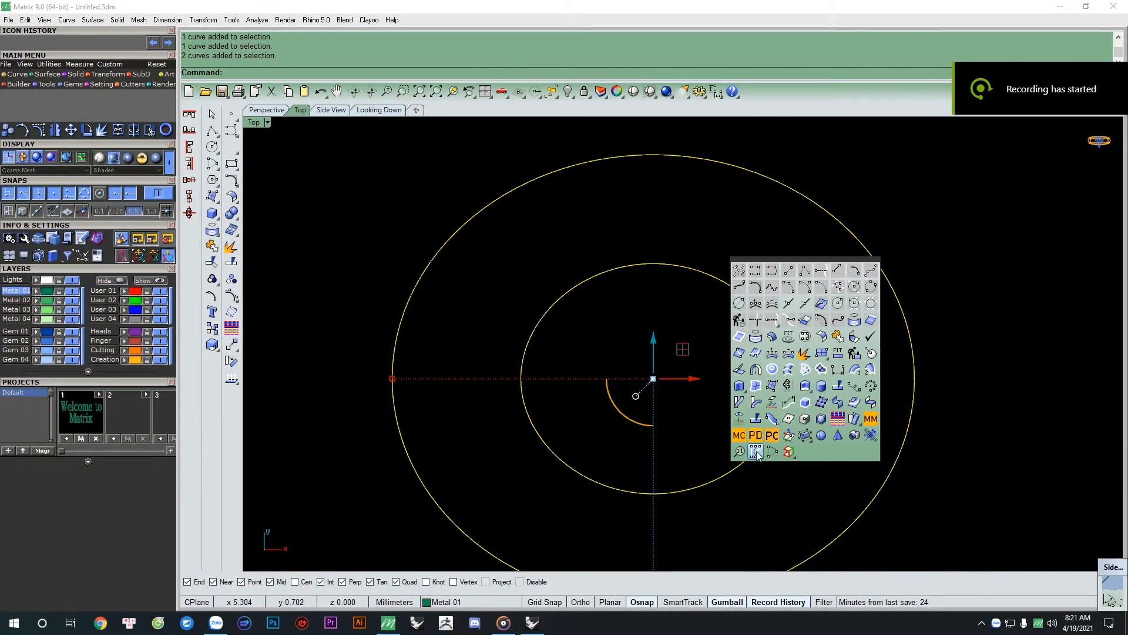
- Create the mean curve between the two selected ovals and build a closed pipe along it, radius about 2.25 mm, reaching the outer oval
left_click(758, 452)
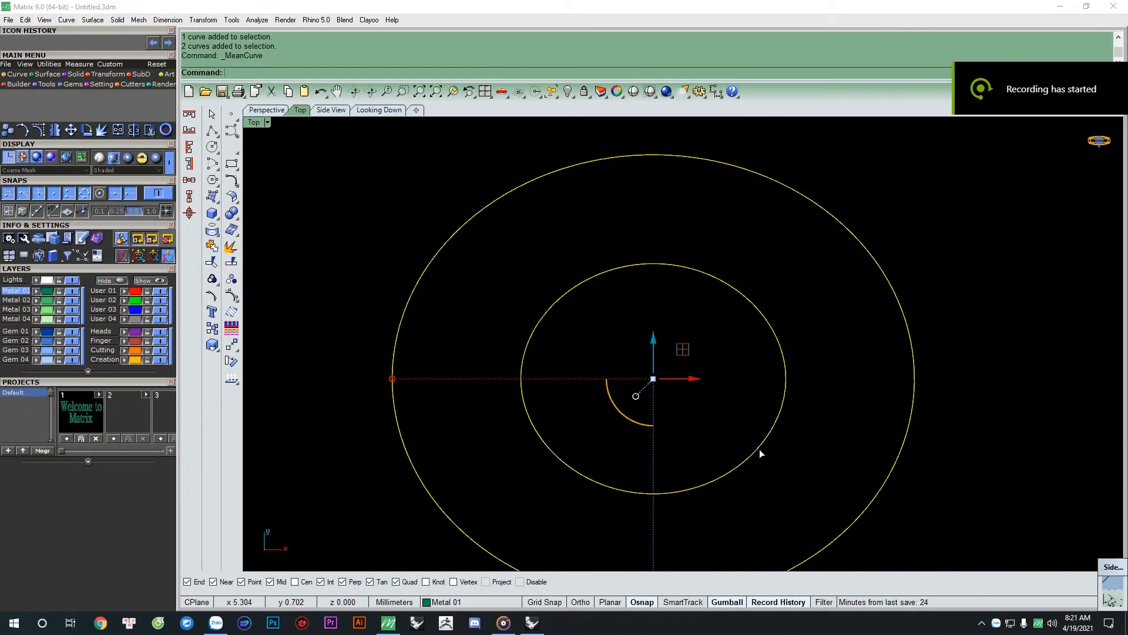
right_click(819, 411)
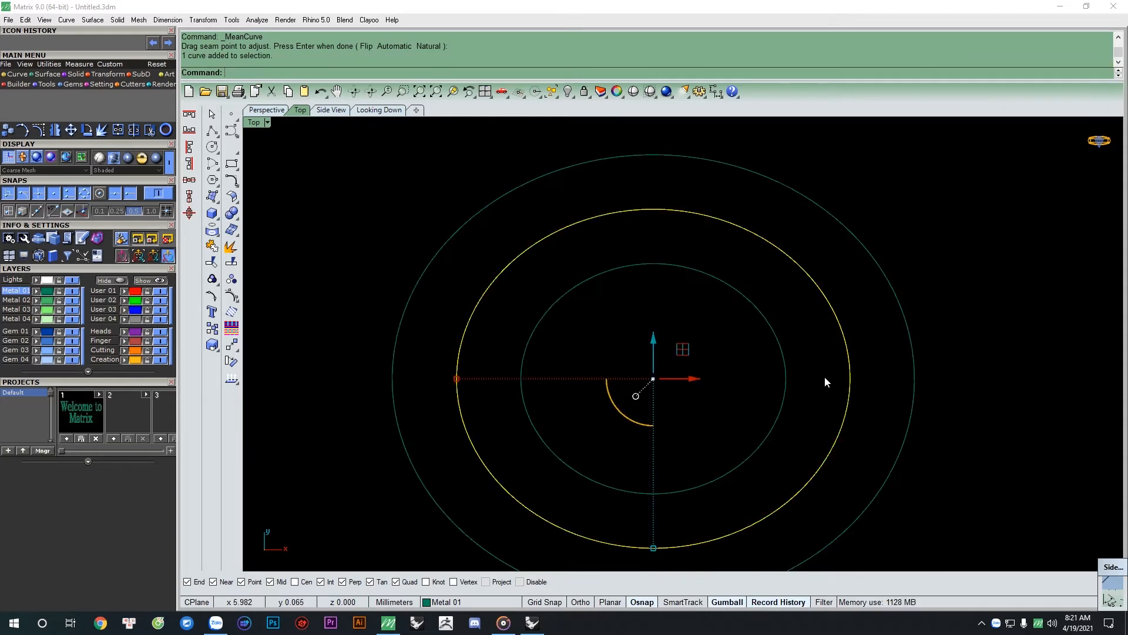
type("pi")
key("Return")
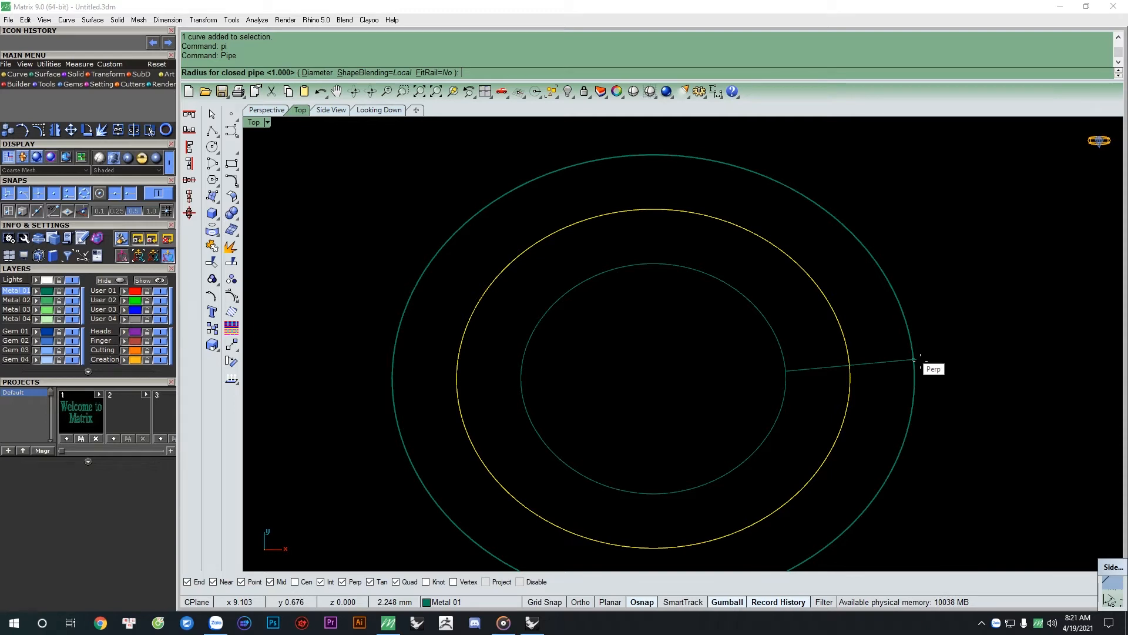
left_click(915, 359)
key("Return")
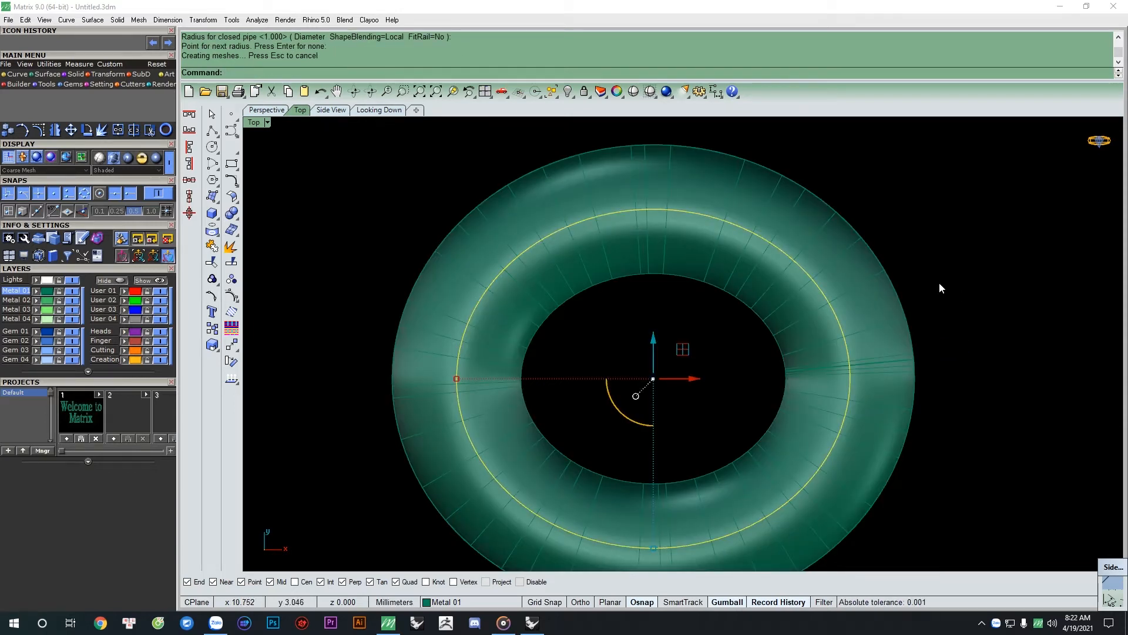
- In wireframe display, apply a global bounding-box cage edit to the pipe with world coordinates and 4 points per axis, degree 3
left_click(650, 91)
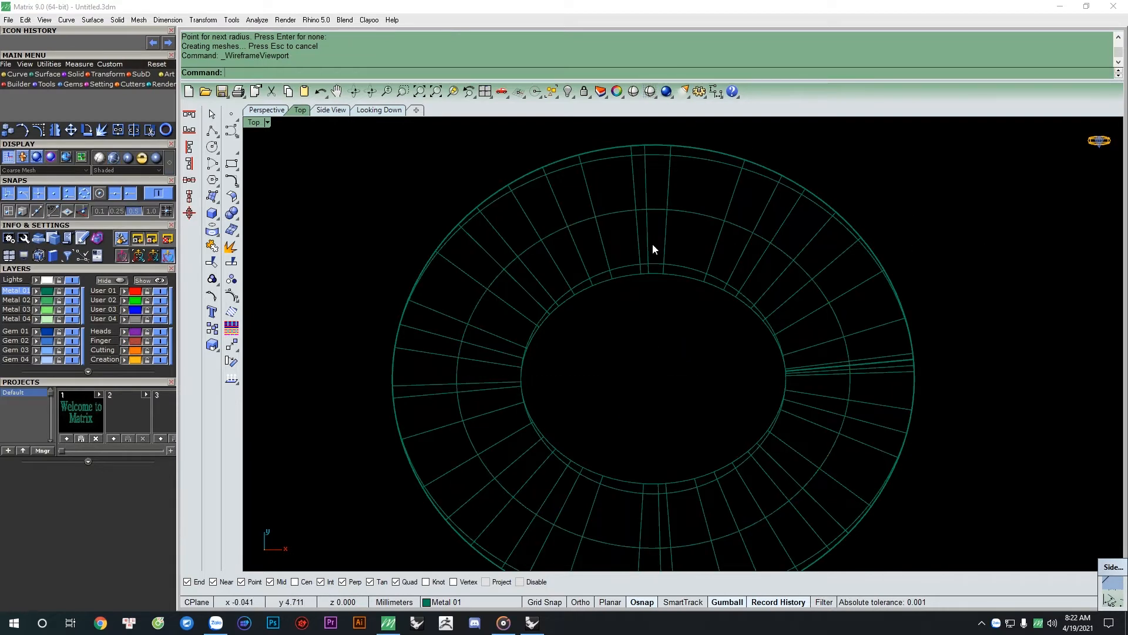
scroll(652, 244, "up", 5)
left_click(657, 280)
scroll(659, 288, "down", 5)
scroll(738, 251, "up", 3)
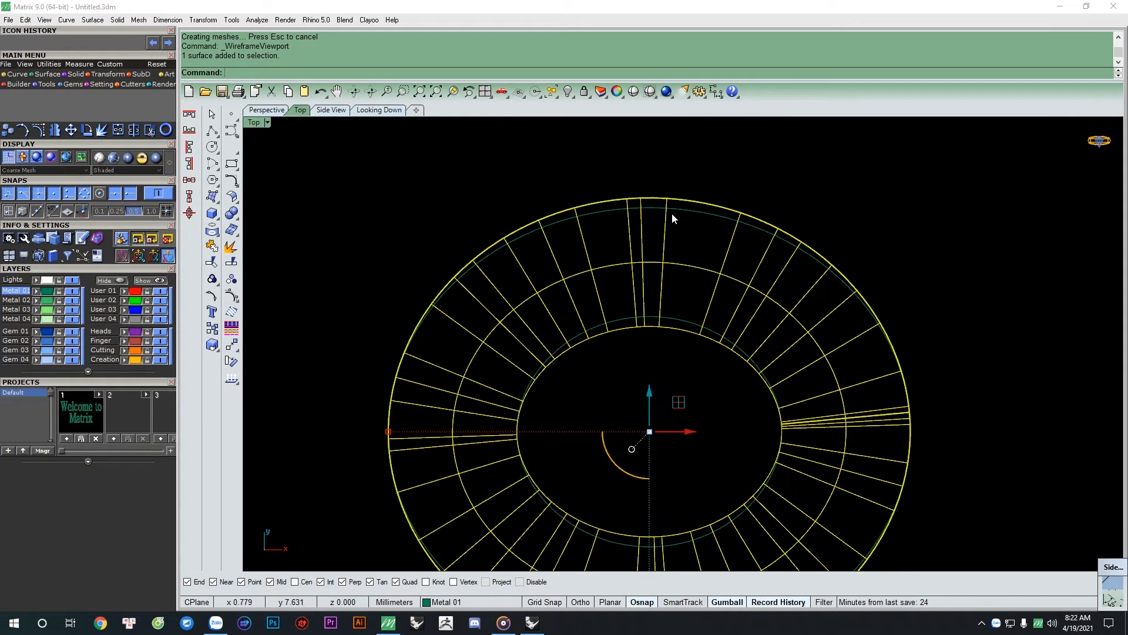
middle_click(876, 227)
left_click(876, 297)
key("Return")
key("Return")
key("Return")
key("Return")
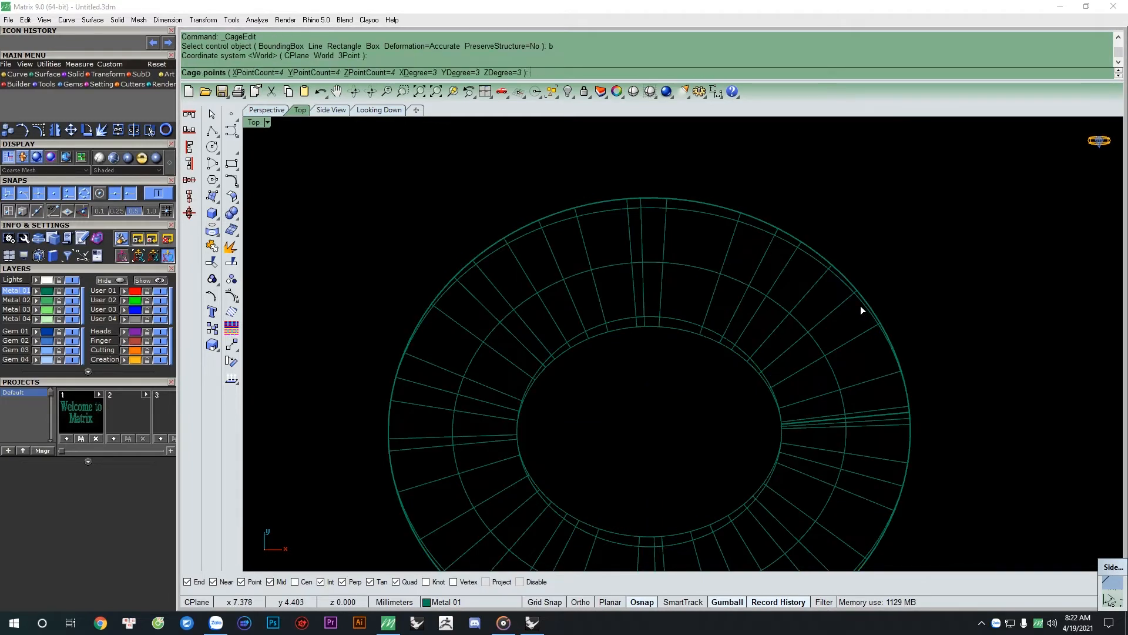
scroll(861, 305, "down", 2)
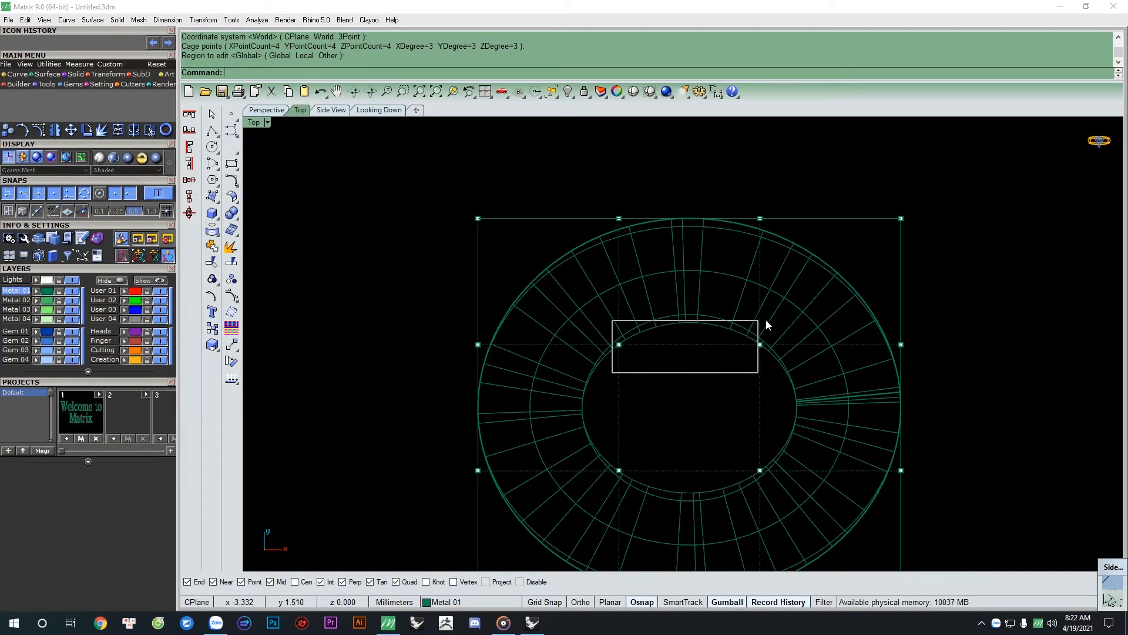
- Scale the cage's inner control points outward along the Y axis to thin the ring's front and back
left_click_drag(759, 325, 764, 324)
left_click_drag(767, 500, 765, 500)
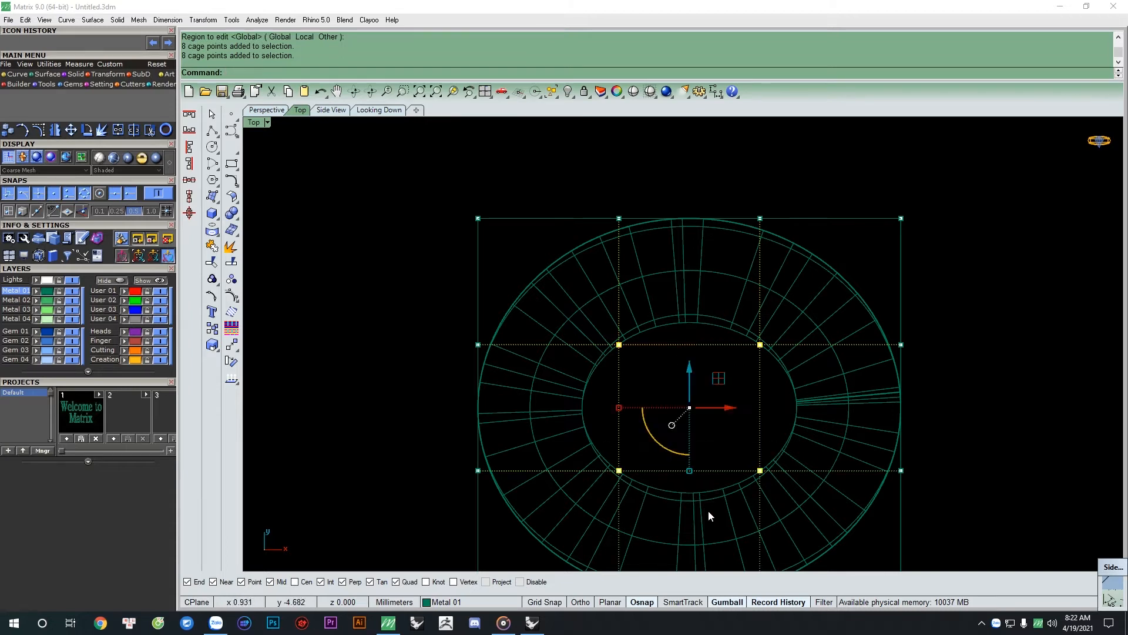
scroll(680, 482, "up", 2)
left_click_drag(696, 469, 694, 522)
scroll(693, 514, "down", 2)
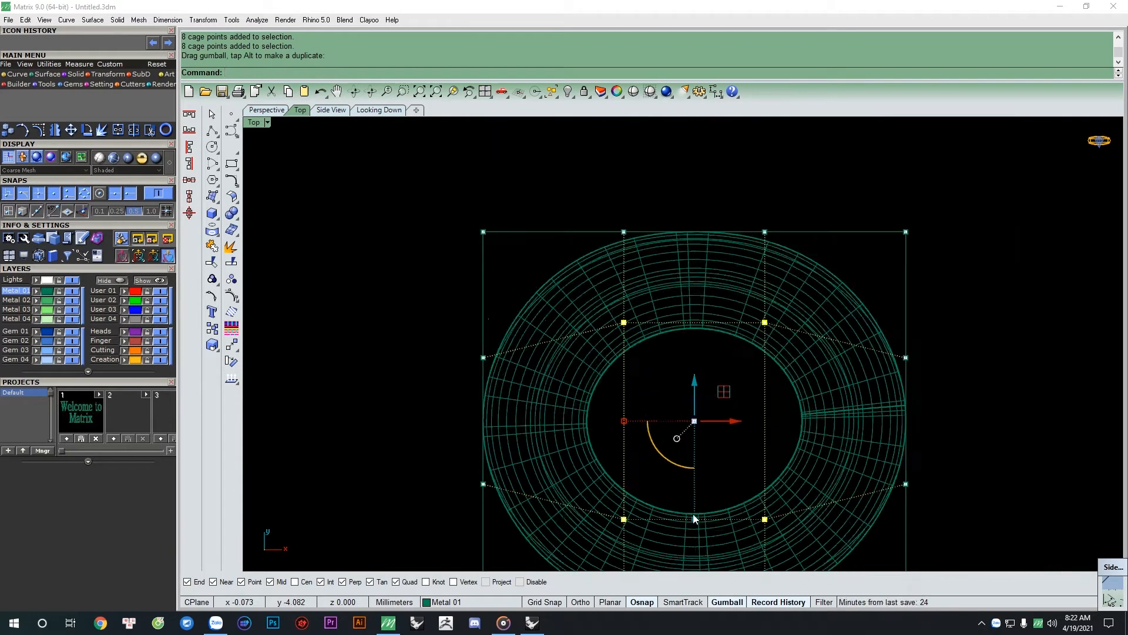
- Scale the middle control points on the cage's front and back outer edges slightly inward along the Y axis
right_click_drag(693, 514, 728, 394)
scroll(723, 488, "up", 3)
left_click_drag(583, 513, 934, 470)
scroll(934, 471, "down", 4)
scroll(934, 469, "down", 6)
scroll(870, 281, "up", 4)
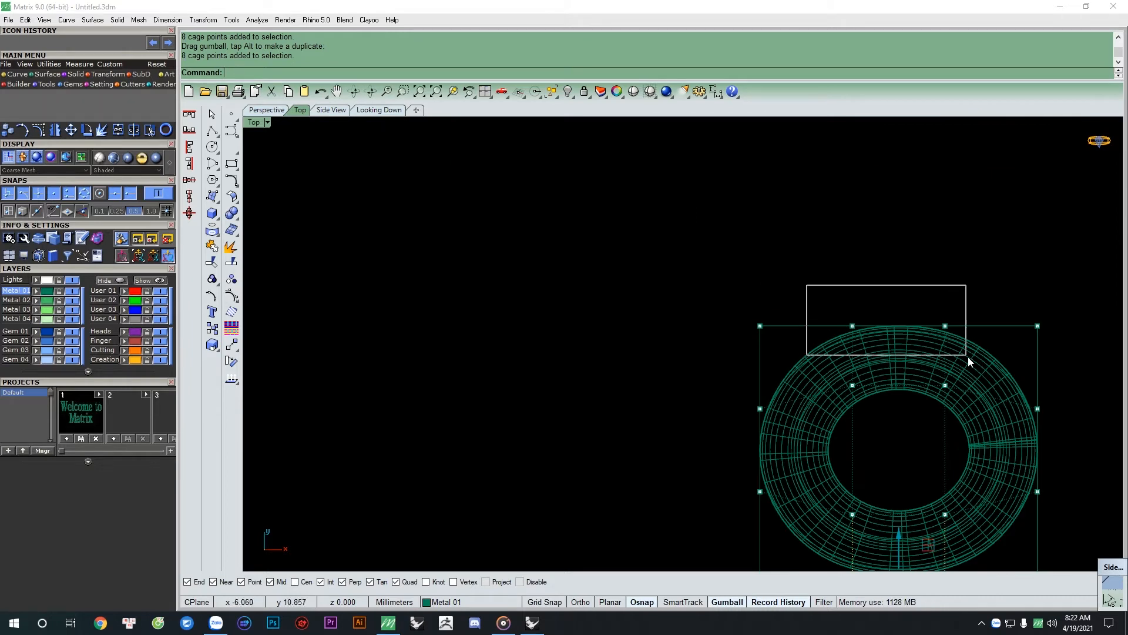
left_click_drag(968, 358, 968, 357)
right_click_drag(968, 356, 748, 175)
scroll(749, 175, "down", 2)
scroll(677, 418, "up", 10)
left_click_drag(678, 425, 679, 411)
scroll(680, 411, "down", 10)
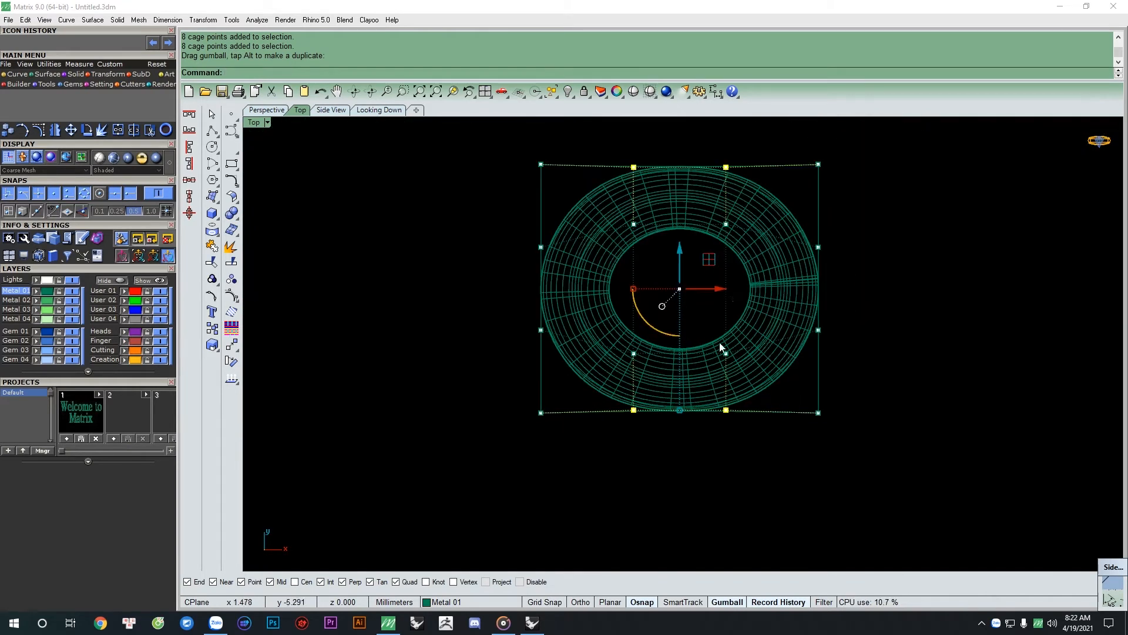
scroll(727, 280, "down", 1)
scroll(708, 218, "up", 2)
left_click(911, 263)
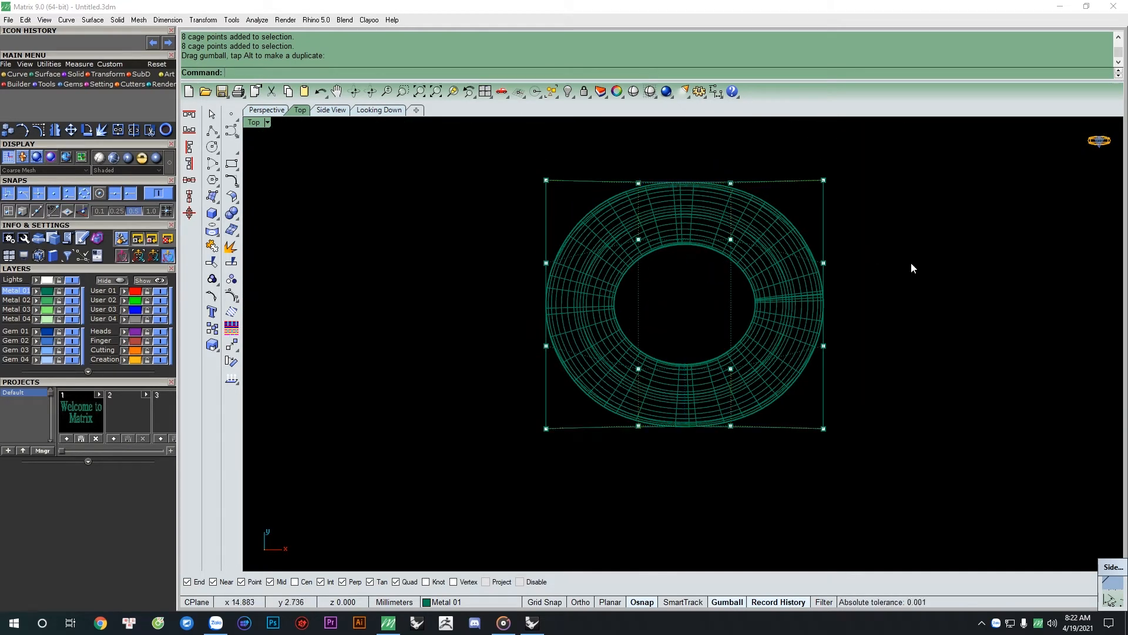
- Delete the control cage around the reshaped ring
right_click_drag(901, 342, 919, 469)
key("Escape")
left_click(842, 322)
key("Delete")
- Move all construction curves to the Metal 02 layer and hide that layer
scroll(782, 372, "up", 3)
left_click(782, 371)
scroll(825, 336, "down", 2)
key("ctrl+shift+c")
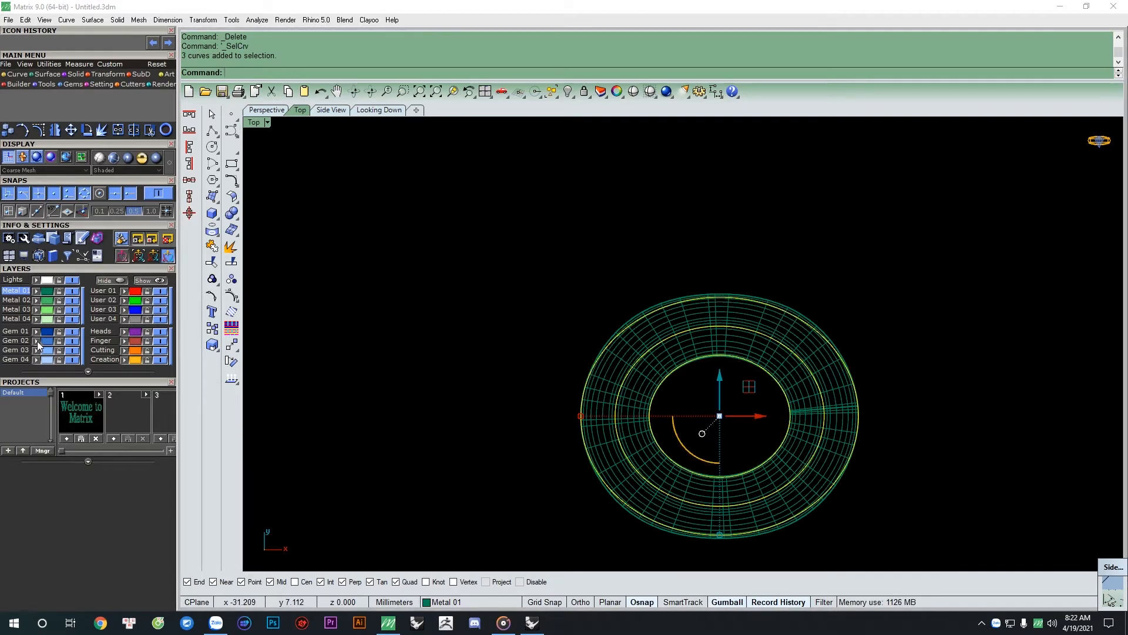
left_click(37, 301)
left_click(71, 301)
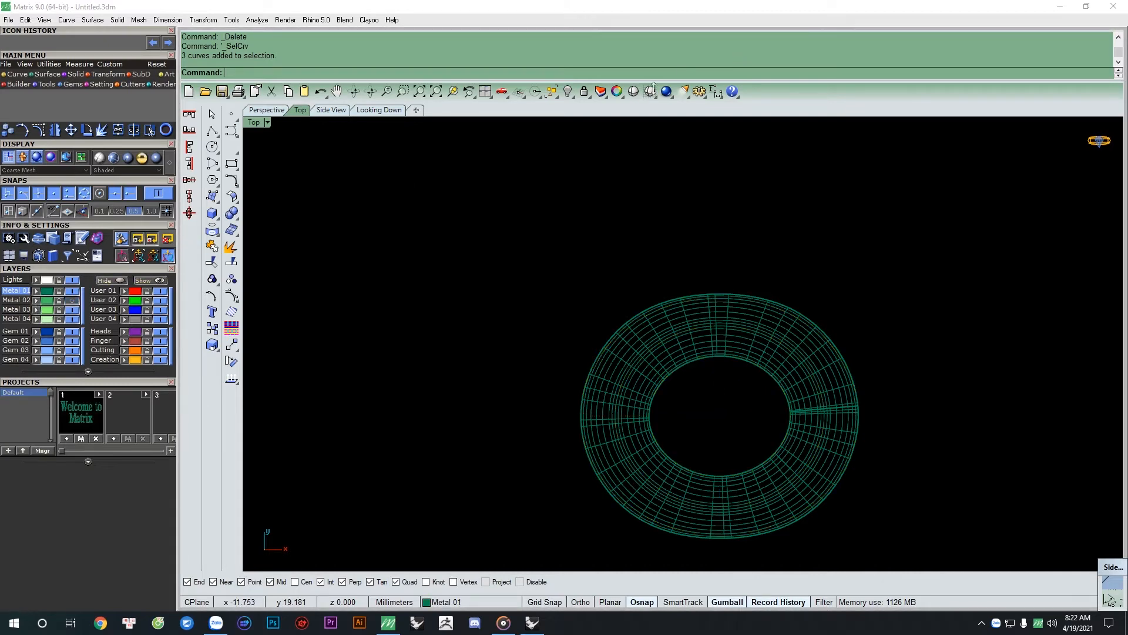
- In a shaded front view, twist the ring 45 degrees along a horizontal axis running from its left end past its right end
left_click(650, 96)
scroll(849, 420, "up", 6)
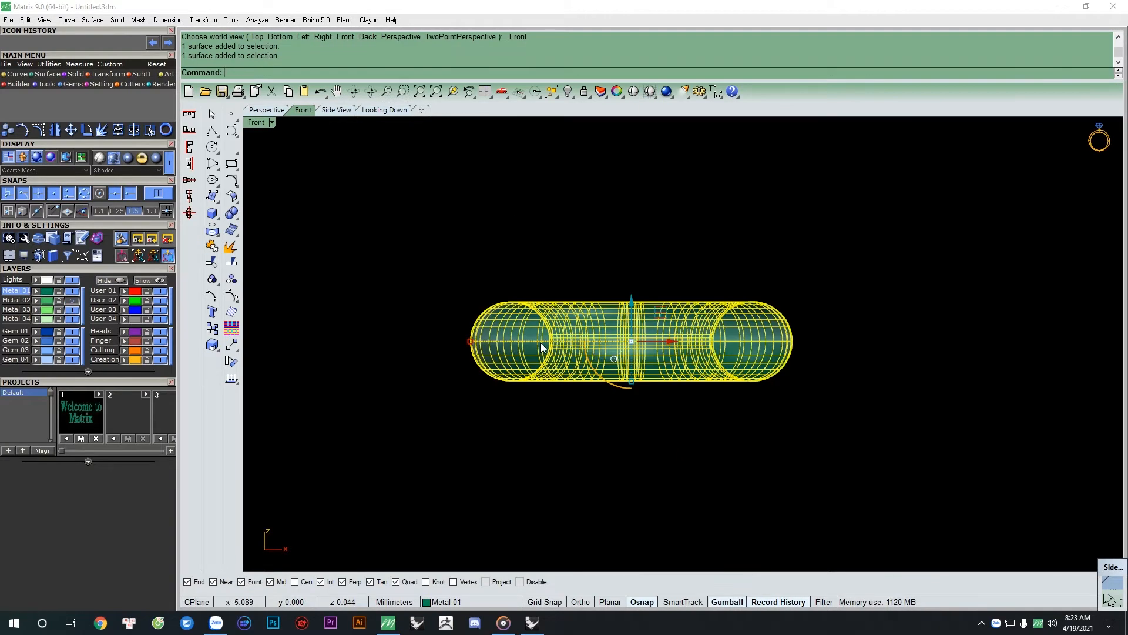
key("Return")
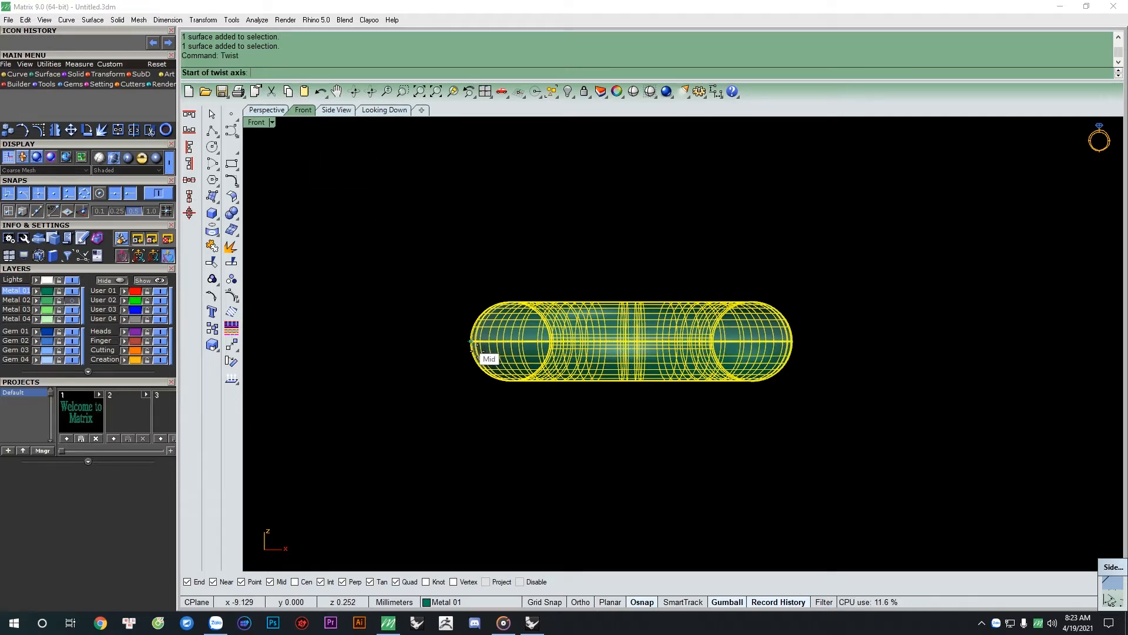
left_click(474, 342)
scroll(807, 349, "up", 3)
key("F8")
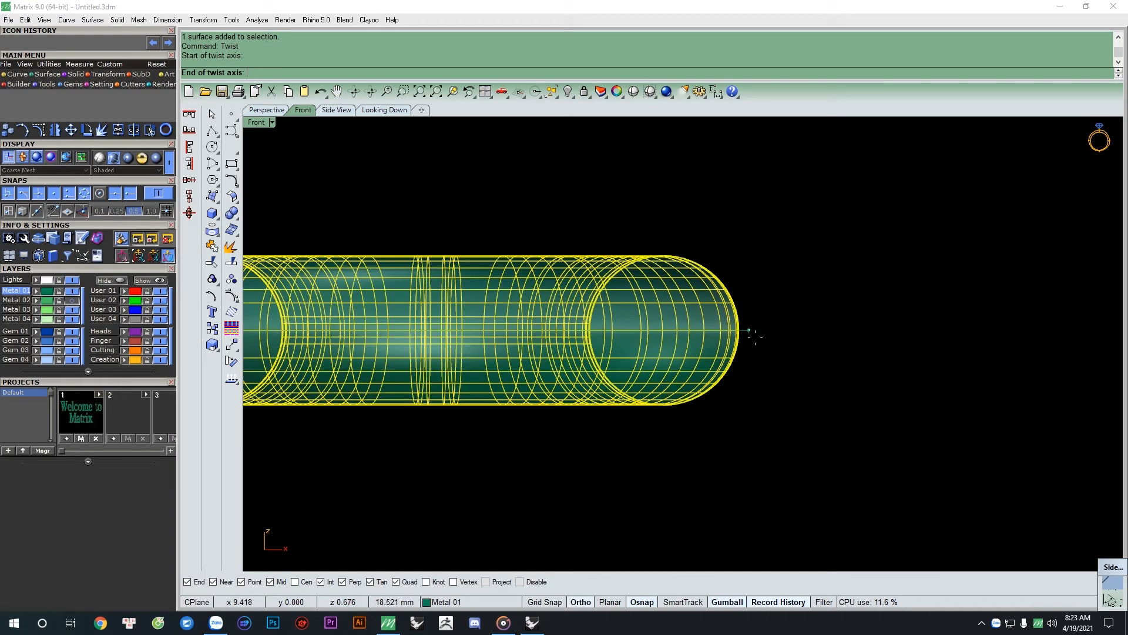
left_click(755, 337)
scroll(758, 329, "down", 3)
key("F8")
type("45")
key("Return")
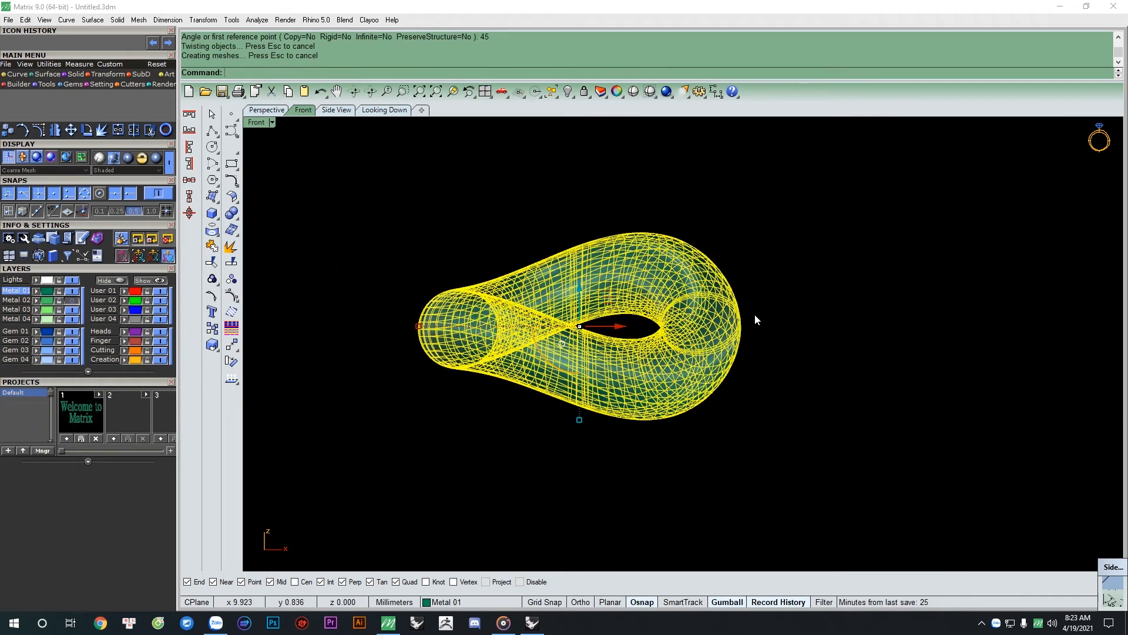
- Twist the ring another 45 degrees, with the axis running from its right end back to its left end
scroll(755, 315, "up", 3)
key("Return")
scroll(729, 329, "up", 3)
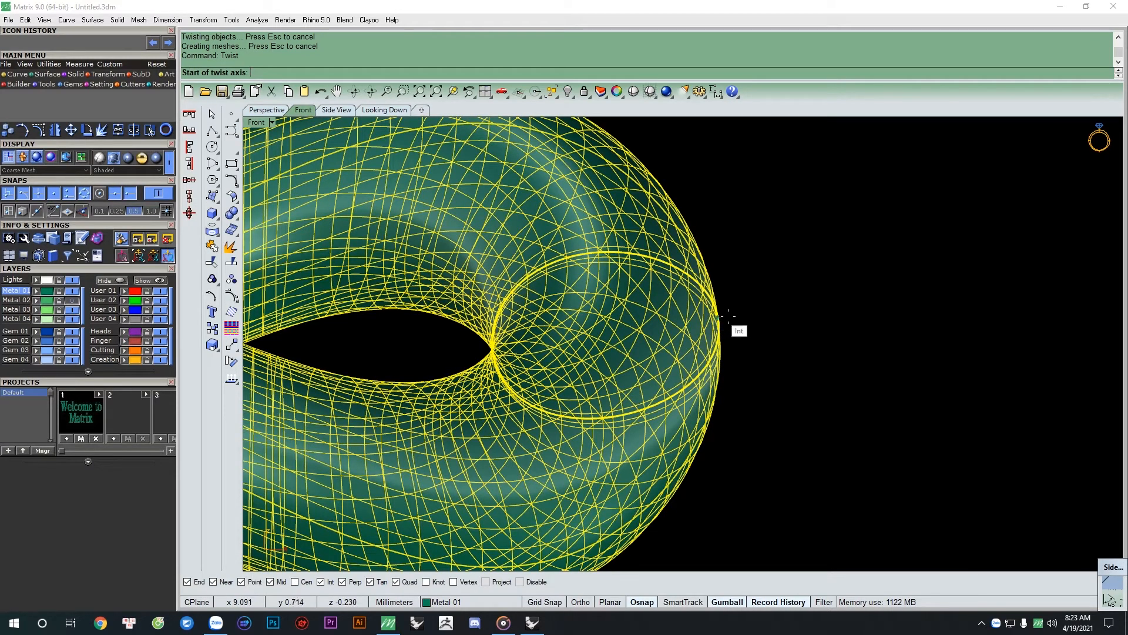
left_click(721, 329)
scroll(717, 327, "down", 3)
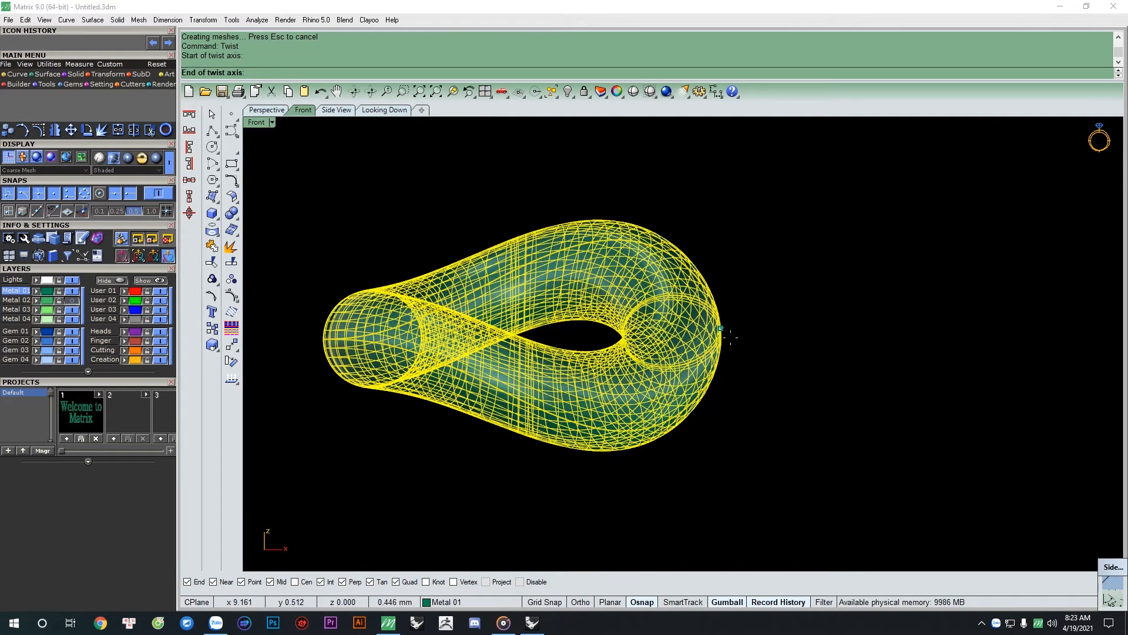
scroll(364, 341, "up", 3)
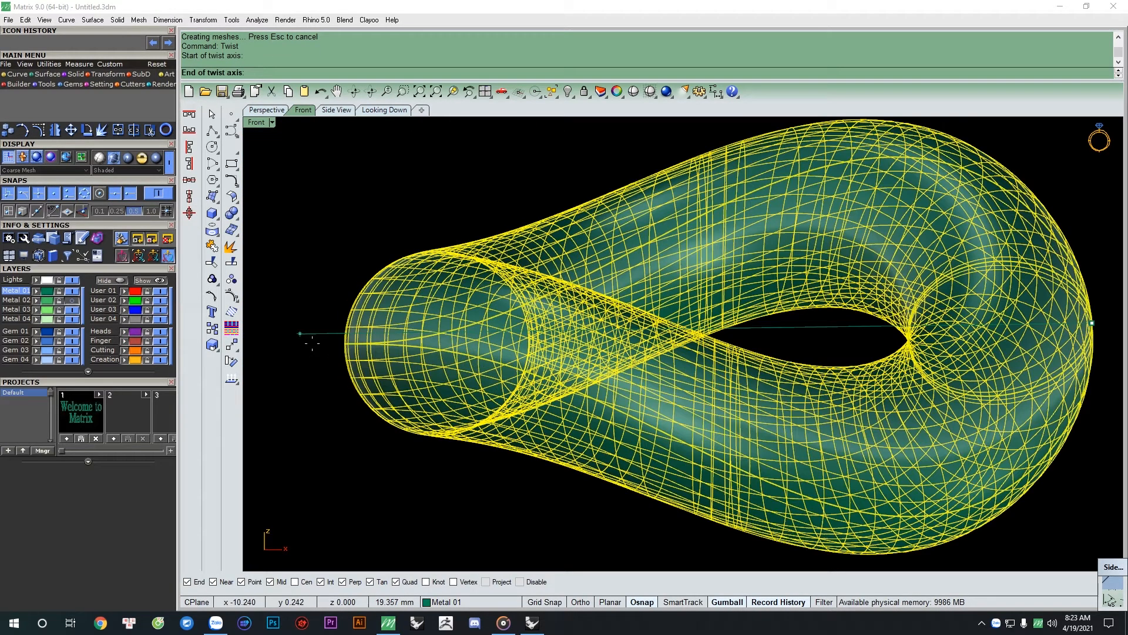
left_click(345, 344)
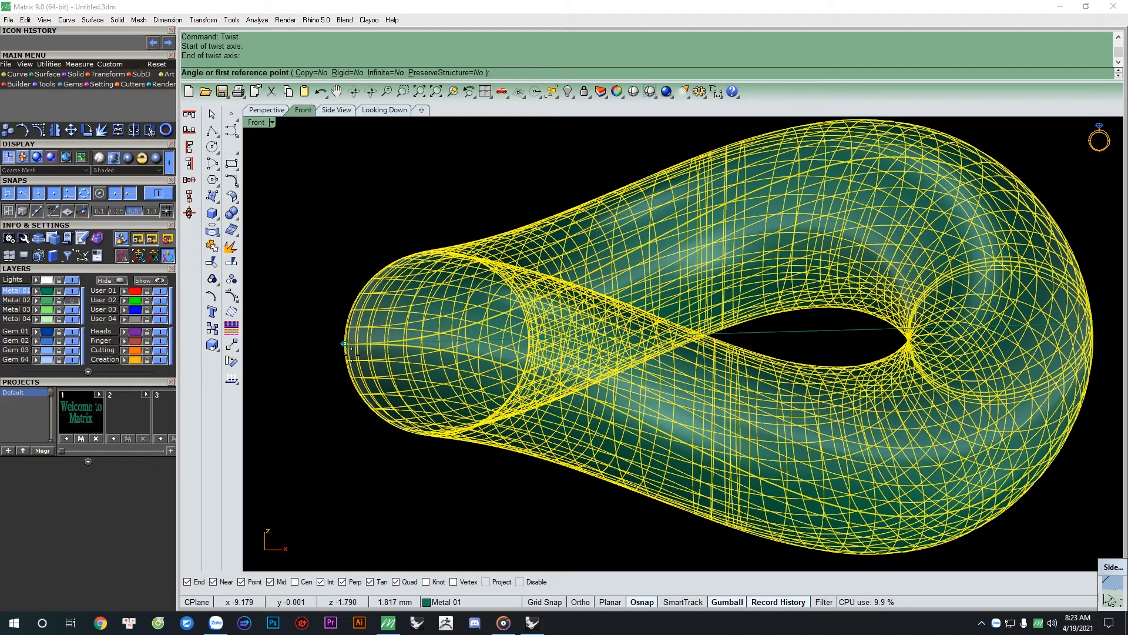
key("Return")
scroll(608, 341, "down", 5)
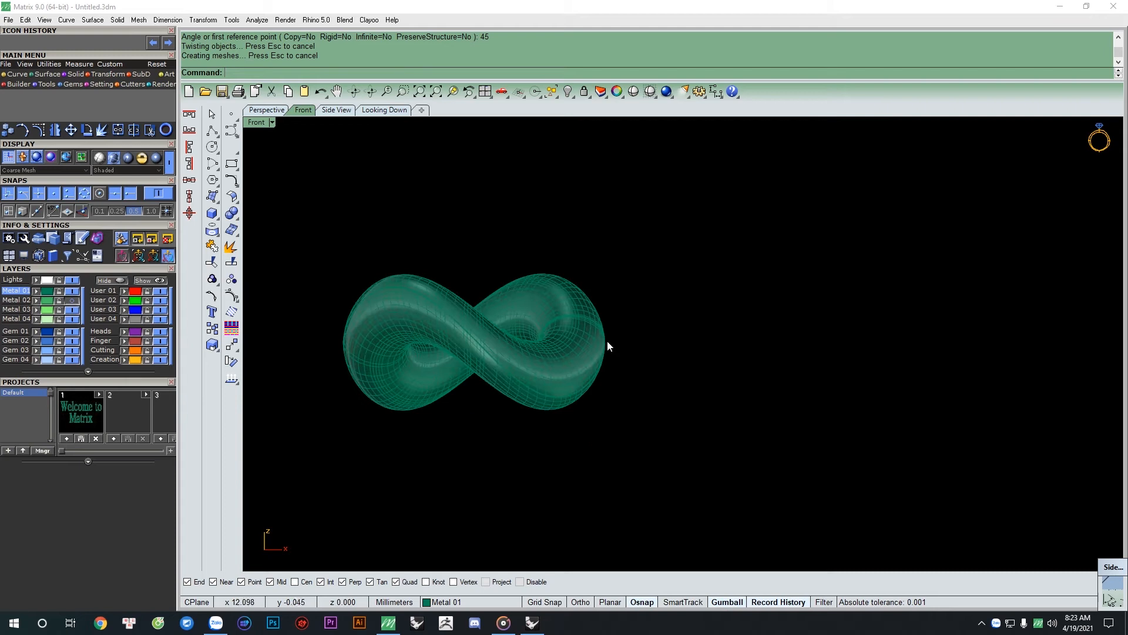
- In the front view, draw a vertical line centred on the origin, extending 1.3 mm to both sides
key("F1")
key("F4")
right_click_drag(697, 339, 721, 340)
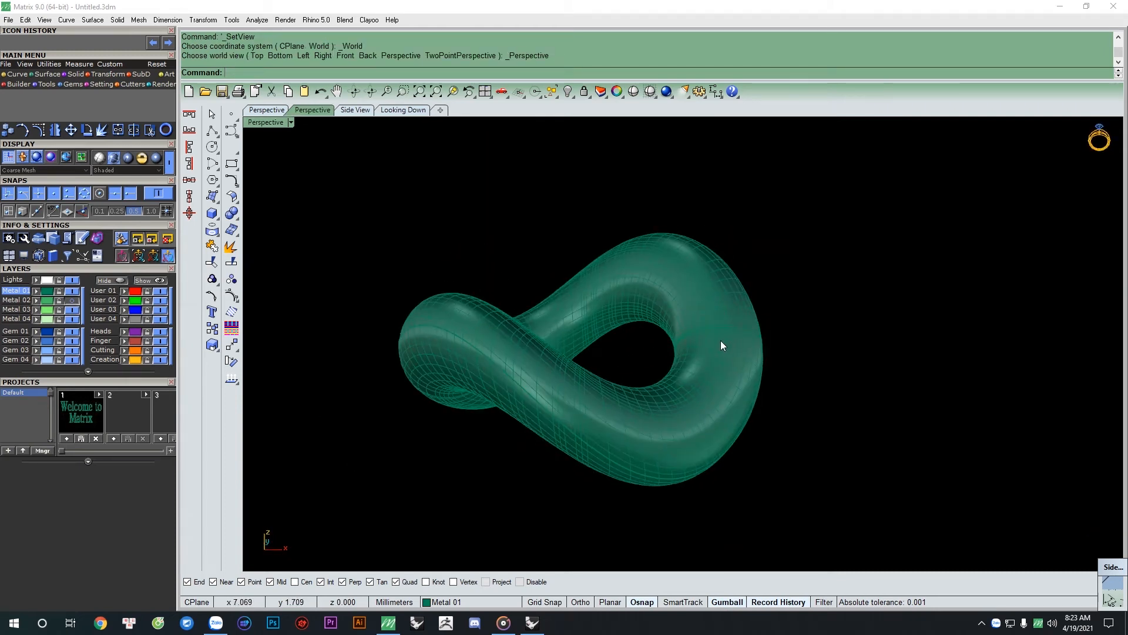
scroll(721, 342, "up", 4)
key("F5")
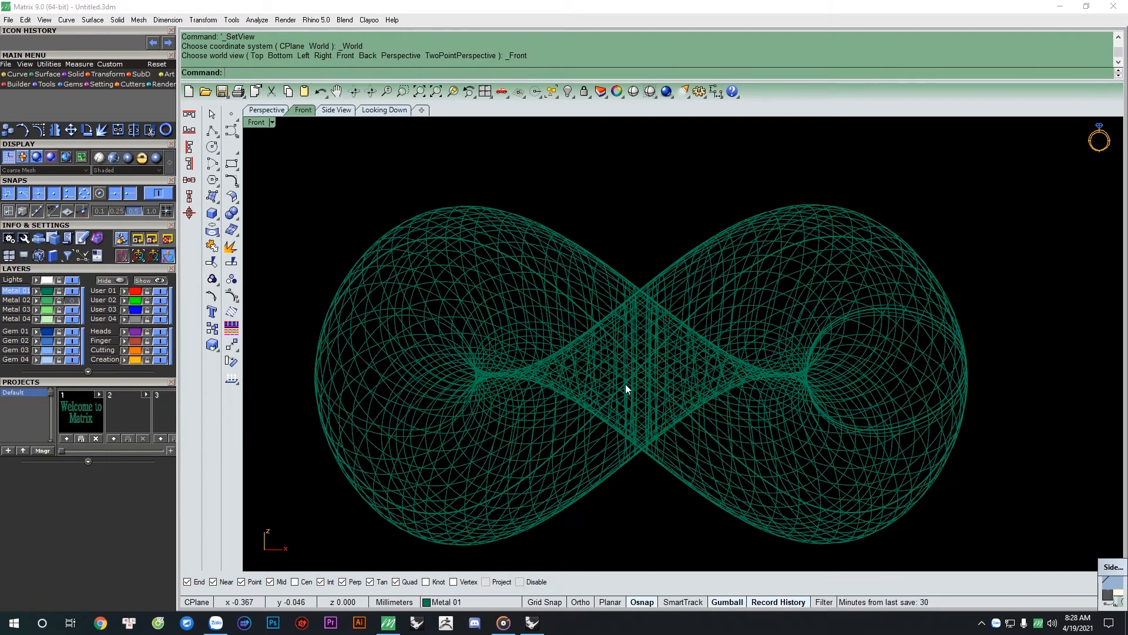
type("L")
key("Return")
type("0")
key("Return")
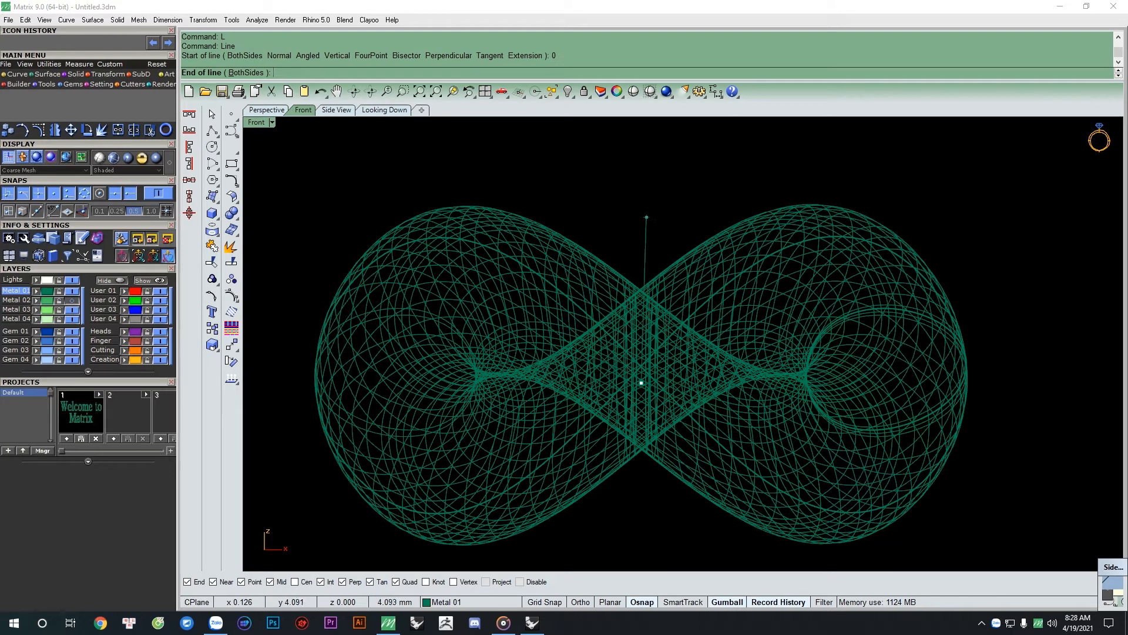
type("b")
key("Return")
type("1")
key("Return")
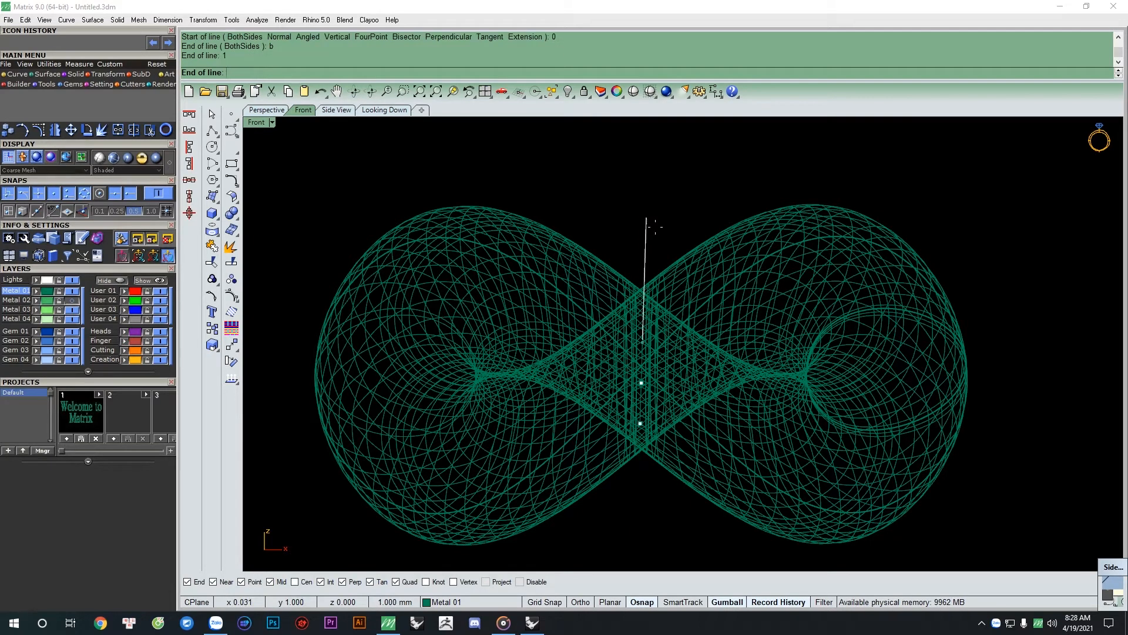
key("F8")
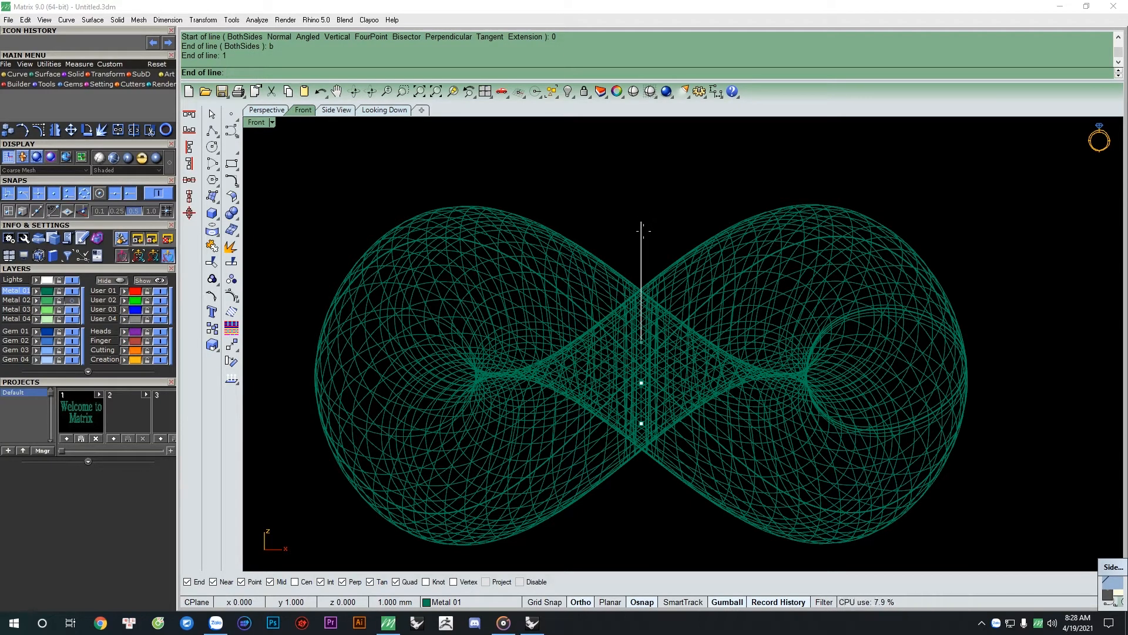
key("F8")
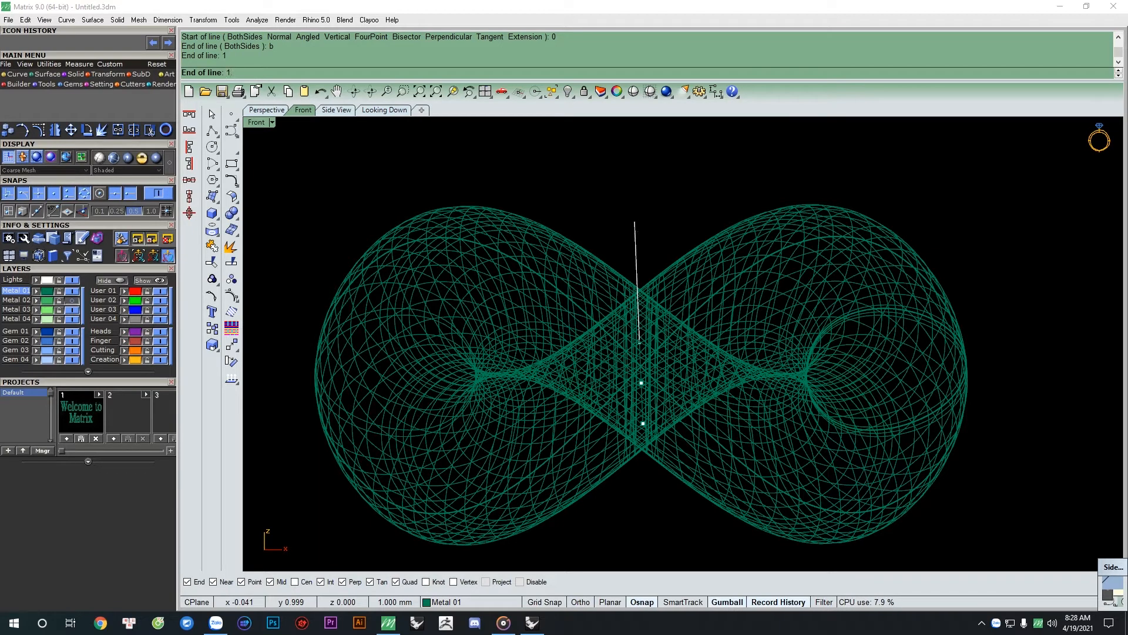
type("1.3")
key("Return")
key("F8")
left_click(643, 231, "shift")
- Draw a horizontal line centred on the vertical line's upper end, extending about 14.8 mm to each side
scroll(634, 347, "up", 10)
type("L")
key("Return")
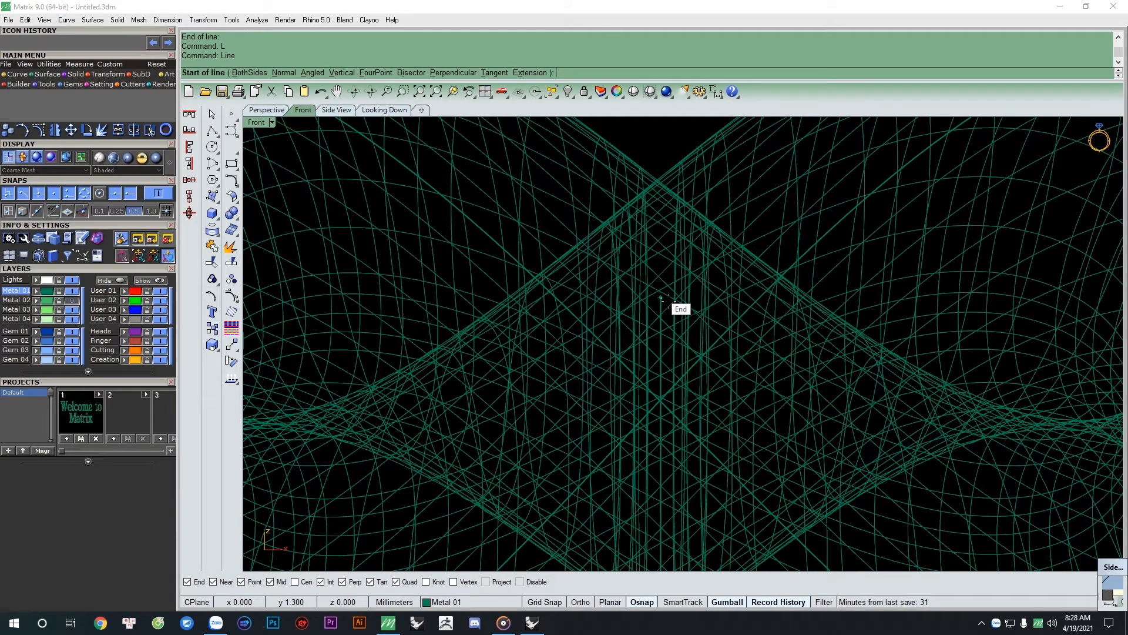
left_click(671, 302)
scroll(671, 299, "down", 10)
type("b")
key("Return")
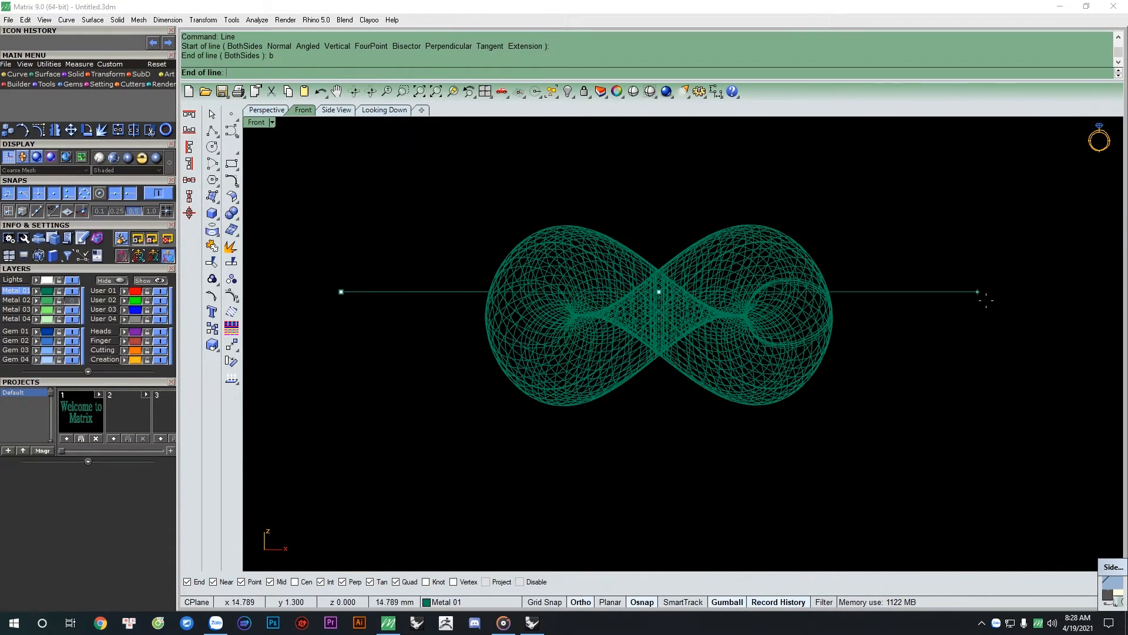
left_click(977, 292)
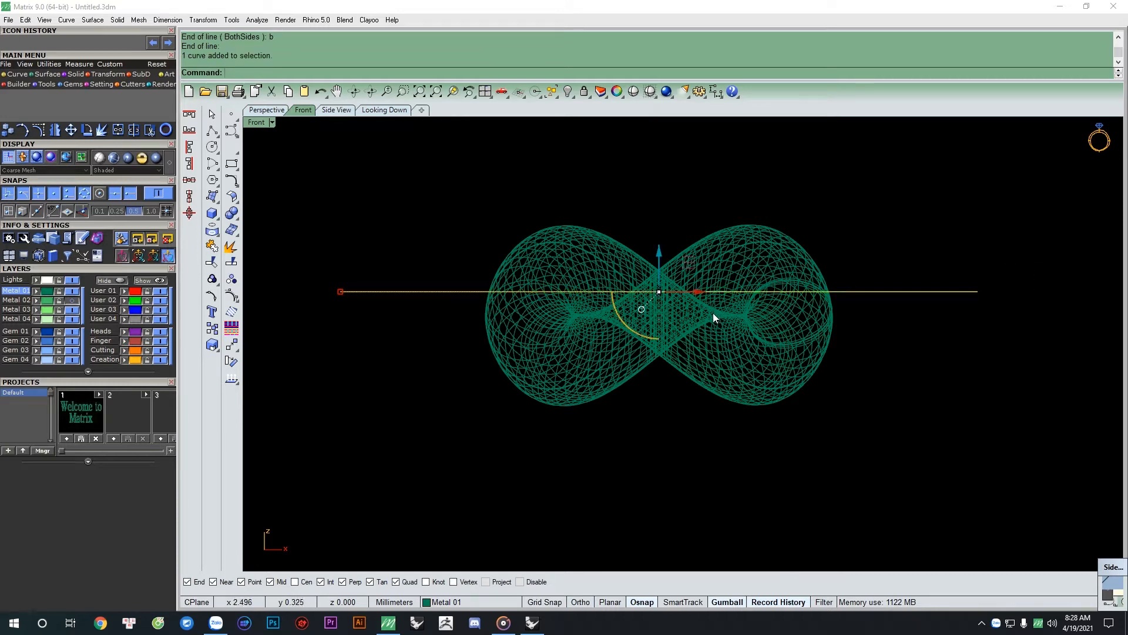
- In the top view, extrude the long horizontal line along the Y direction into a flat surface, about 8.1 mm to both sides
left_click(209, 108)
key("F1")
left_click_drag(1073, 320, 932, 390)
type("e")
key("Return")
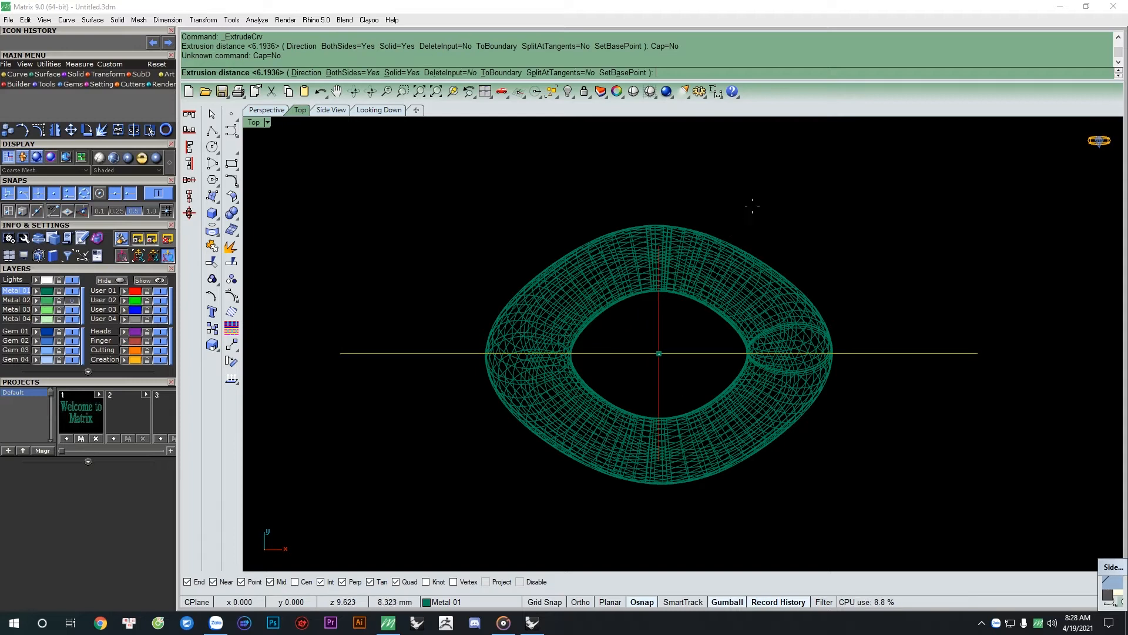
type("d")
key("Return")
type("0")
key("Return")
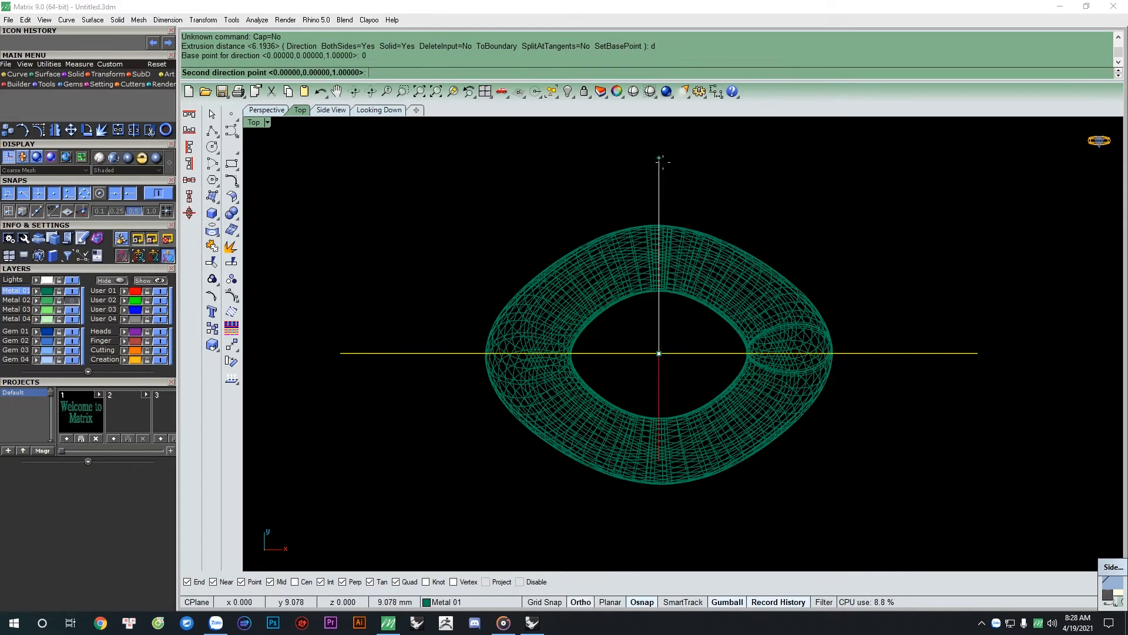
left_click(662, 165)
key("Return")
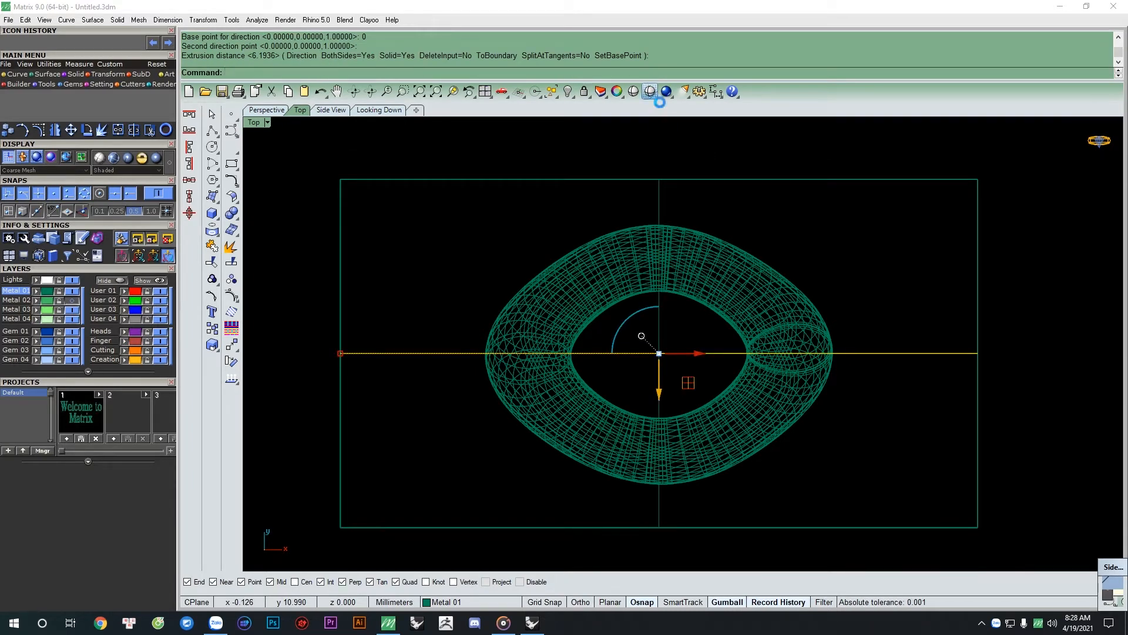
- Shade the view and, from the front, mirror the flat surface across the X axis to the ring's underside
left_click(651, 91)
left_click(870, 277)
scroll(869, 277, "down", 4)
key("F4")
right_click_drag(788, 326, 852, 299)
key("Escape")
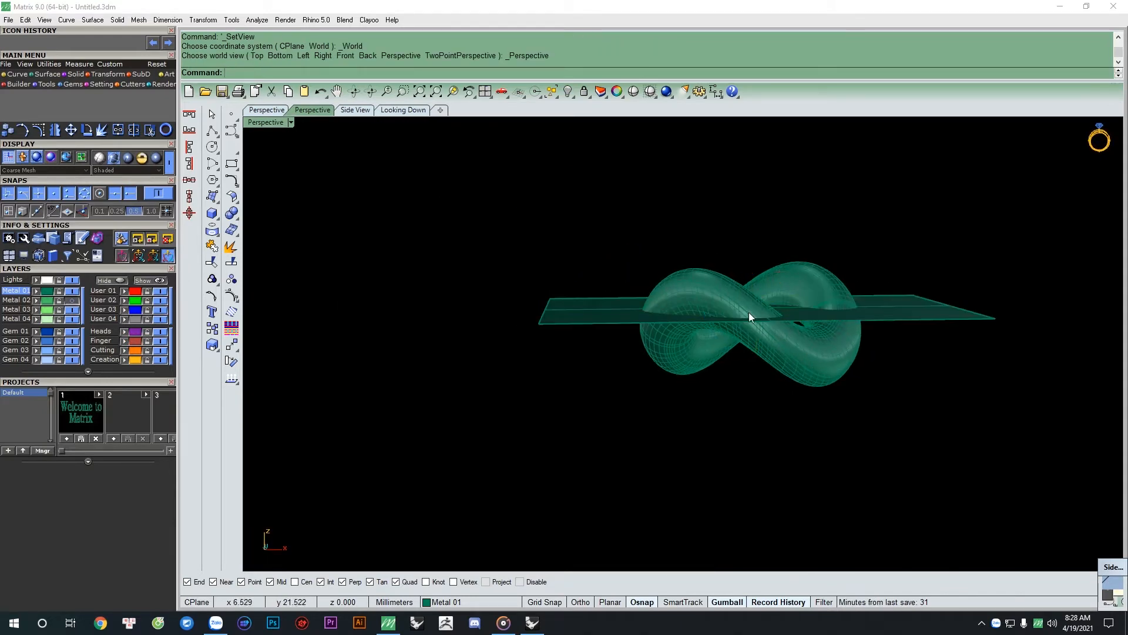
scroll(756, 315, "up", 3)
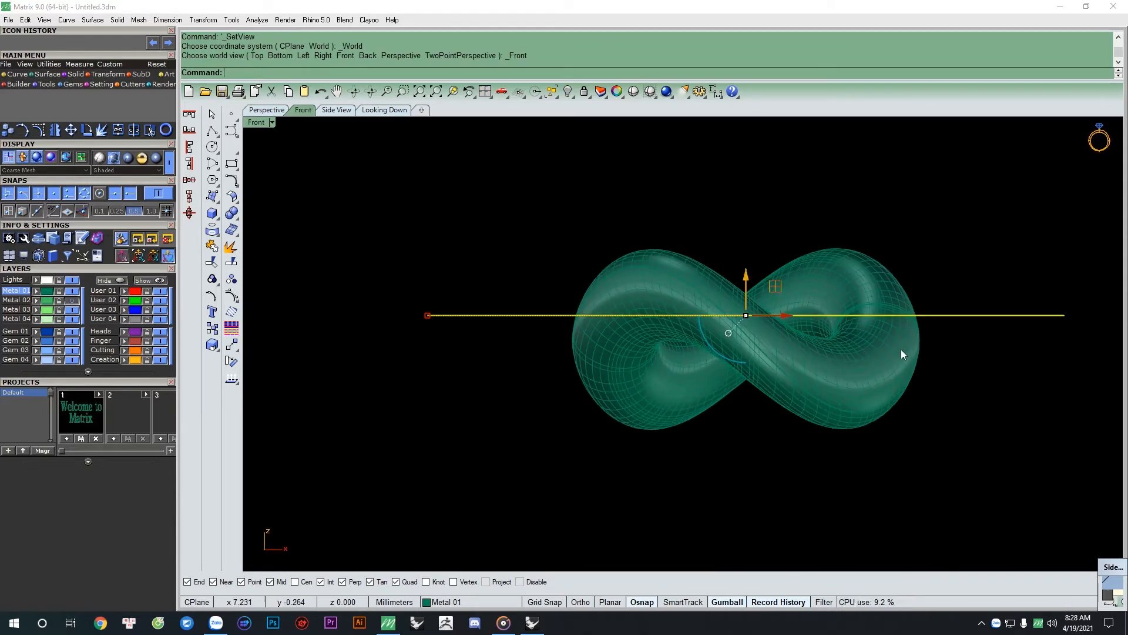
type("Mirror")
key("Return")
type("x")
key("Return")
- Split the twisted ring with the upper and lower flat surfaces using BooleanSplit
key("F4")
right_click_drag(958, 328, 805, 344)
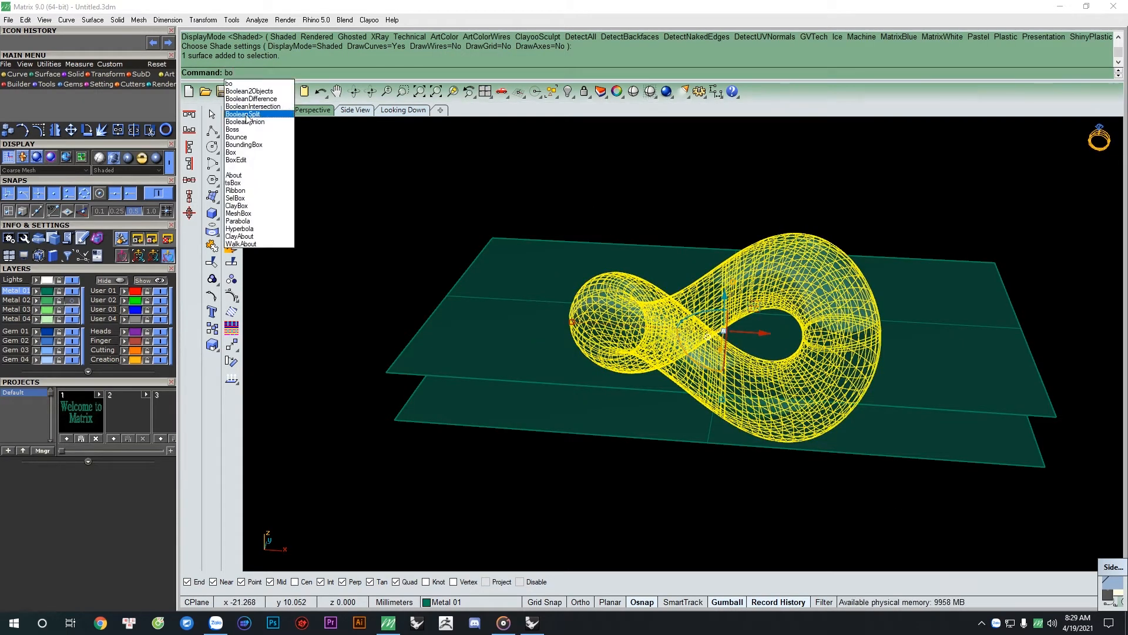
left_click(249, 113)
left_click(954, 317)
left_click(922, 434)
key("Return")
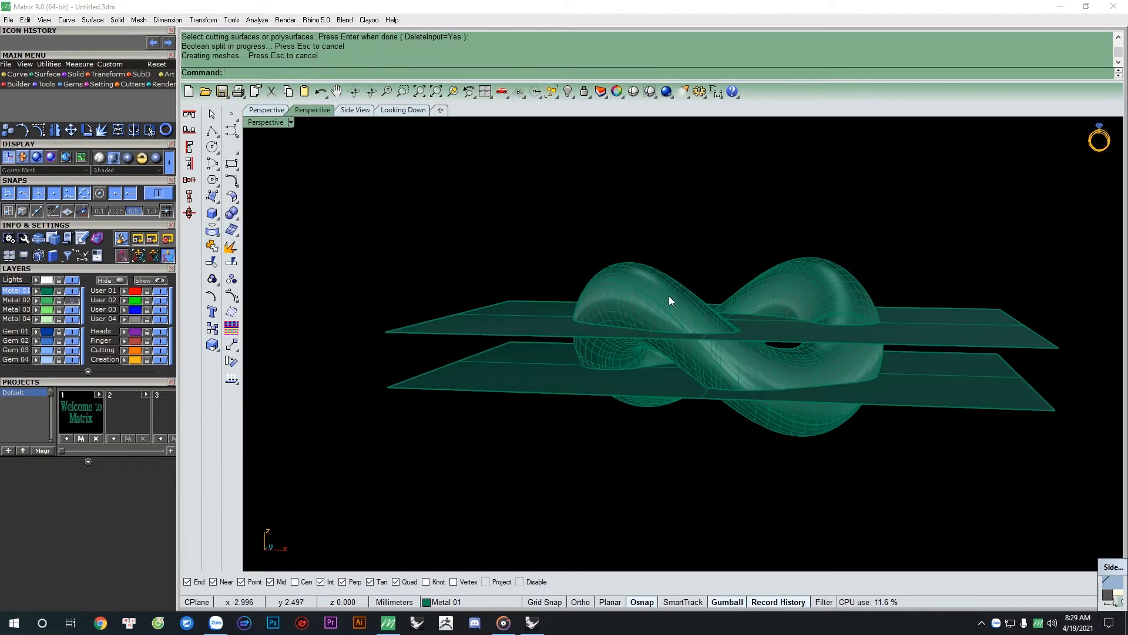
- Delete the ring pieces outside the two horizontal cuts, together with both cutting surfaces
left_click(669, 295)
key("Delete")
left_click(810, 289)
key("Delete")
right_click_drag(830, 325, 846, 398)
right_click_drag(652, 426, 764, 240)
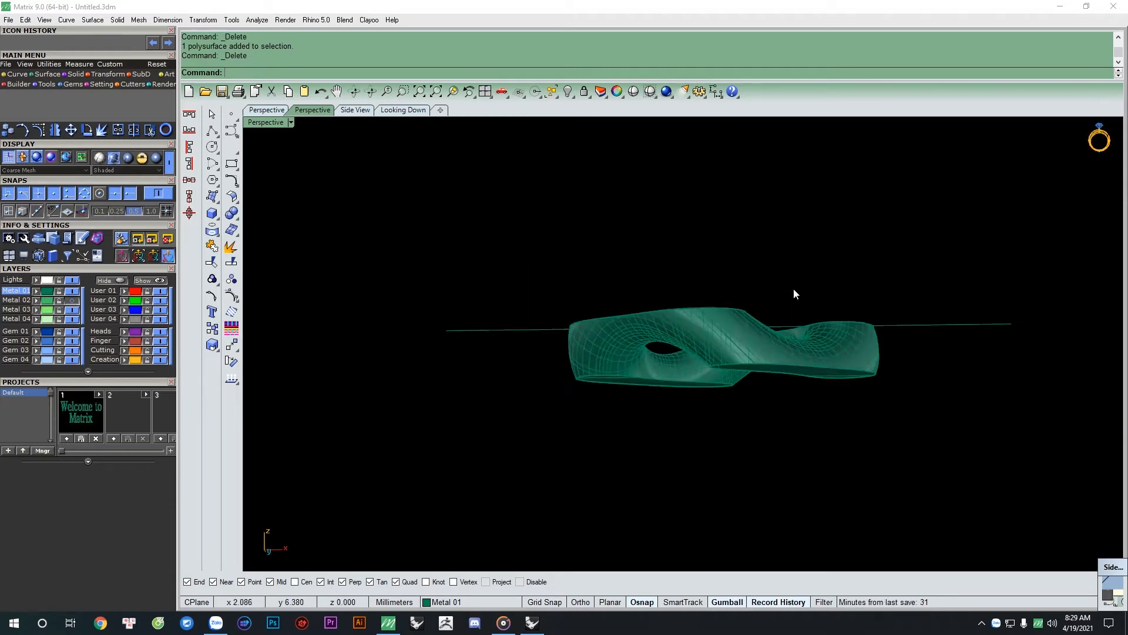
- In the top view, delete the long horizontal guide line through the ring's centre
key("ctrl+F1")
left_click(673, 309)
key("Delete")
left_click(674, 309)
scroll(675, 231, "up", 6)
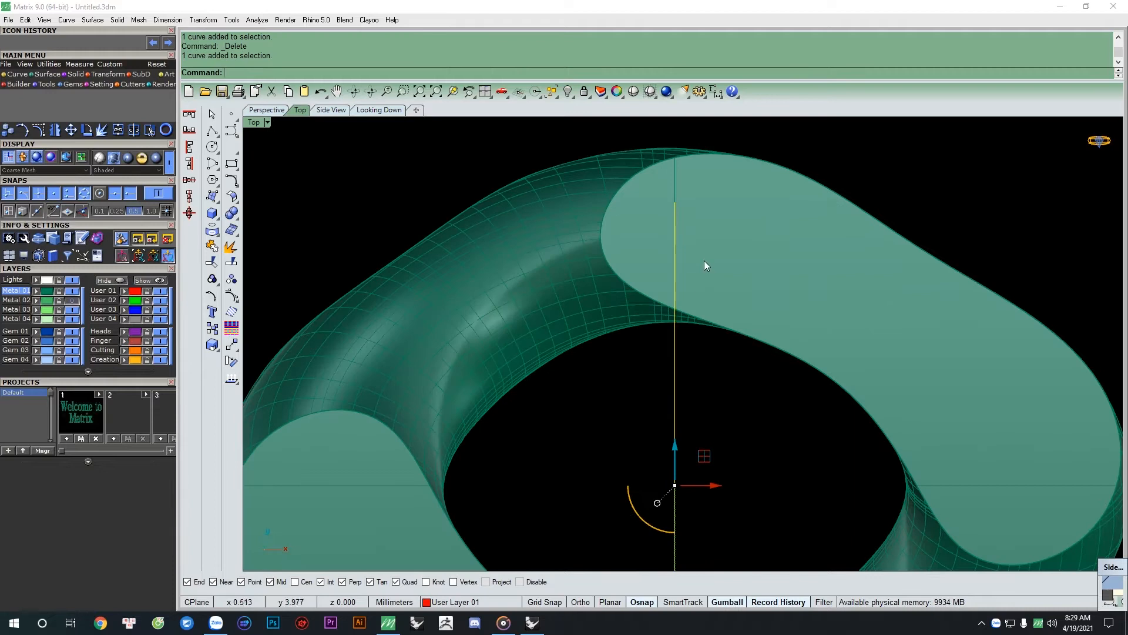
- Draw a horizontal line centred on the red vertical line's upper end, extending equally past both sides of the ring
type("L")
key("Return")
left_click(676, 201)
scroll(676, 200, "down", 5)
type("b")
key("Return")
left_click(910, 202)
- In the front view, extrude the new line vertically into an upright surface, about 3.5 mm to both sides
key("ctrl+F2")
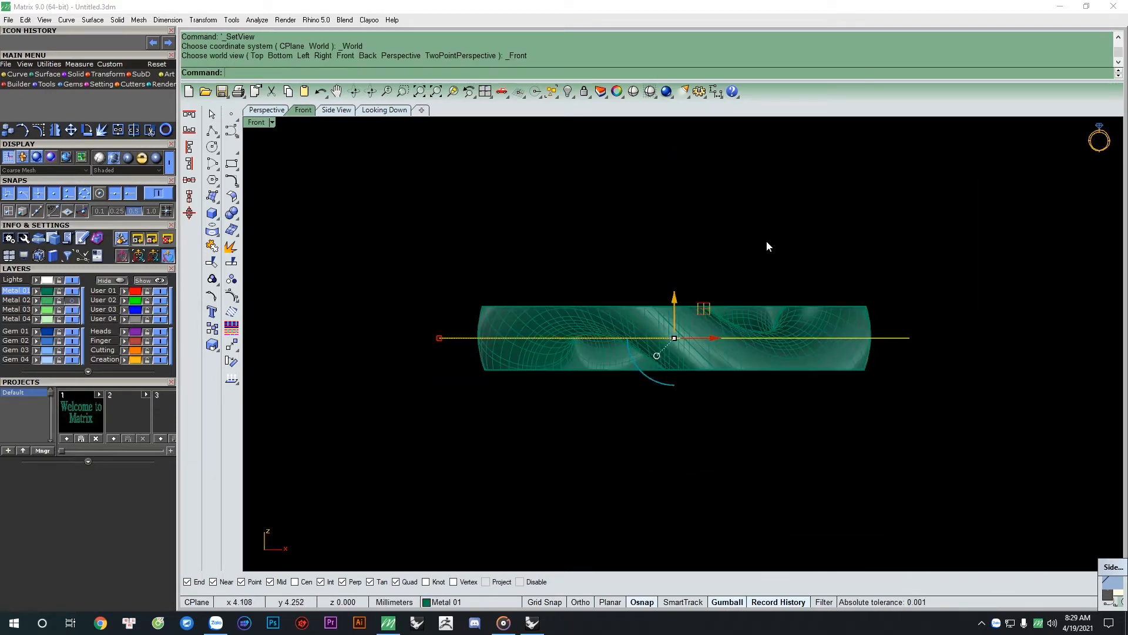
type("e")
key("Return")
type("d")
key("Return")
type("0")
key("Return")
left_click(674, 206)
left_click(684, 235)
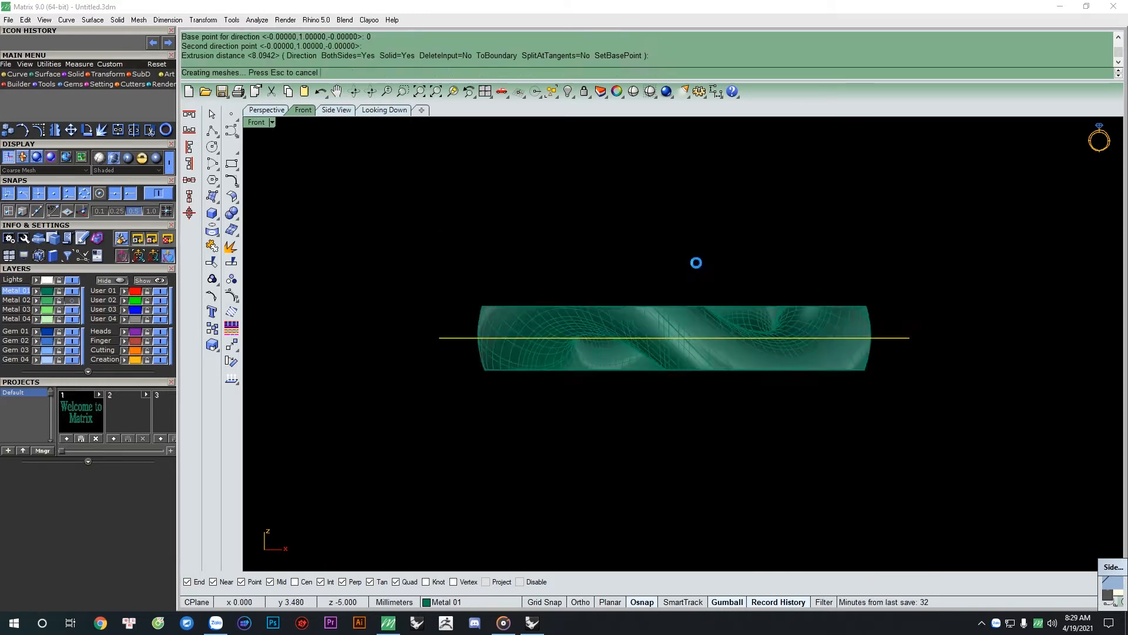
- In the top view, mirror the upright surface across the X axis to the ring's opposite side
key("ctrl+F4")
left_click(818, 299)
key("ctrl+F1")
type("mi")
key("Return")
type("x")
key("Return")
left_click(911, 312)
- Split the ring with the two upright surfaces using BooleanSplit
key("ctrl+F4")
left_click(766, 330)
type("bo")
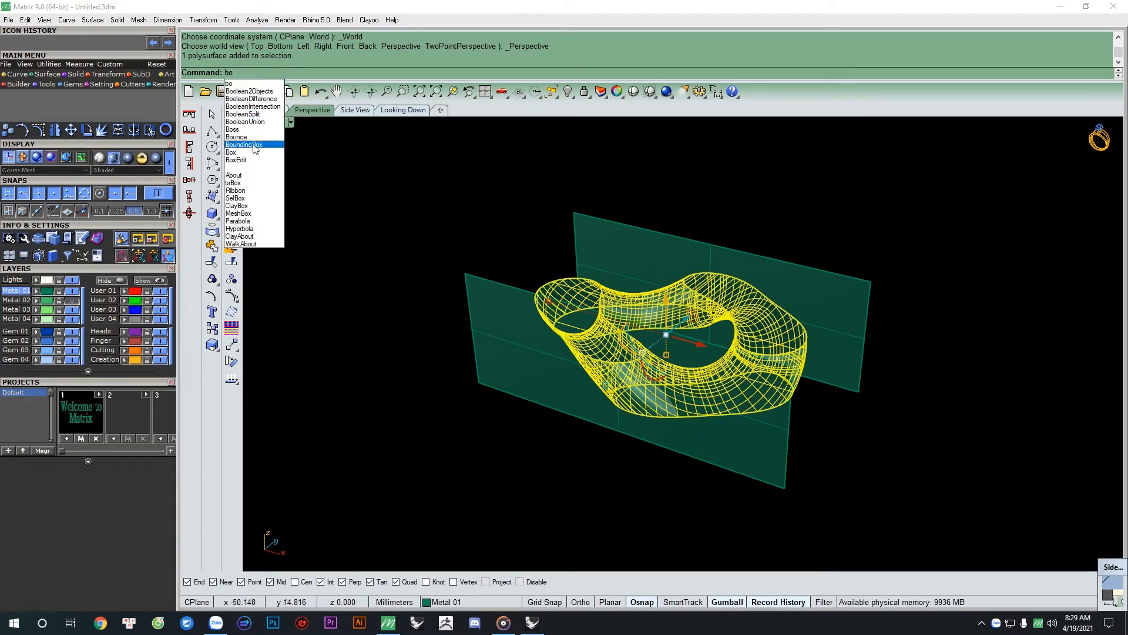
left_click(264, 120)
left_click(866, 317)
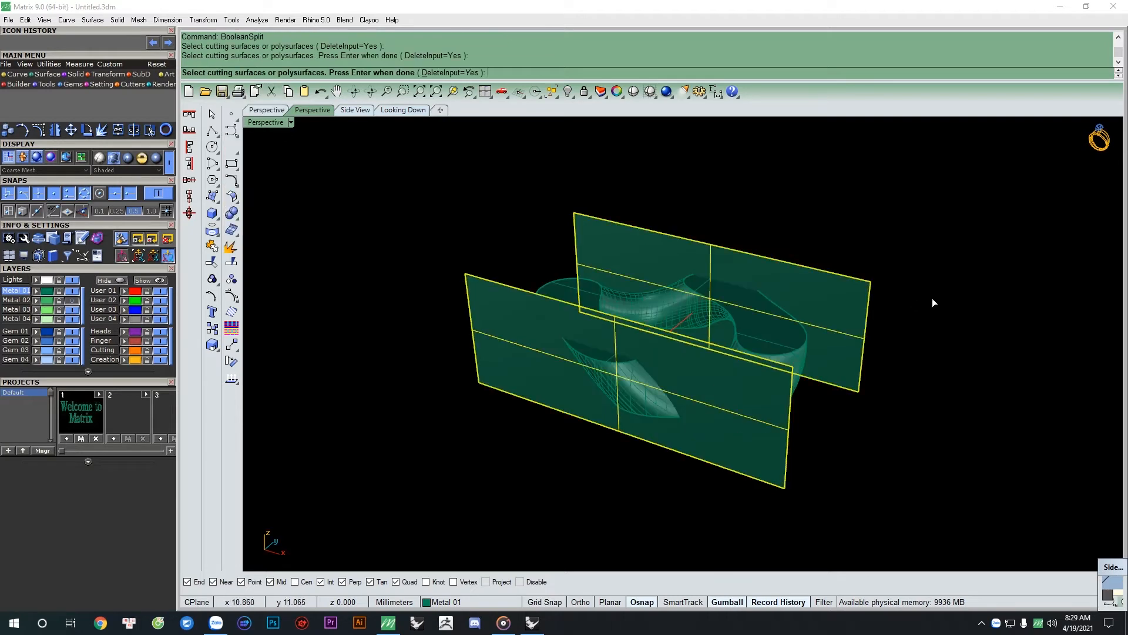
key("Return")
- Delete the cut-off piece on the ring's front side and both upright cutting surfaces
left_click(612, 396)
key("Delete")
left_click(791, 381)
key("Delete")
left_click(849, 334)
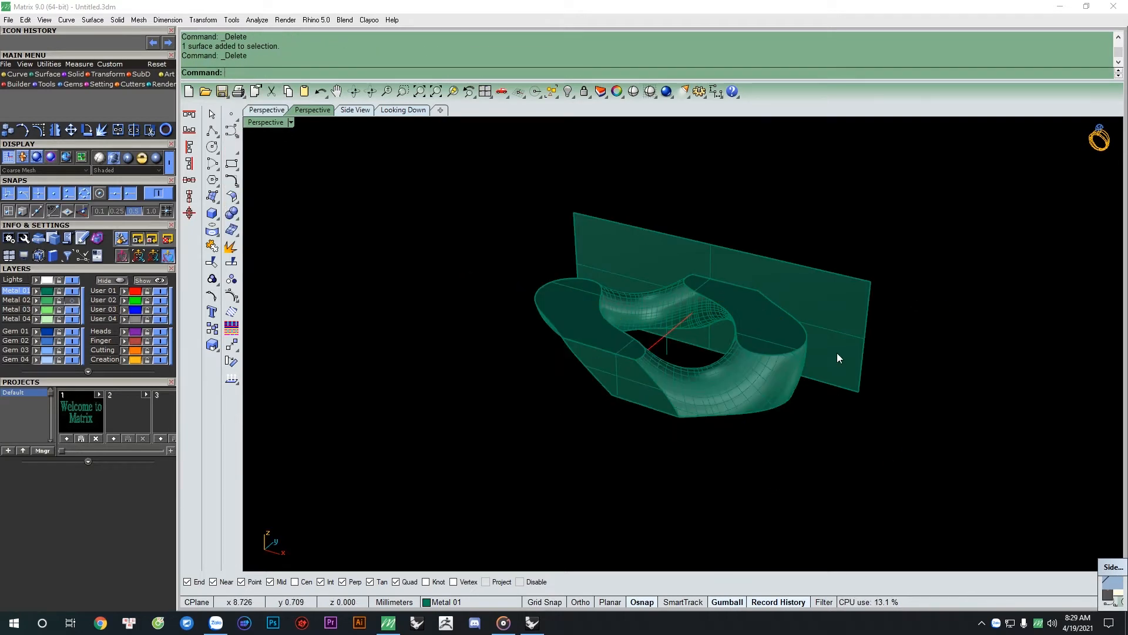
left_click(875, 367)
left_click(903, 265)
left_click(856, 283)
key("Delete")
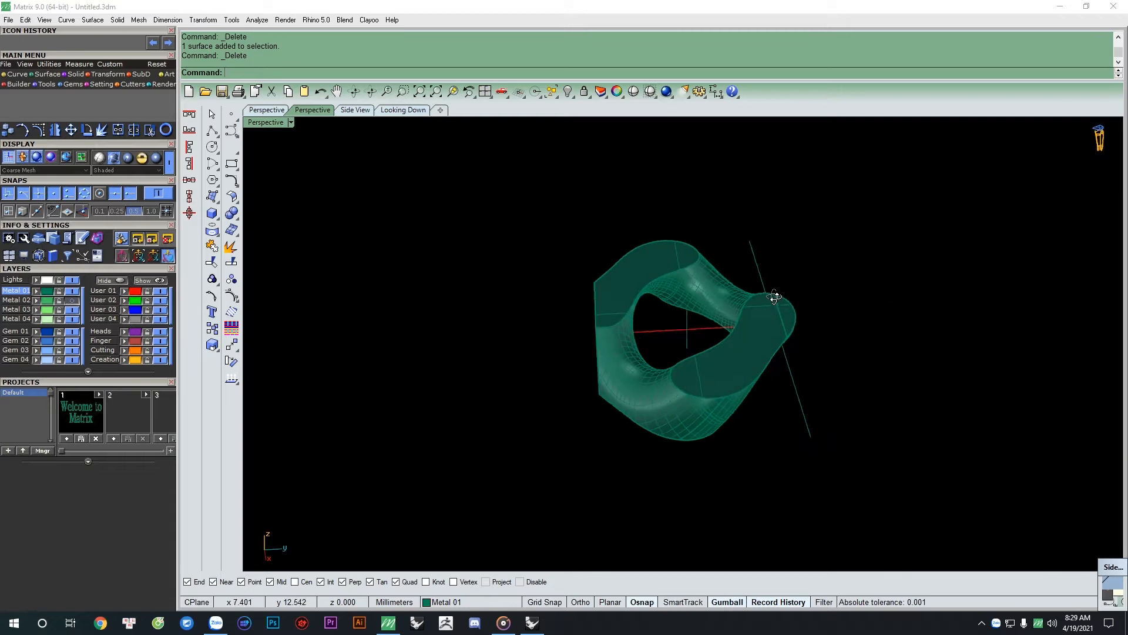
- Clear the long guide line behind the ring from view and delete the cut-off ring piece on that side
right_click_drag(797, 333, 908, 422)
left_click(814, 446)
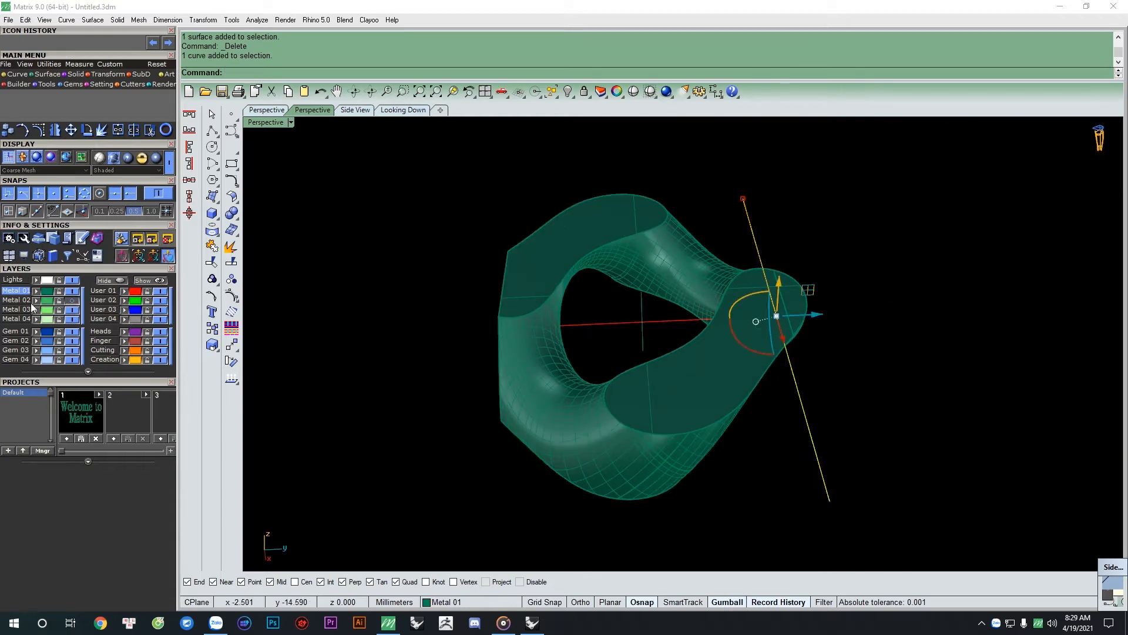
left_click(69, 312)
left_click(787, 332)
key("Delete")
- Examine the trimmed ring from above and around its flat faces in the perspective view
right_click_drag(790, 334, 958, 353)
scroll(773, 371, "up", 2)
right_click_drag(772, 371, 783, 310)
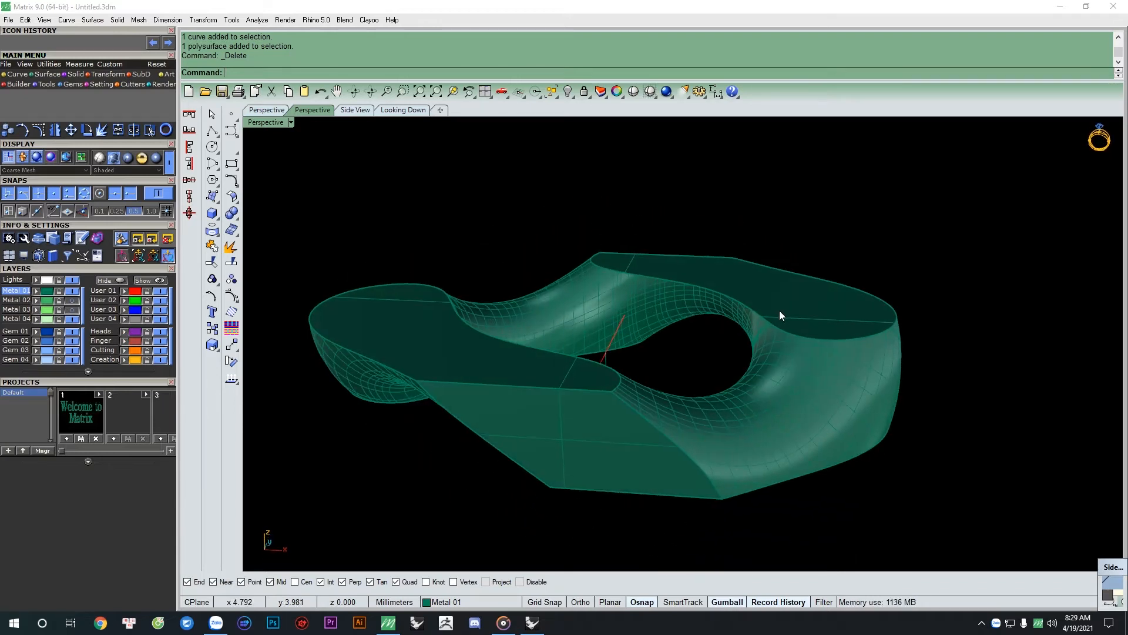
key("ctrl+F1")
left_click(772, 337)
mouse_move(705, 375)
left_mouse_down()
mouse_move(881, 389)
mouse_move(518, 363)
left_mouse_up()
left_click(738, 182)
key("F4")
scroll(651, 295, "up", 3)
right_click_drag(652, 295, 747, 436)
scroll(778, 388, "down", 9)
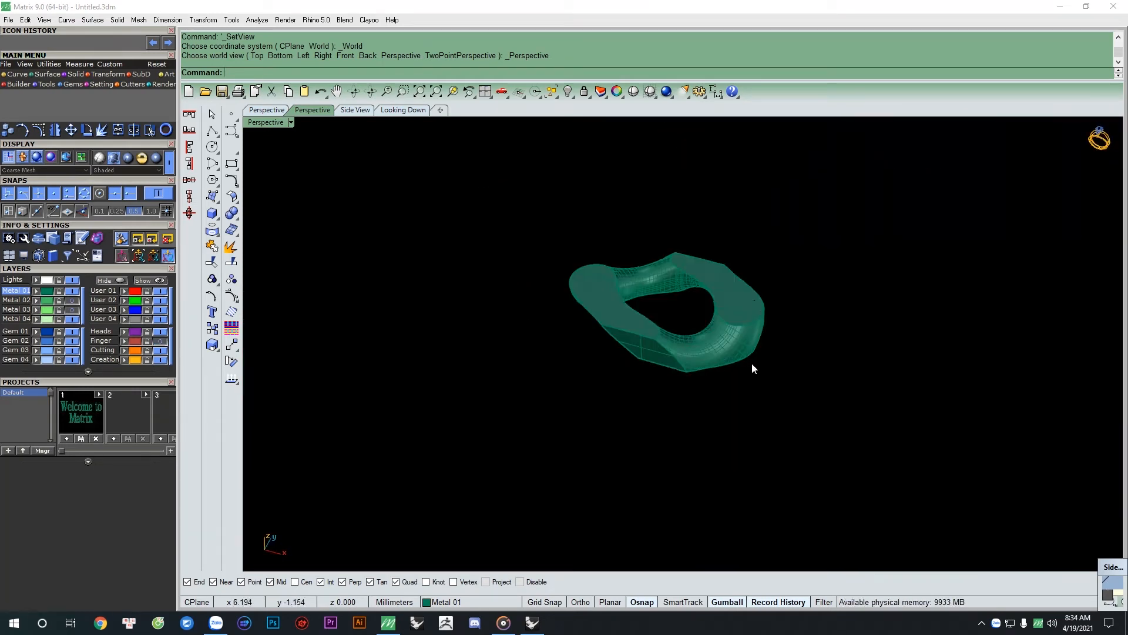
- Duplicate the edges outlining one of the ring's flat top faces as a closed outline curve
right_click_drag(753, 368, 595, 456)
scroll(655, 399, "up", 5)
type("E")
key("Return")
left_click(630, 476)
left_click(787, 402)
key("Return")
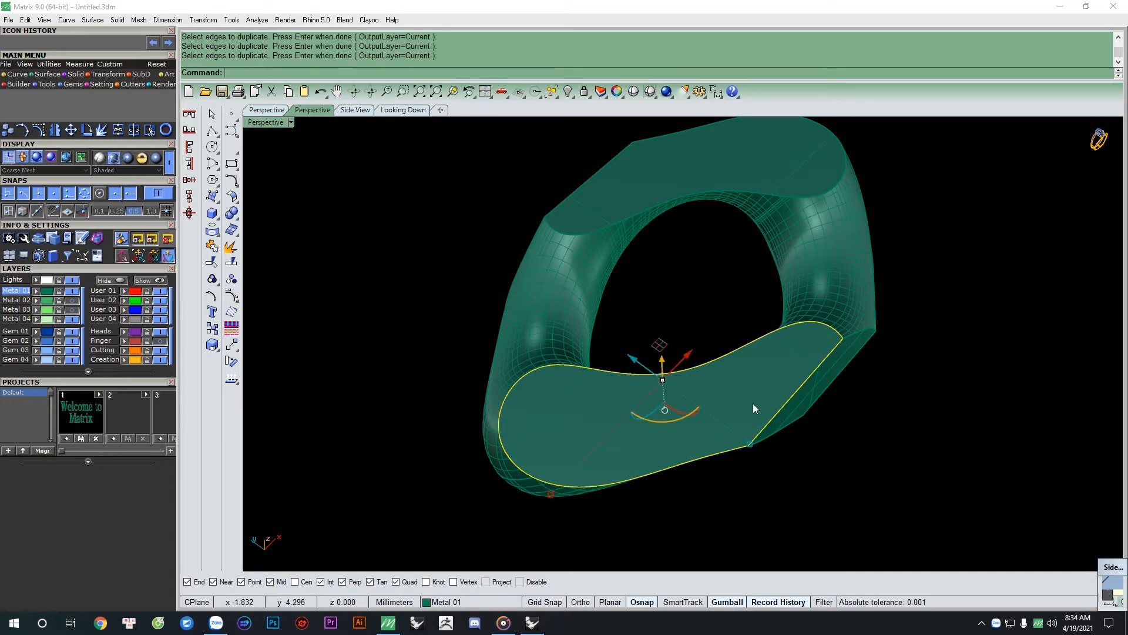
key("Return")
- In the top view, offset the outline curve inward on the flat top face
key("ctrl+F1")
scroll(636, 458, "up", 6)
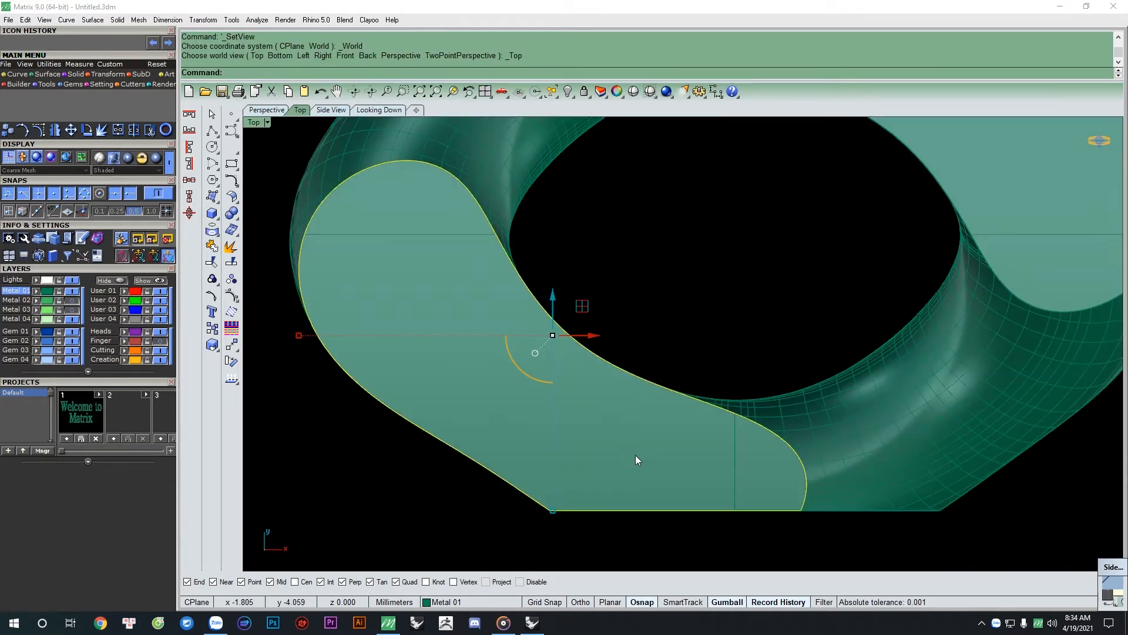
key("Return")
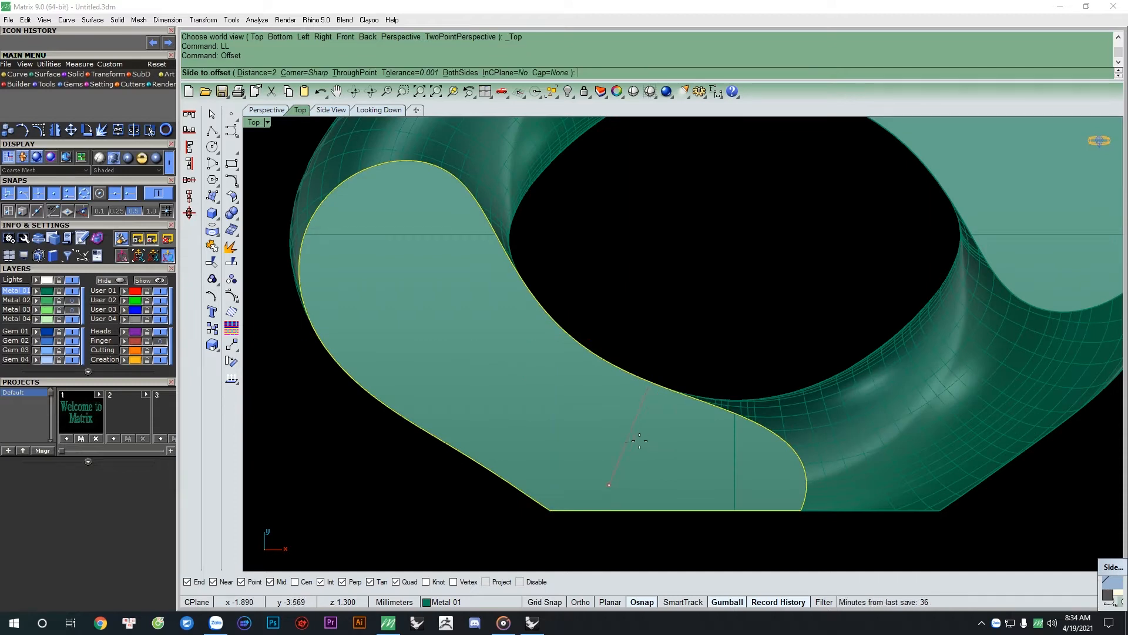
key("Return")
left_click(635, 438)
left_click(664, 411)
key("Return")
- In the front view, extrude the inner outline 0.3 mm to both sides as a solid
key("ctrl+F2")
scroll(626, 301, "up", 2)
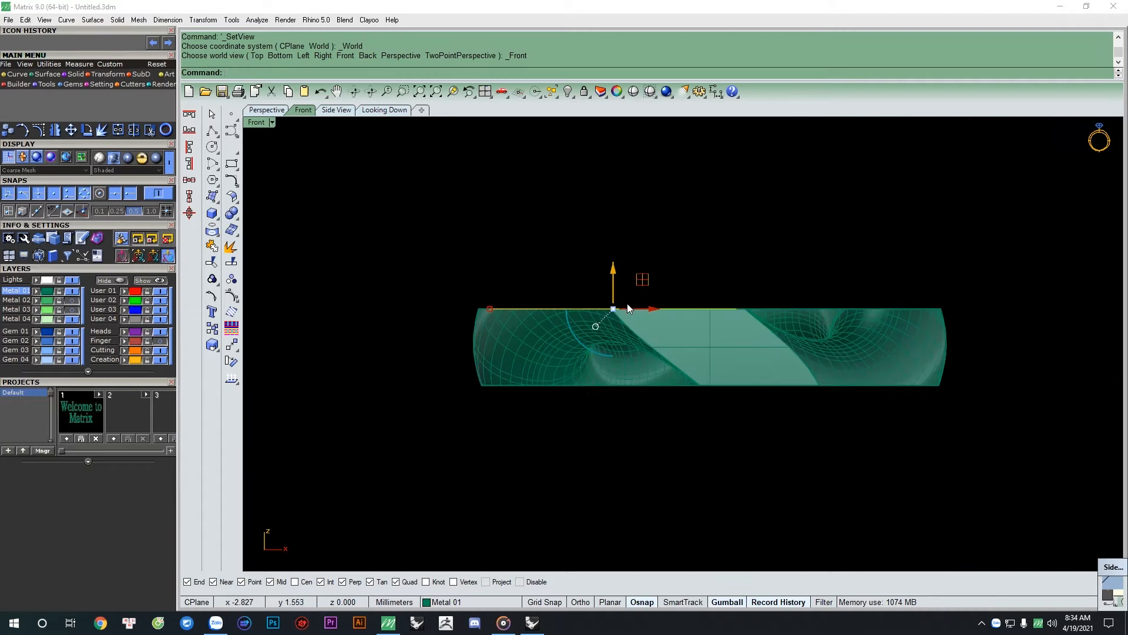
key("Return")
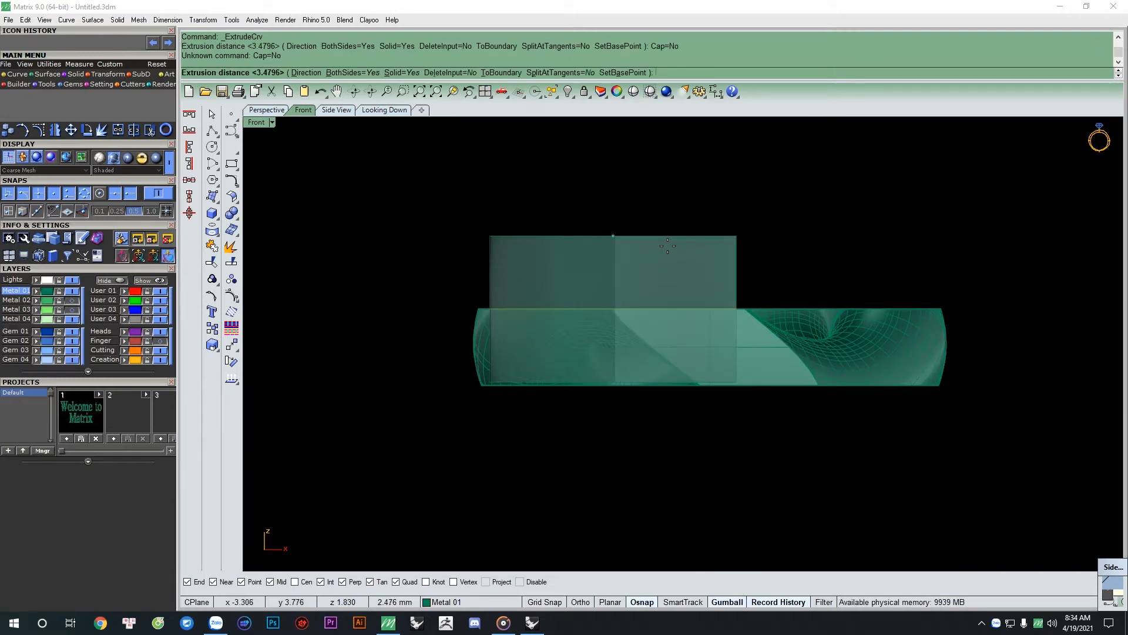
type(".3")
key("Return")
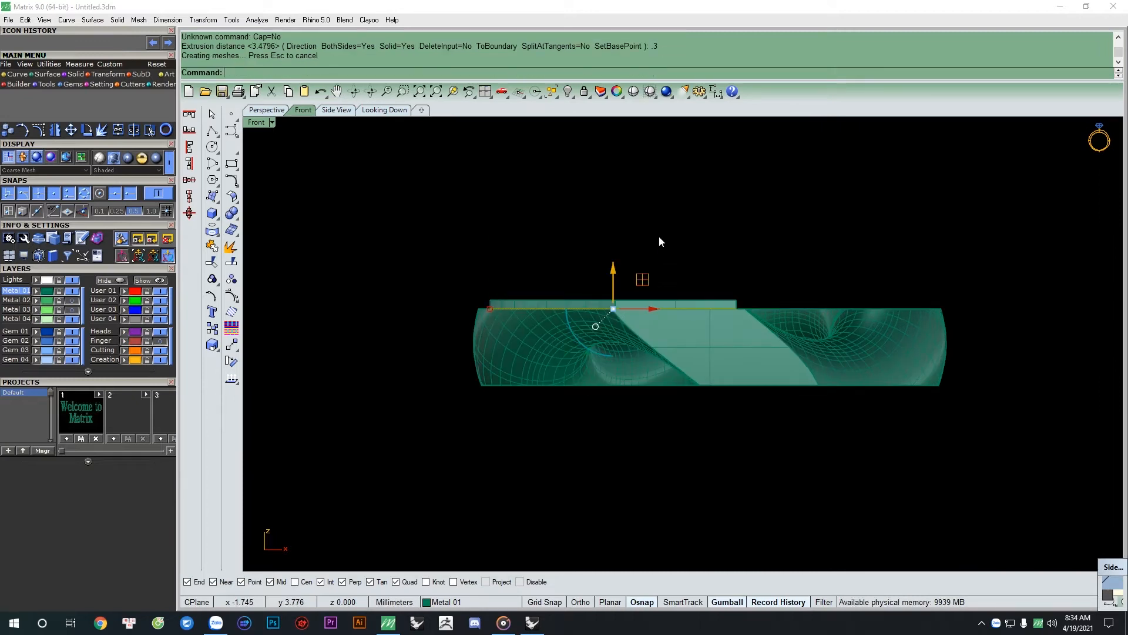
- In the top view, rotate a copy of the thin solid 180 degrees around the origin onto the opposite flat face
key("ctrl+F1")
key("ctrl+r")
type("0")
key("Return")
scroll(667, 316, "down", 7)
left_click(700, 160)
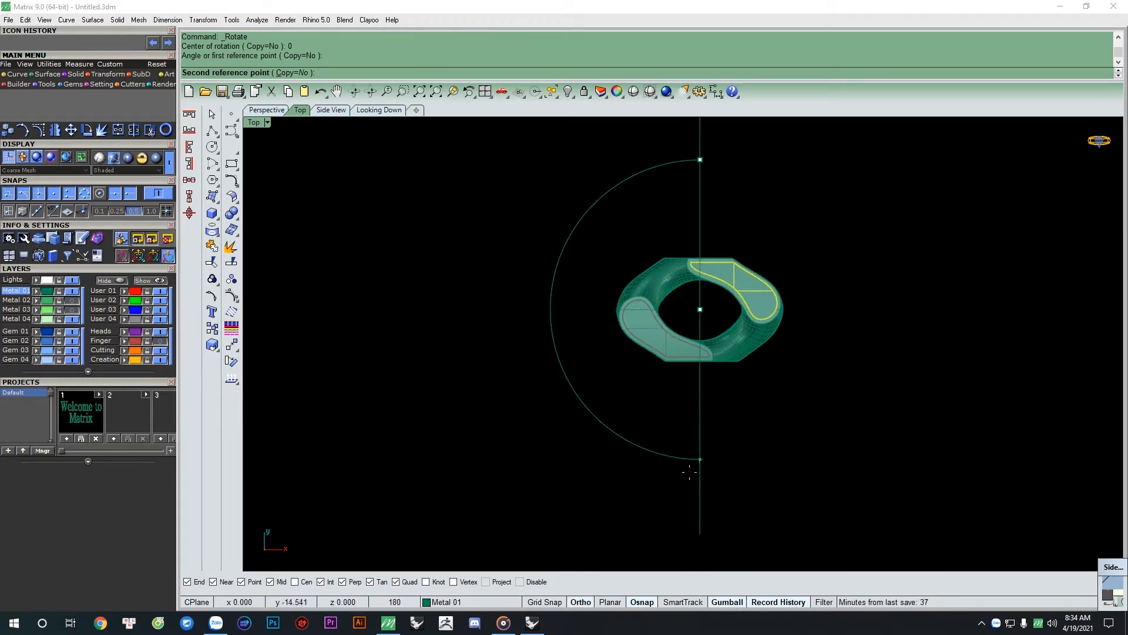
key("shift")
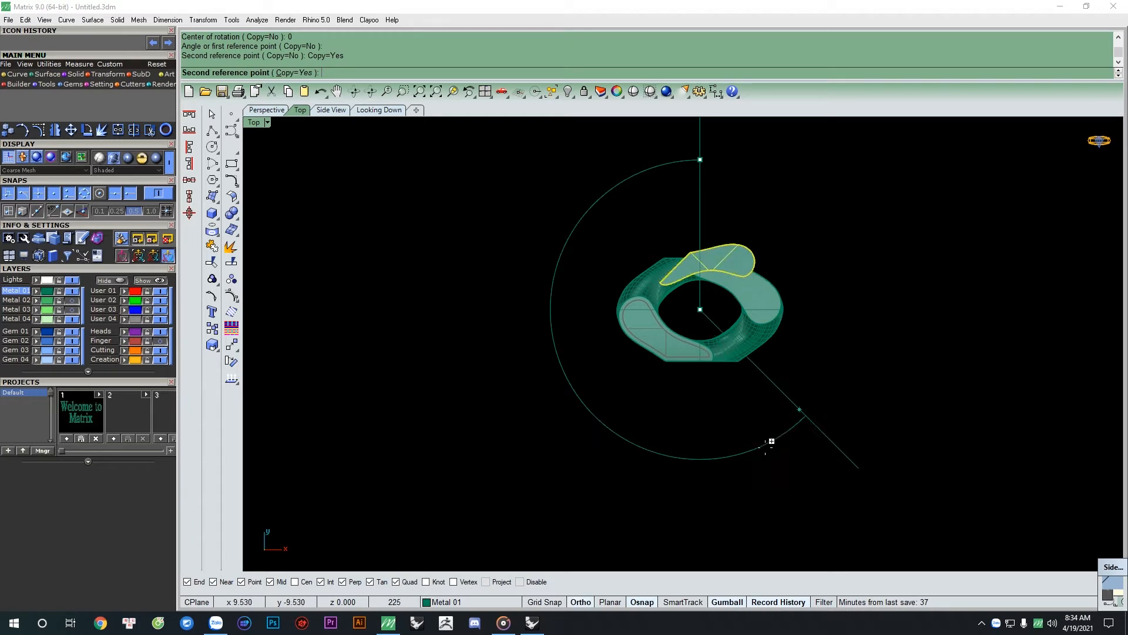
right_click(860, 441)
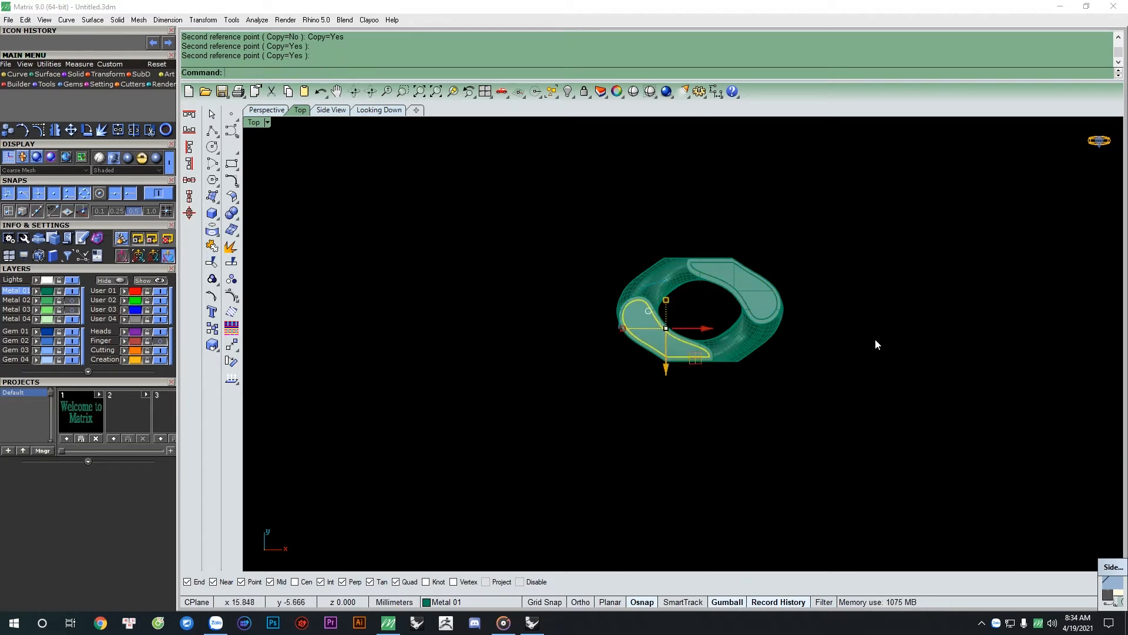
left_click(870, 351)
- Subtract both thin solids from the ring to recess its two flat top faces
key("F4")
mouse_move(767, 309)
right_mouse_down()
mouse_move(732, 398)
mouse_move(758, 300)
right_mouse_up()
scroll(732, 398, "up", 6)
key("F5")
right_click_drag(774, 371, 737, 306)
key("F1")
key("F4")
left_click(749, 381)
scroll(720, 348, "up", 5)
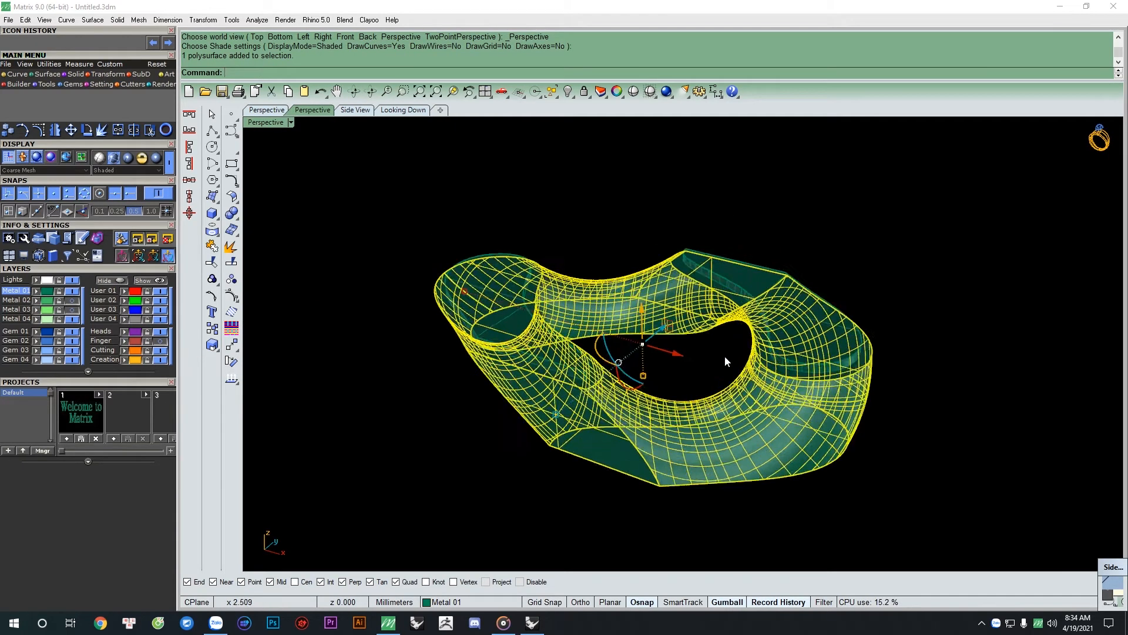
type("bo")
key("Return")
left_click(822, 331)
left_click(510, 330)
key("Return")
- Select the recessed ring in the top view and start Gem on Surface on it
mouse_move(728, 389)
right_mouse_down()
mouse_move(752, 319)
mouse_move(769, 496)
mouse_move(757, 336)
mouse_move(711, 356)
mouse_move(589, 294)
mouse_move(631, 317)
right_mouse_up()
type("q")
key("Return")
scroll(757, 336, "up", 7)
key("F1")
left_click(741, 324)
key("F6")
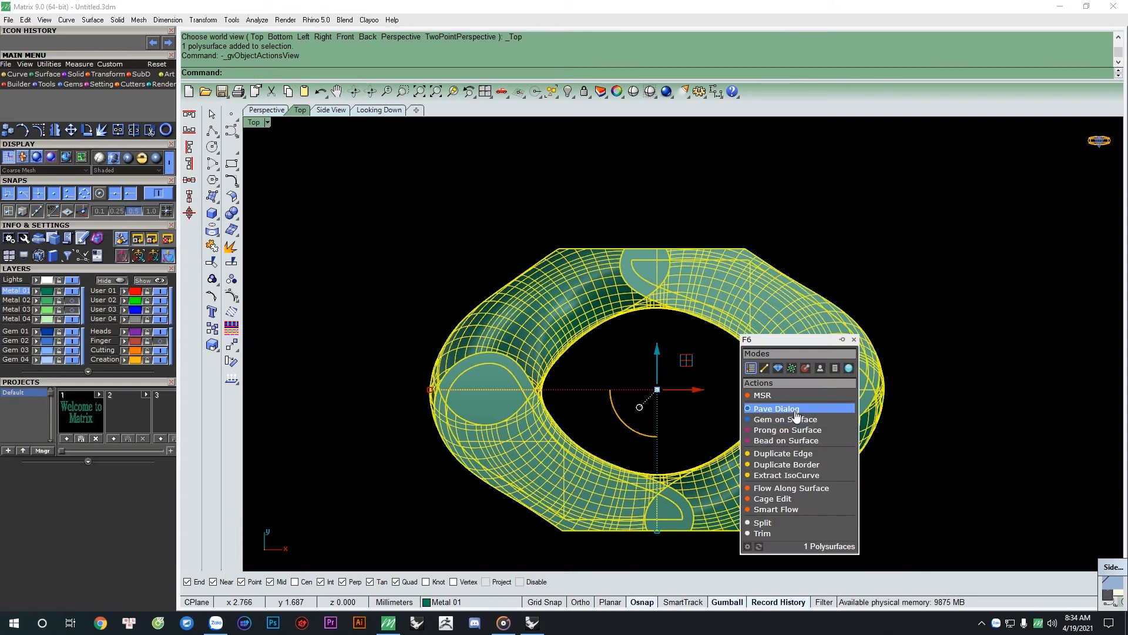
left_click(797, 420)
scroll(789, 361, "up", 5)
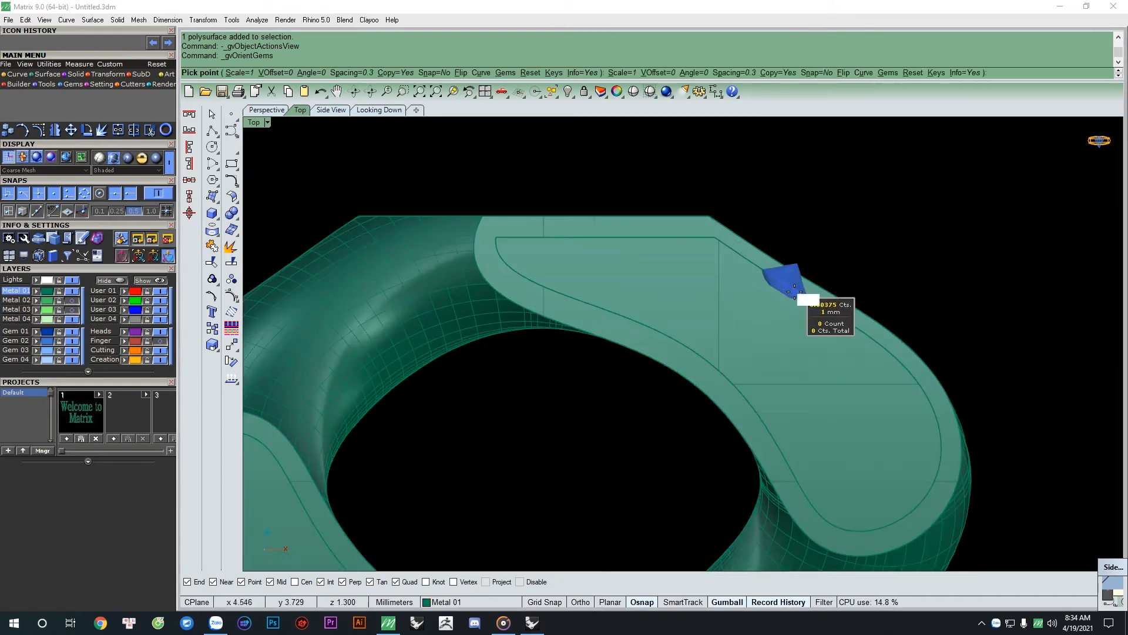
scroll(656, 308, "up", 2)
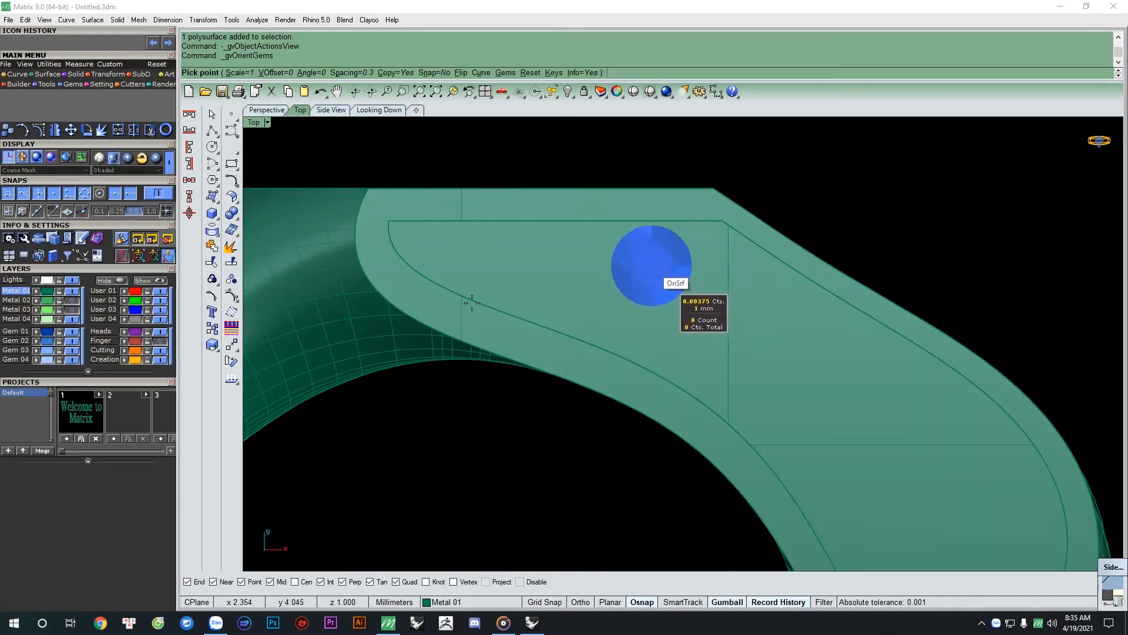
- Set the gem scale to 125% and the vertical offset to 0.1 mm in Gem on Surface
left_click_drag(136, 468, 455, 217)
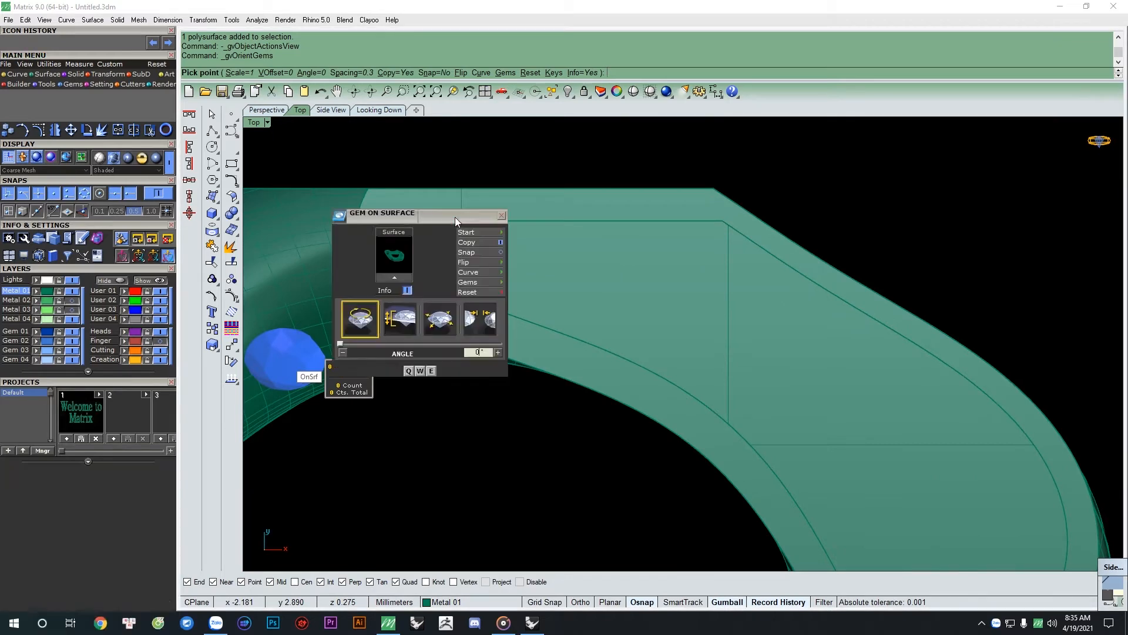
left_click(445, 324)
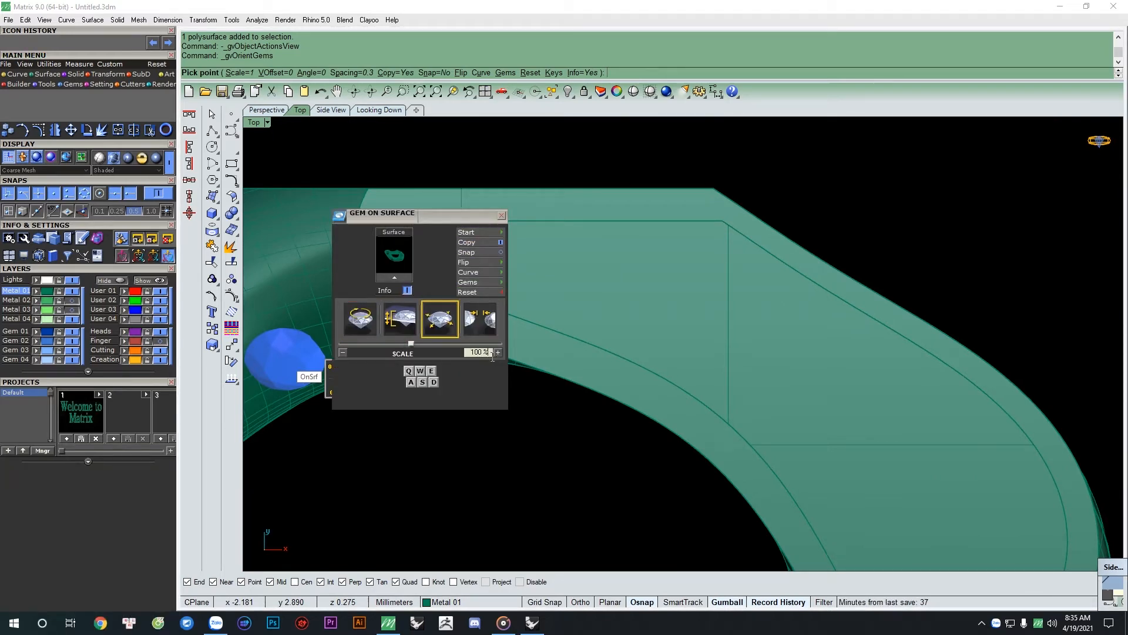
type("125")
key("Return")
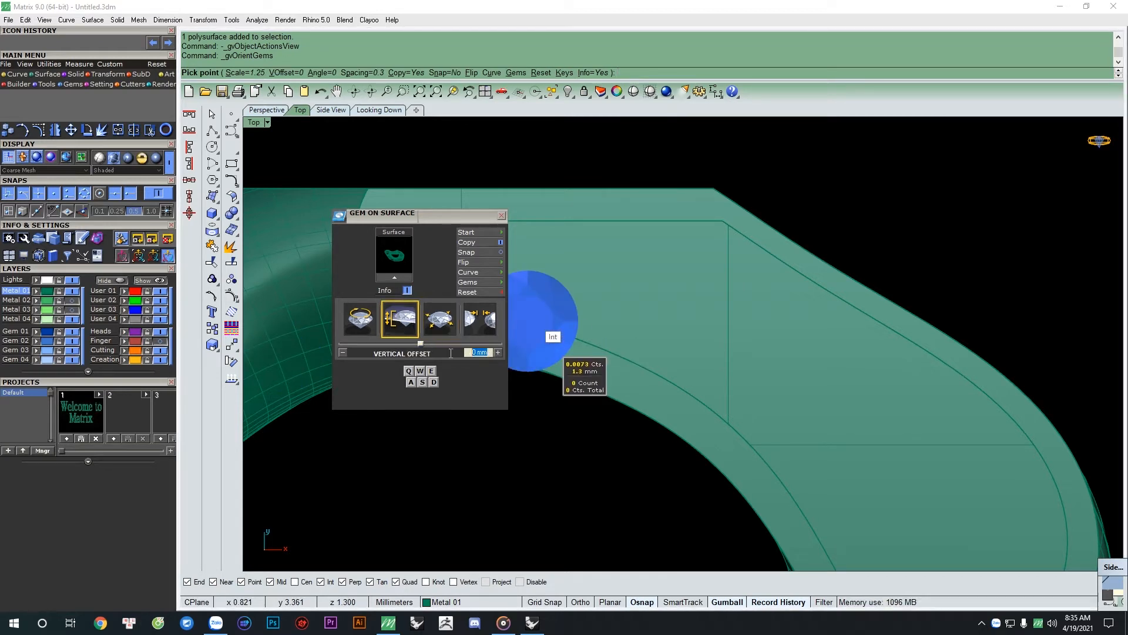
key("Return")
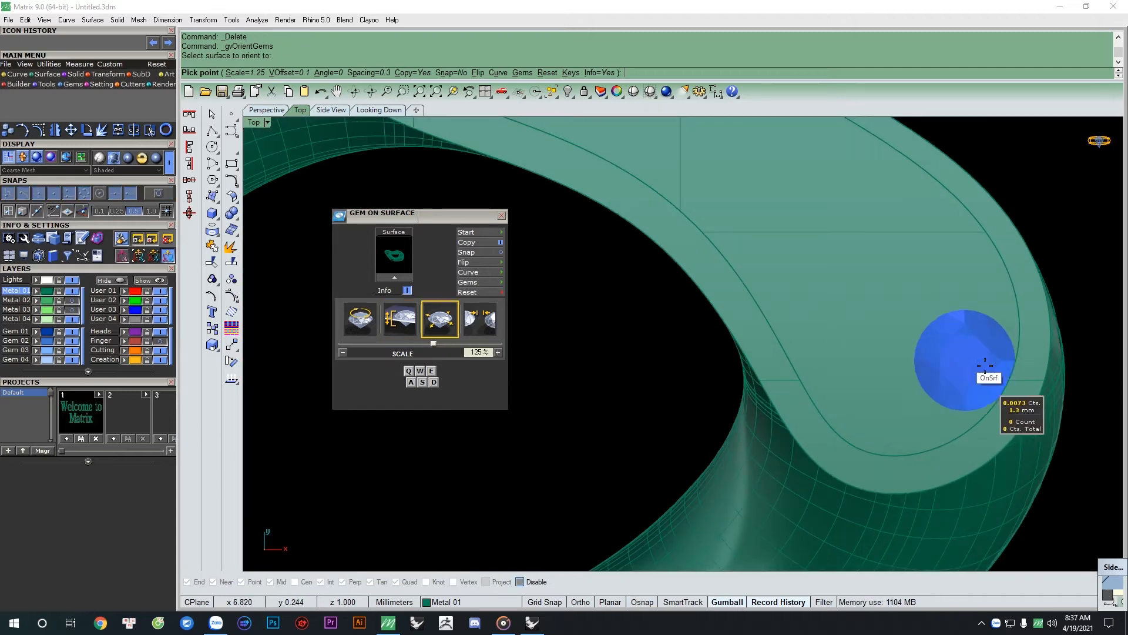
- Place four gems at 125% scale in staggered pairs on the flat face, starting at its rounded end
left_click(973, 344)
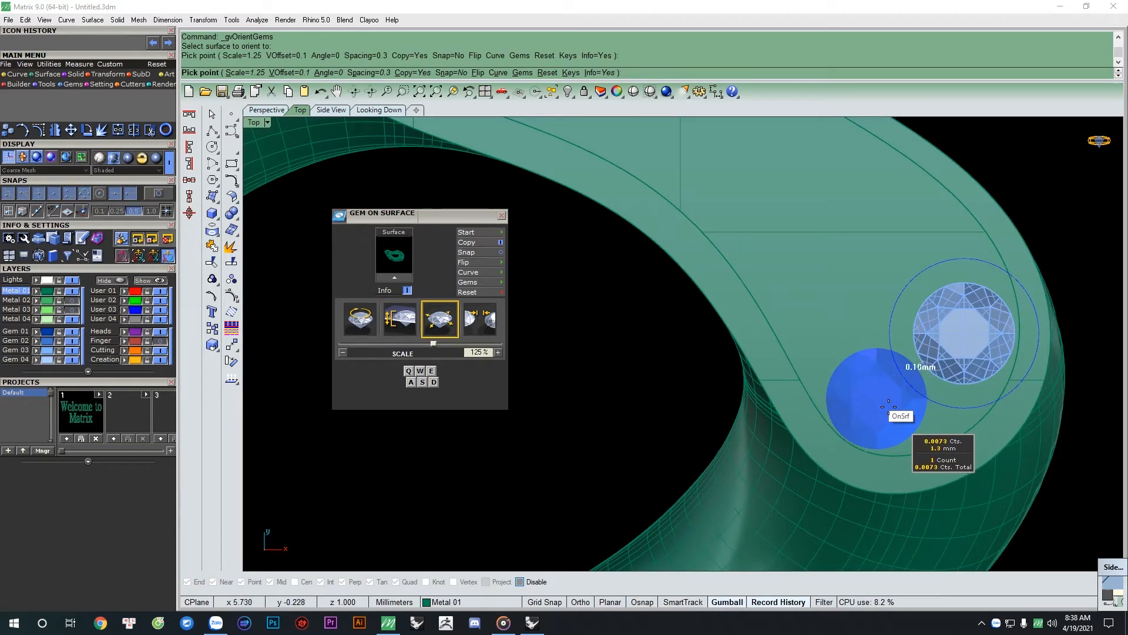
left_click(885, 406)
scroll(969, 289, "down", 5)
scroll(927, 351, "up", 6)
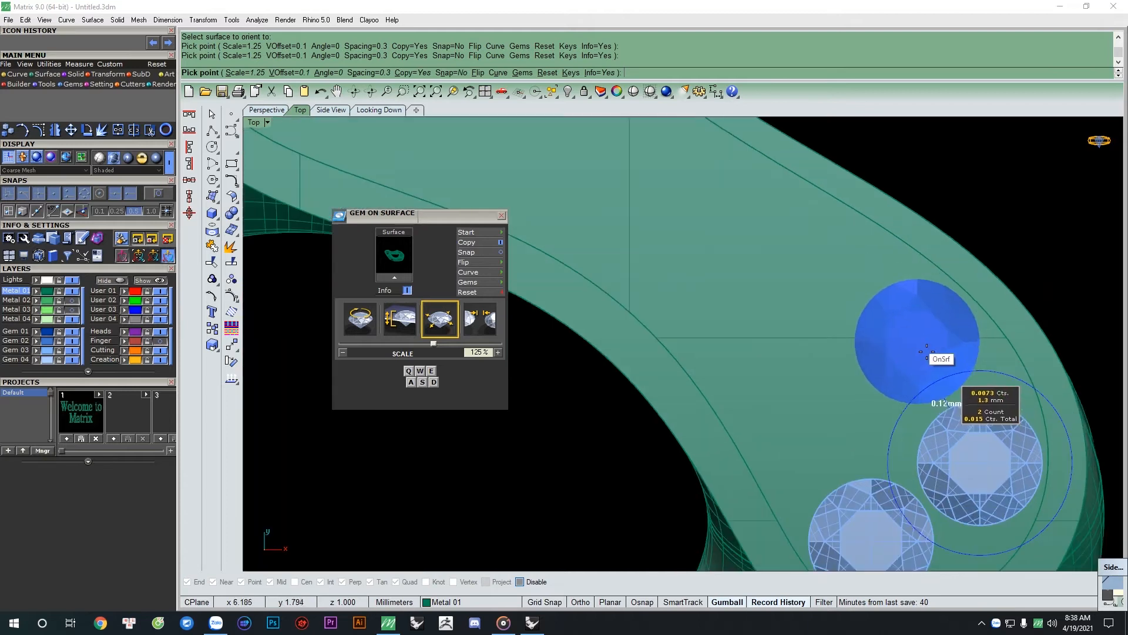
left_click(928, 350)
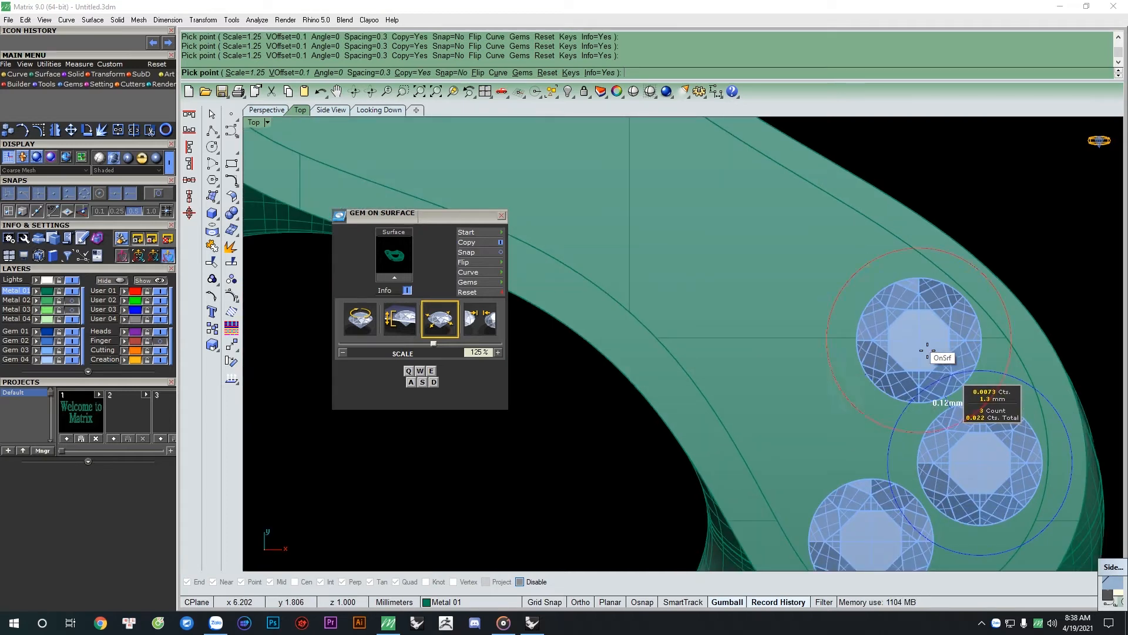
left_click(817, 429)
scroll(823, 435, "down", 3)
scroll(835, 364, "up", 2)
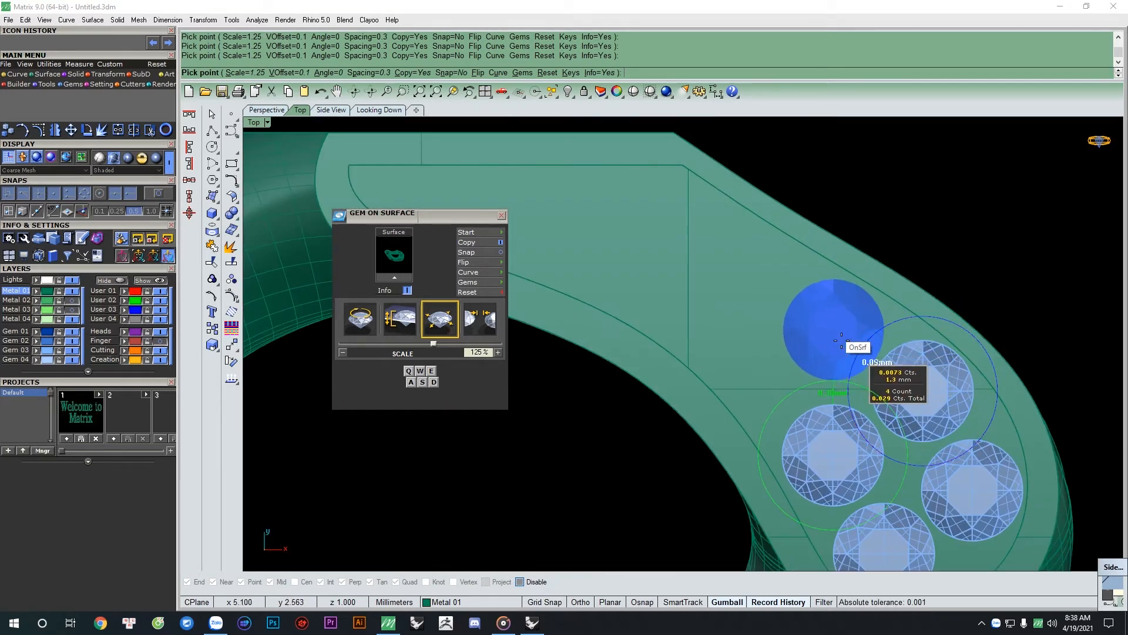
- Set the gem scale to 100% and place three smaller gems beyond the four large ones
left_click_drag(433, 350, 411, 350)
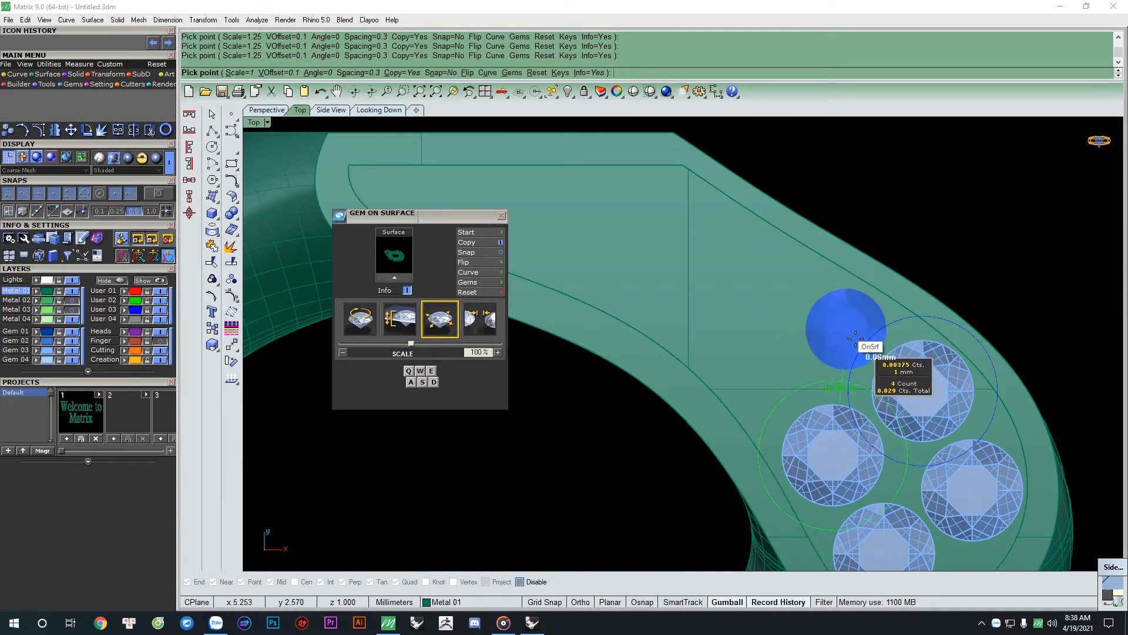
scroll(852, 336, "up", 2)
left_click(852, 337)
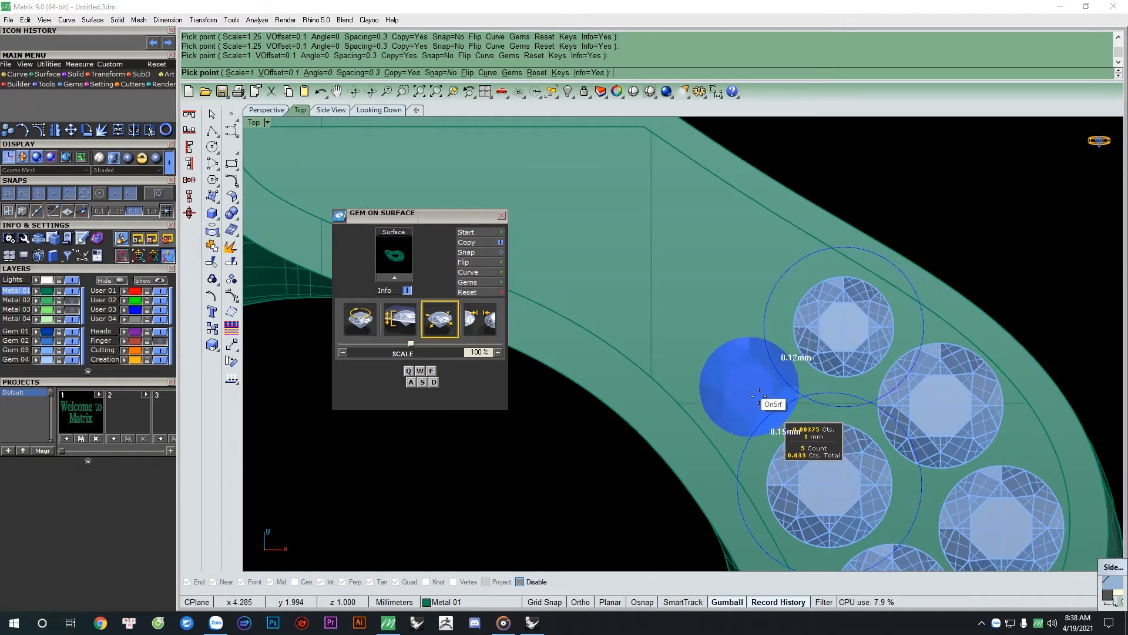
left_click(760, 401)
scroll(881, 352, "down", 3)
scroll(869, 329, "up", 3)
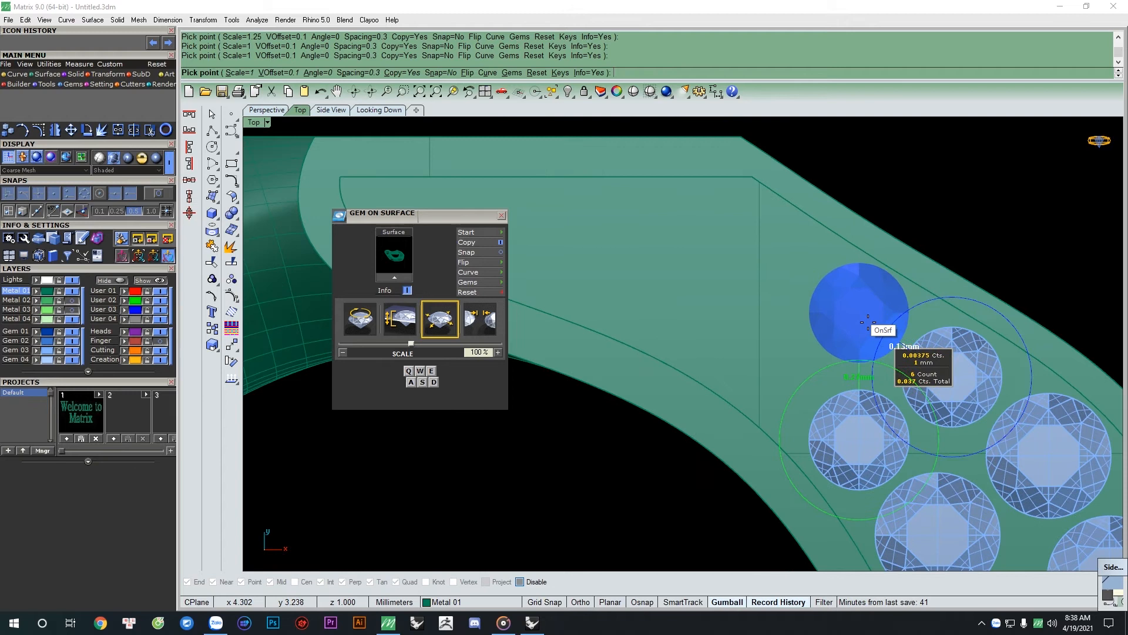
left_click(871, 323)
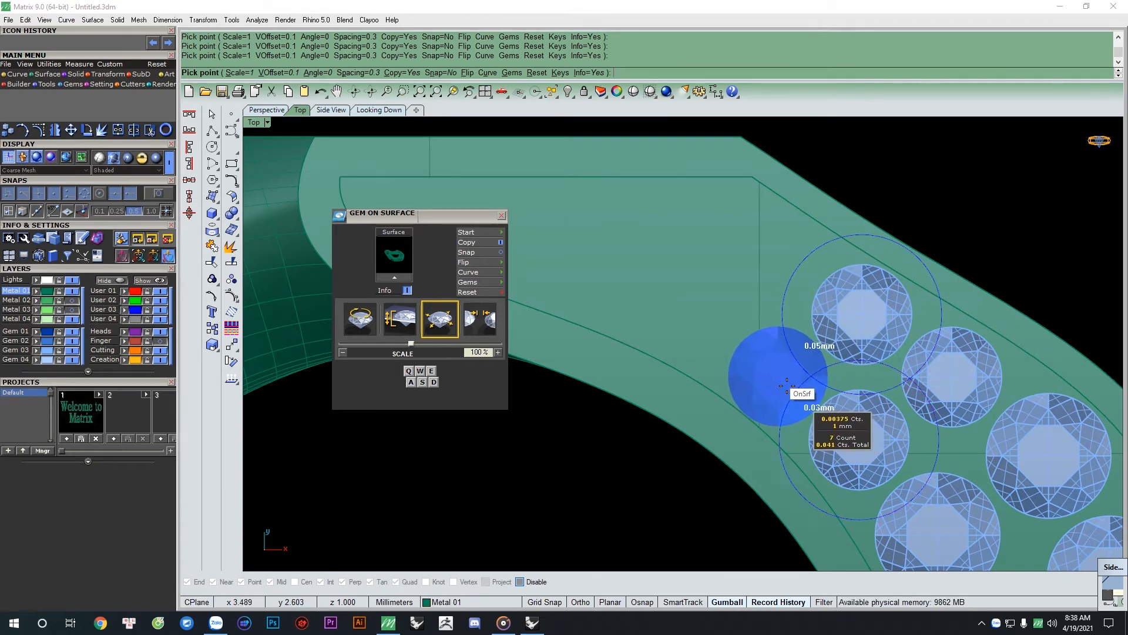
- Delete the last small gem, restart Gem on Surface and place the gem again with even gaps to its neighbours
right_click(833, 323)
left_click(833, 320)
key("Delete")
right_click(868, 316)
scroll(868, 315, "up", 4)
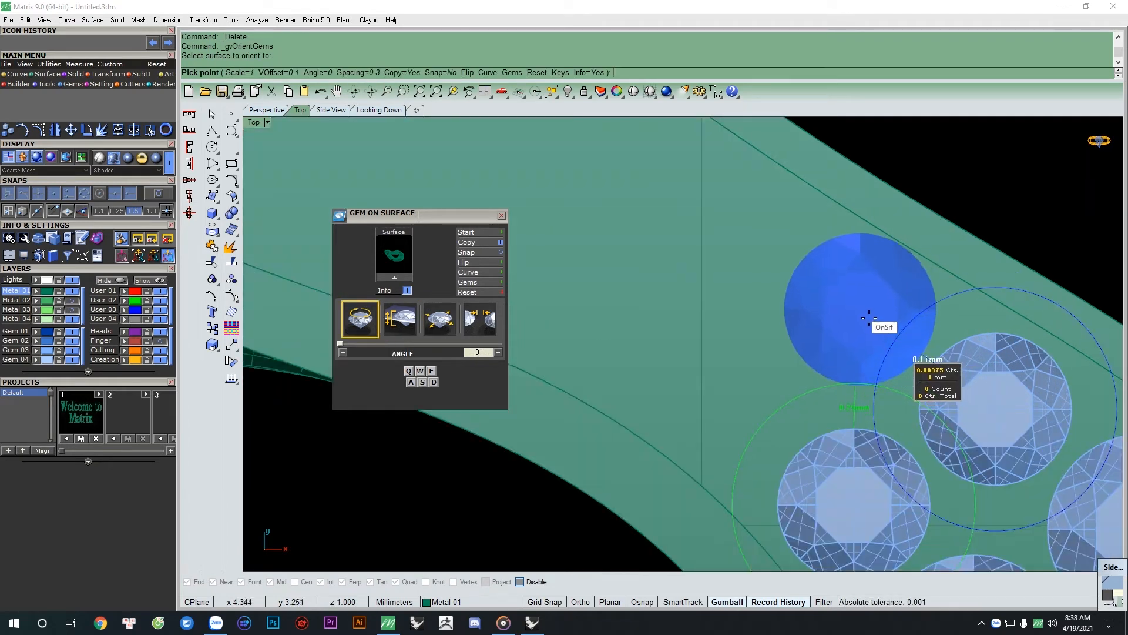
left_click(865, 319)
scroll(769, 339, "up", 2)
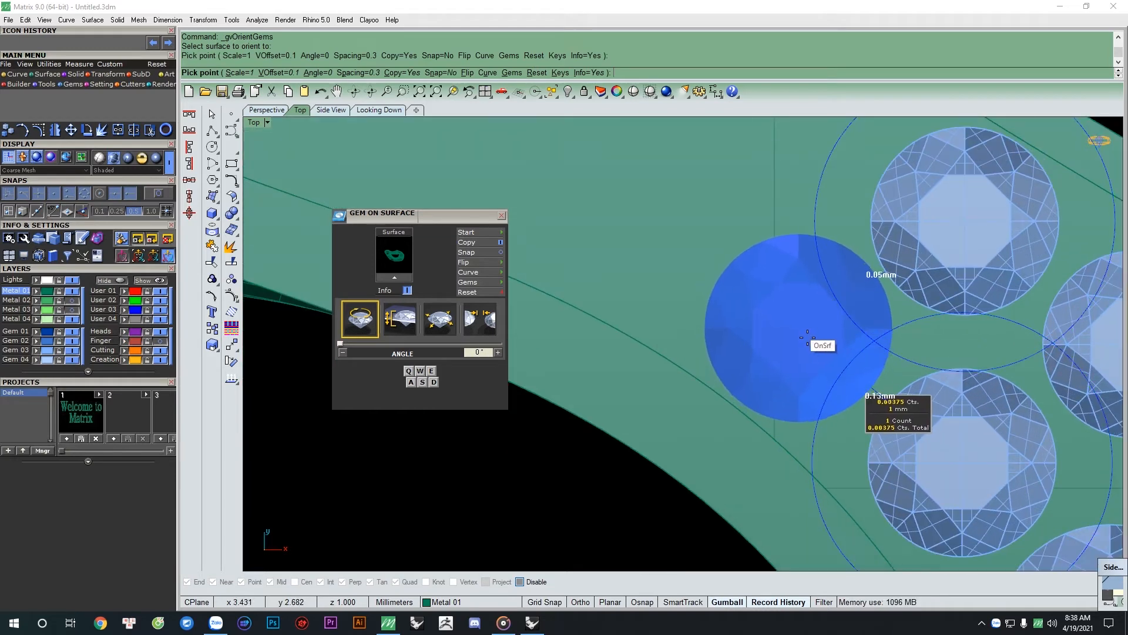
- Place three more gems at 100% scale to extend the staggered double row along the flat face
left_click(807, 342)
right_click_drag(807, 342, 827, 479)
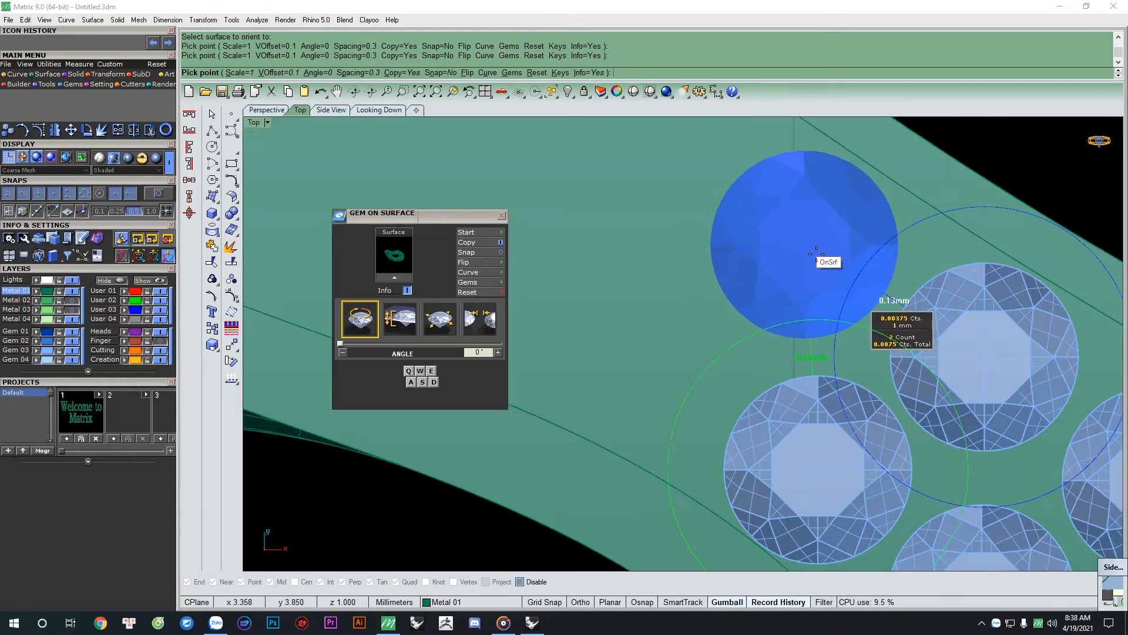
left_click(824, 257)
right_click_drag(824, 257, 931, 198)
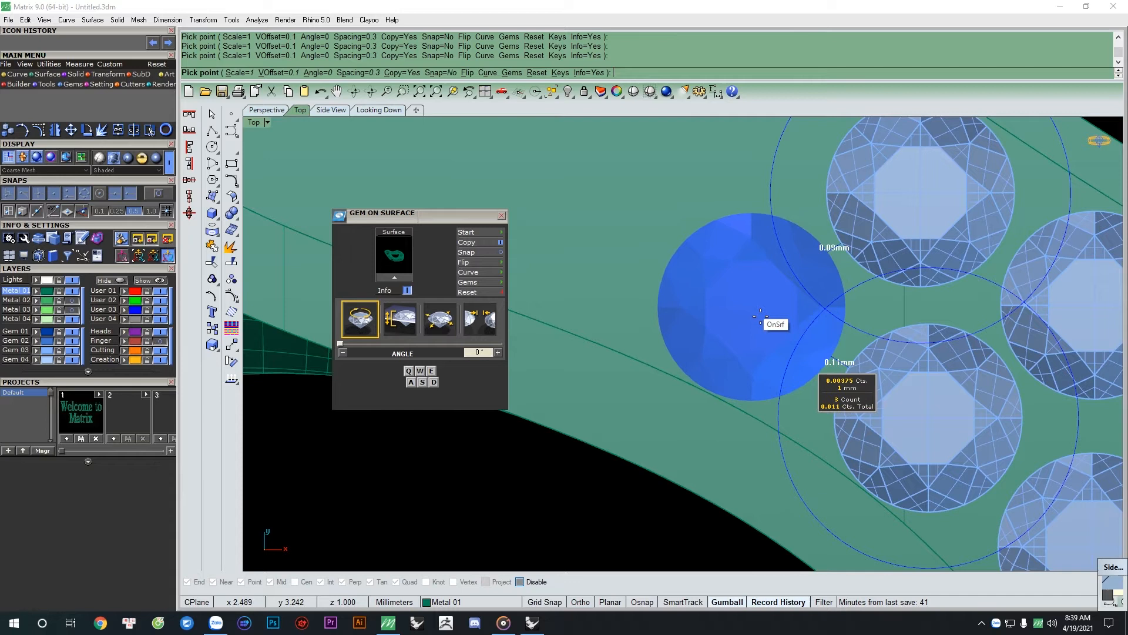
scroll(951, 301, "down", 4)
scroll(933, 302, "up", 4)
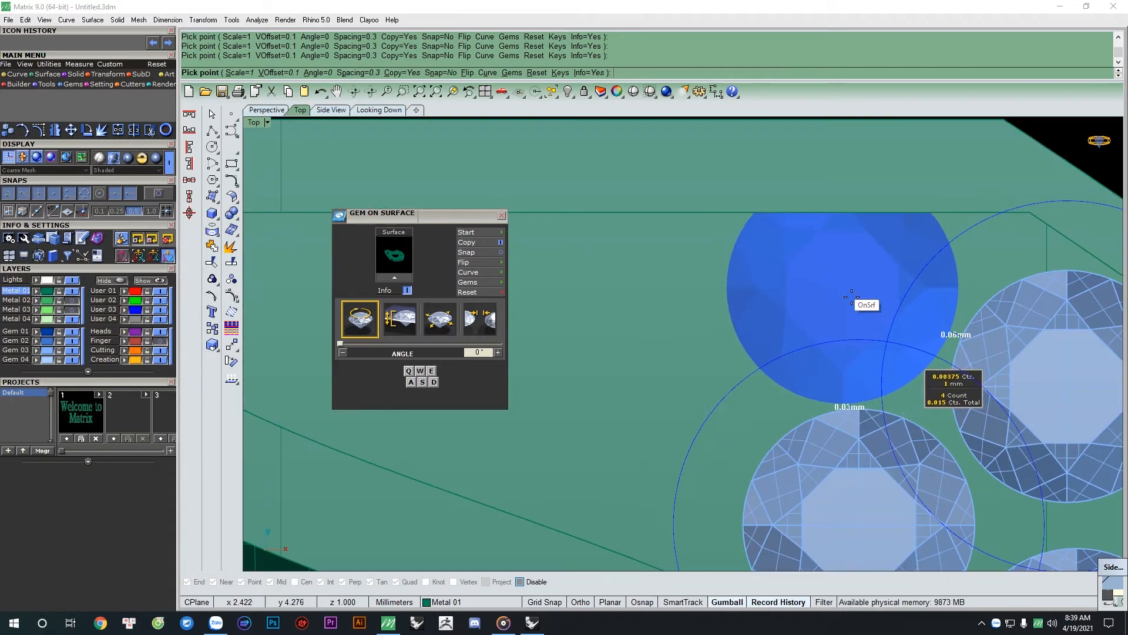
scroll(899, 268, "down", 4)
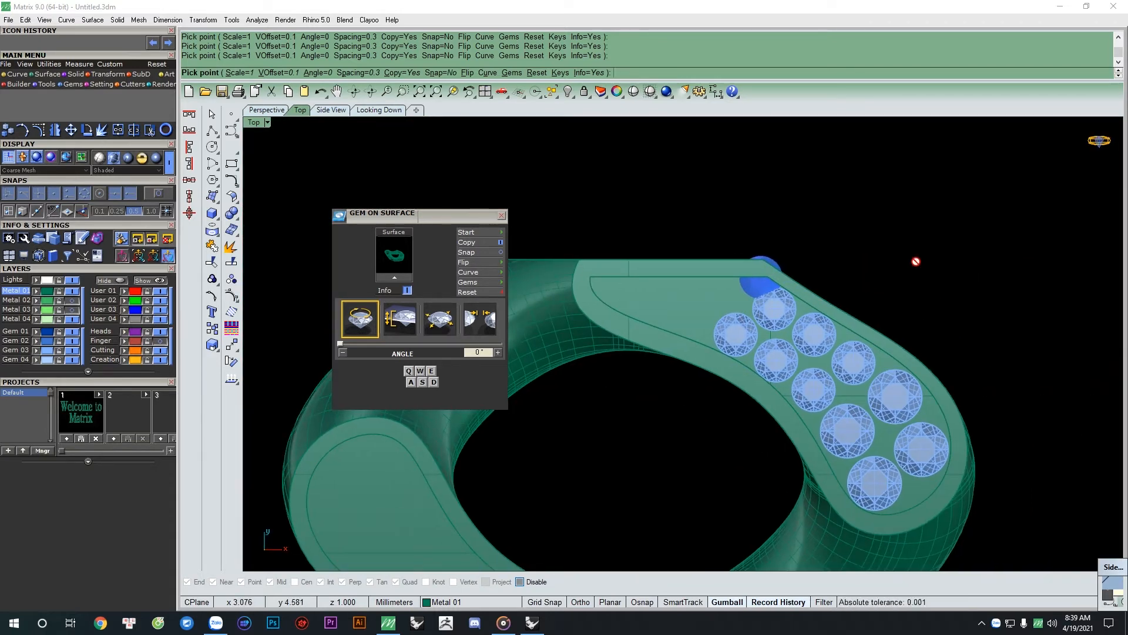
- Set the gem scale to 125% and place one gem past the small ones, and try a 100% gem beside it
scroll(699, 302, "up", 8)
type("s")
type("1")
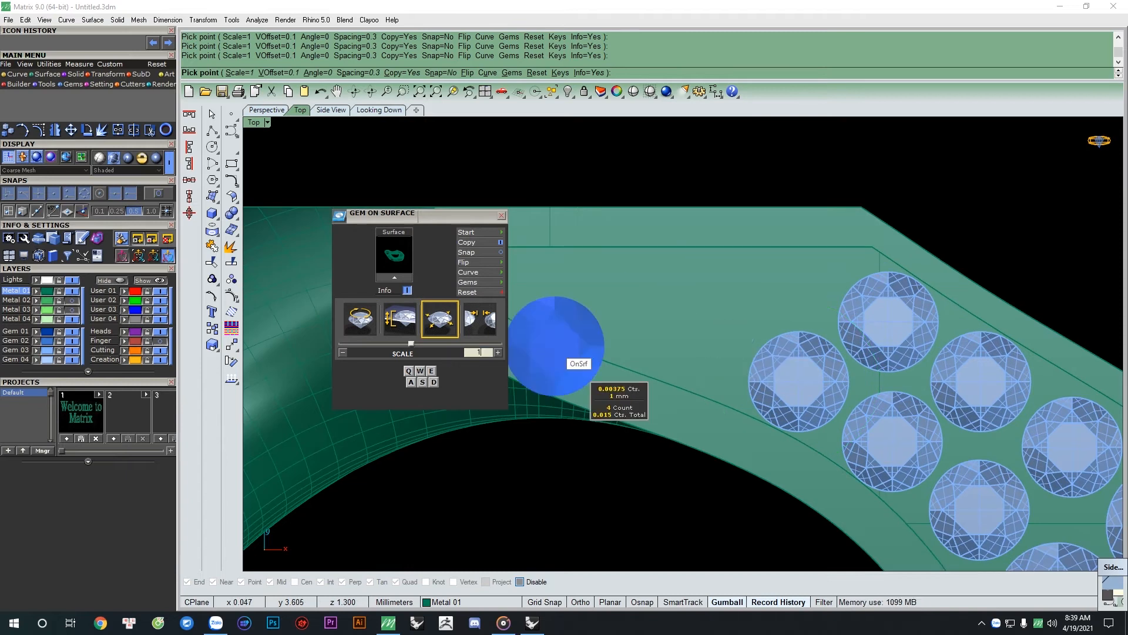
type("25")
key("Return")
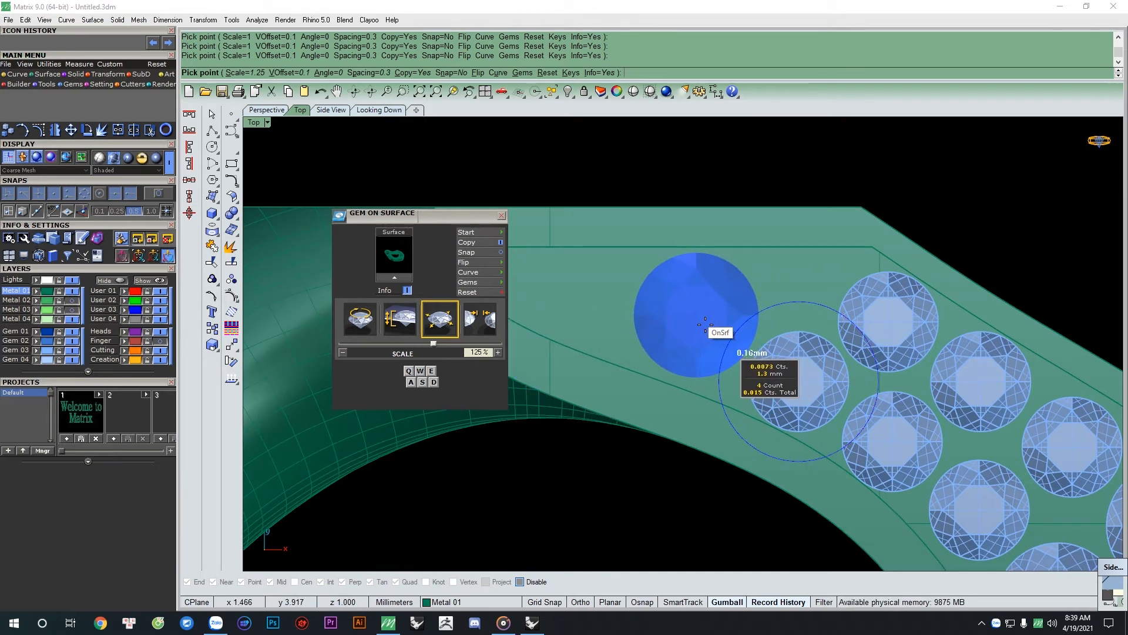
left_click(705, 325)
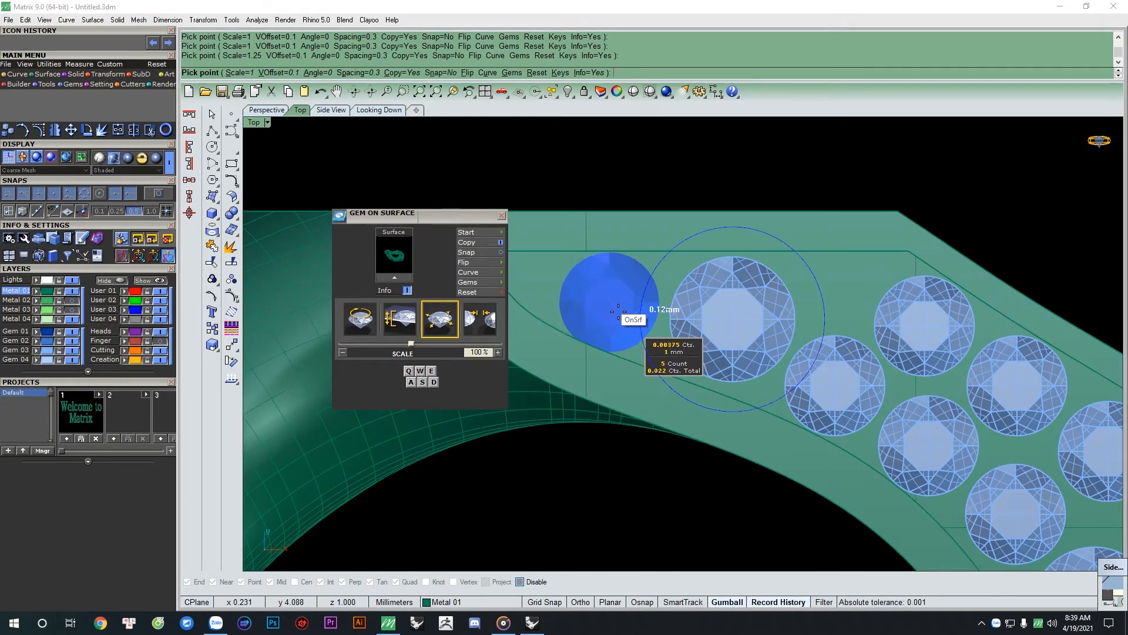
left_click(619, 311)
scroll(735, 294, "down", 6)
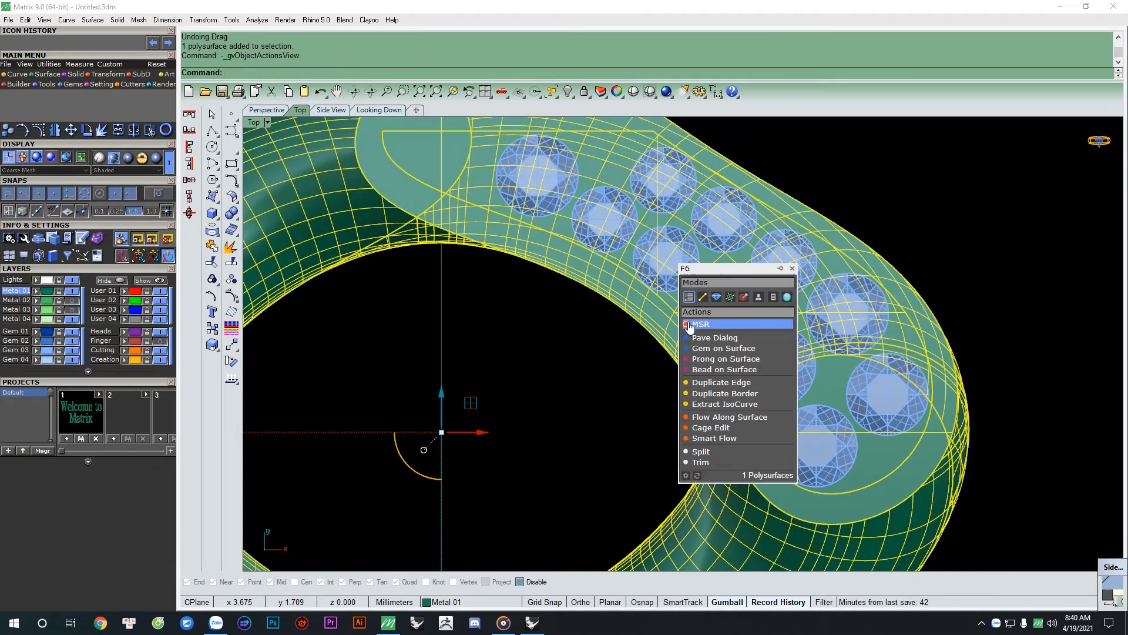
- Start Prong on Surface on the recessed ring and set the prong taper to 0%
left_click(724, 356)
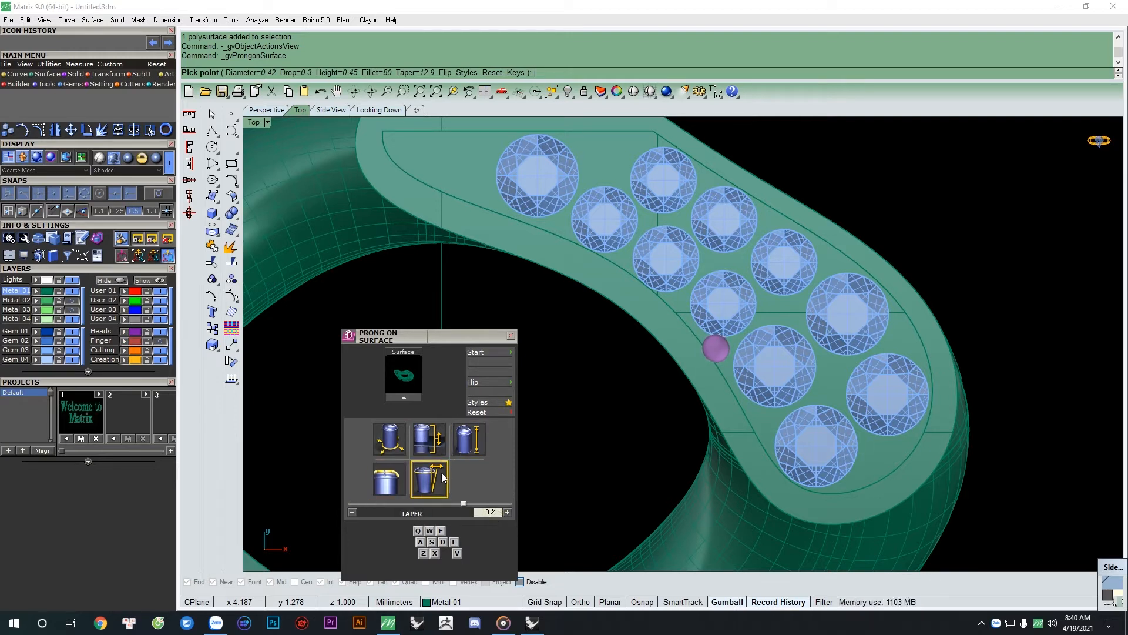
left_click(508, 512)
scroll(713, 356, "up", 3)
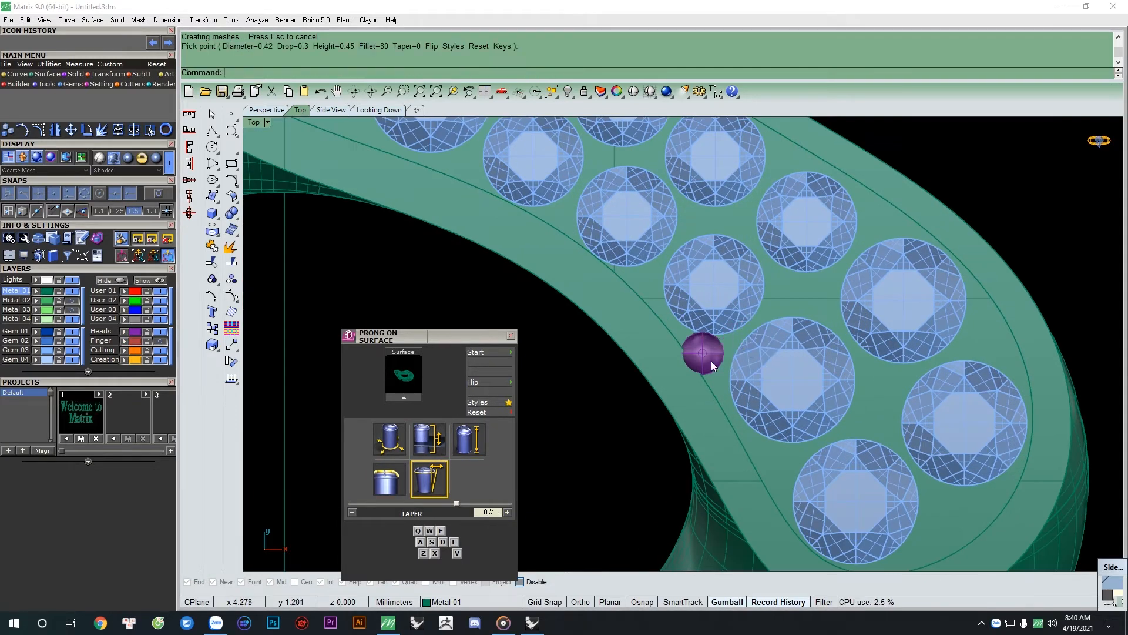
right_click_drag(937, 470, 883, 307)
scroll(747, 312, "up", 8)
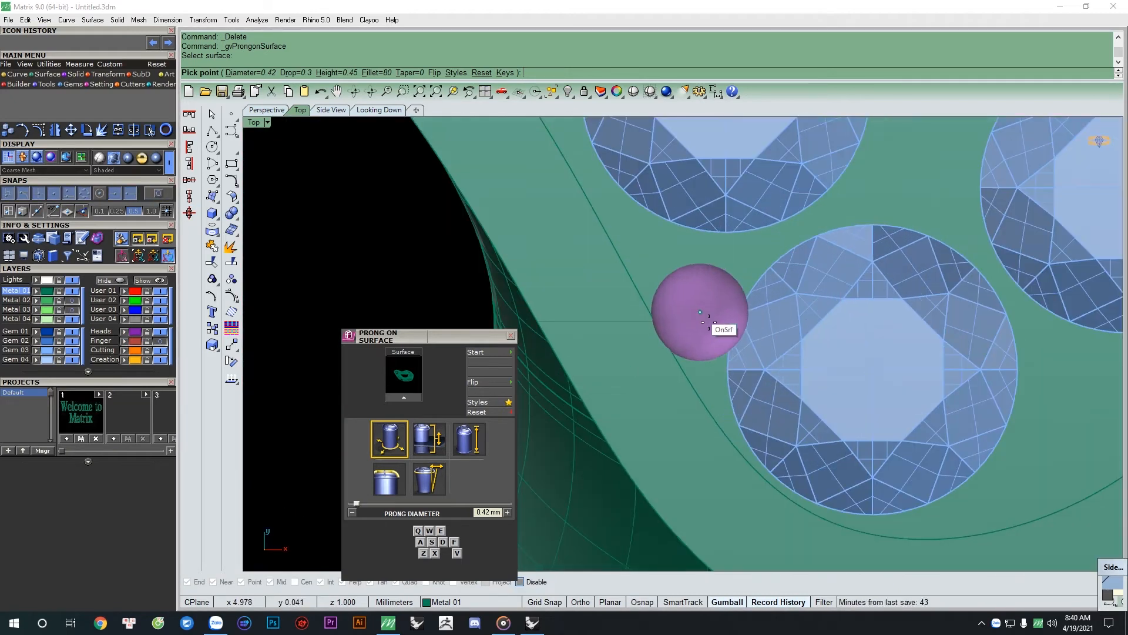
- Place three 0.42 mm prongs around the outer sides of the large gems at the face's rounded end
left_click(721, 274)
scroll(720, 274, "down", 8)
scroll(796, 323, "up", 8)
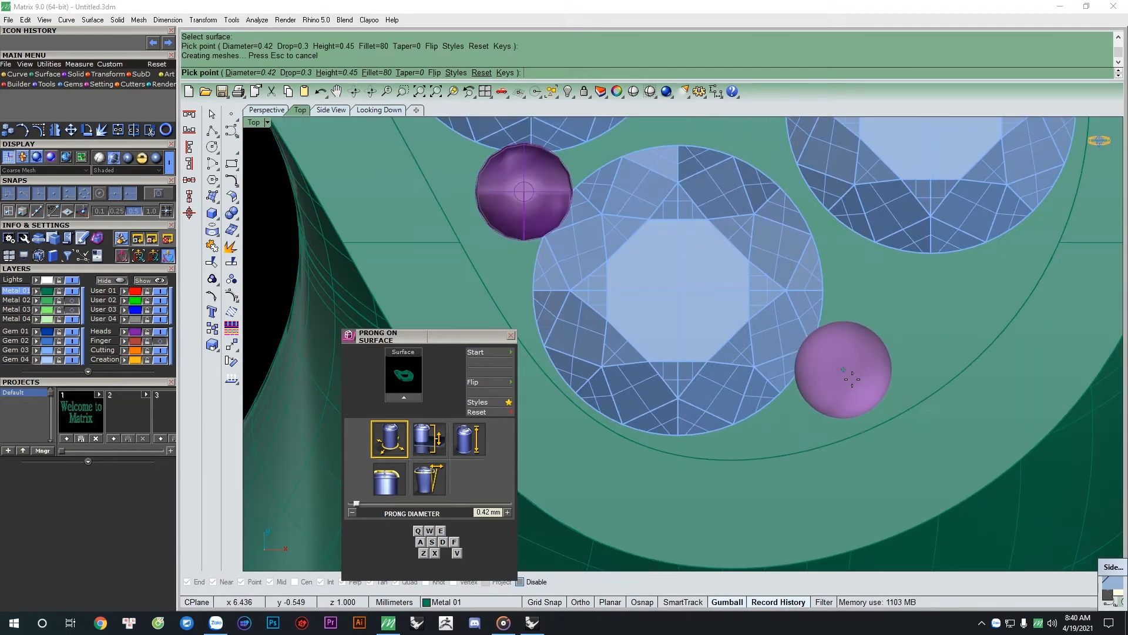
left_click(839, 406)
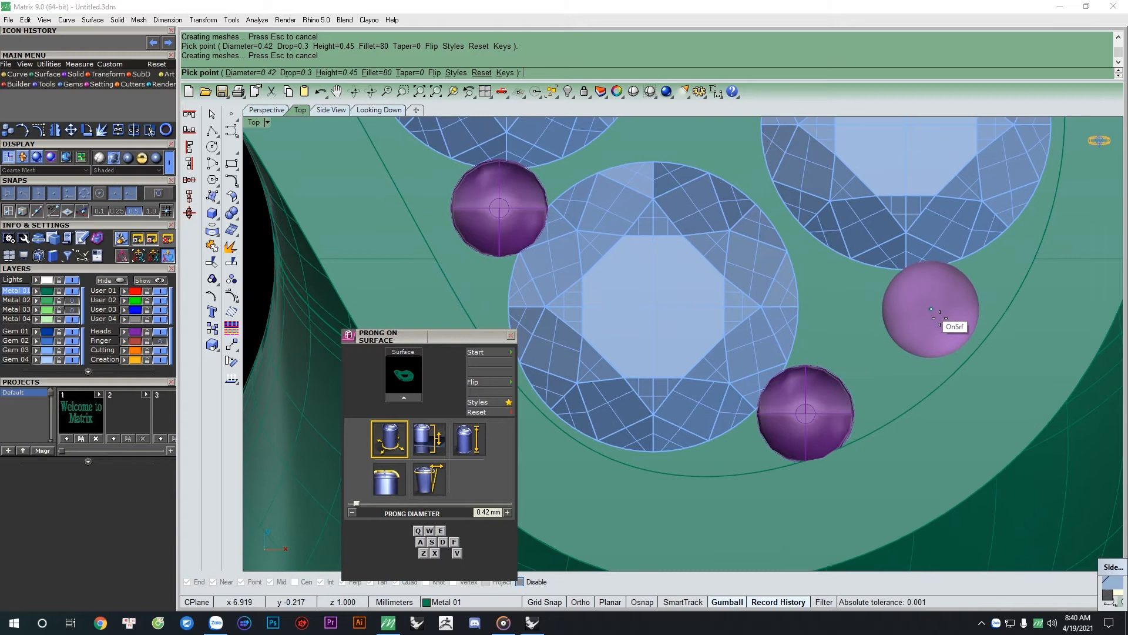
scroll(935, 302, "down", 5)
scroll(1019, 332, "up", 3)
scroll(970, 294, "up", 4)
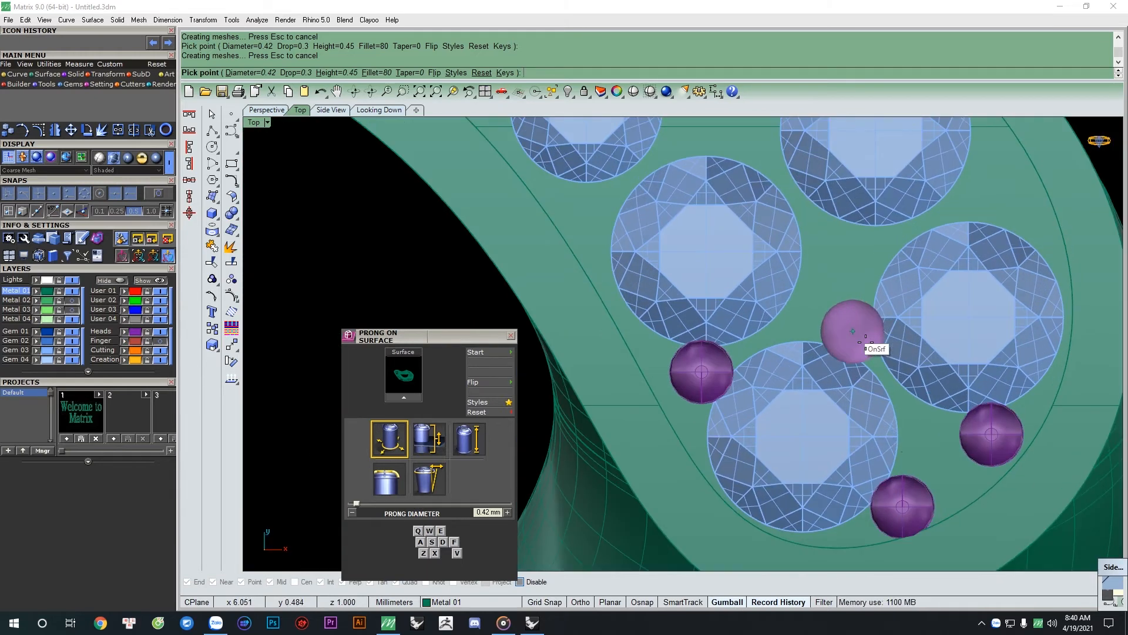
- Place prongs between the two end gems, along the outer edge of the large gems, and in their central gap
left_click(920, 421)
scroll(947, 376, "down", 3)
scroll(971, 332, "up", 3)
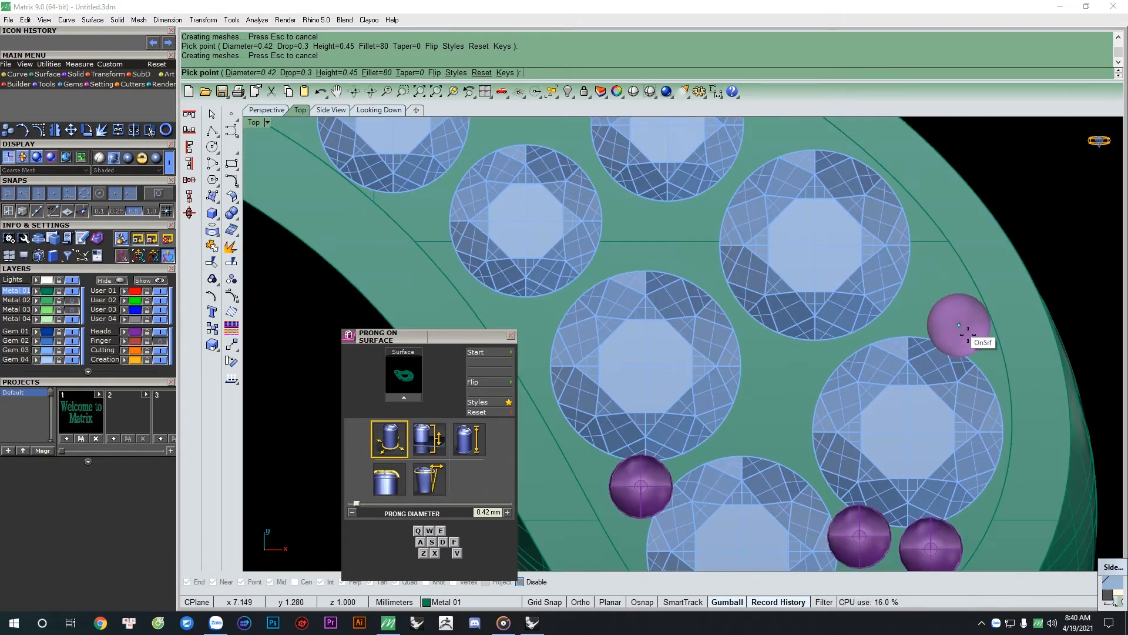
left_click(960, 325)
left_click(929, 270)
scroll(929, 270, "down", 3)
scroll(851, 339, "up", 4)
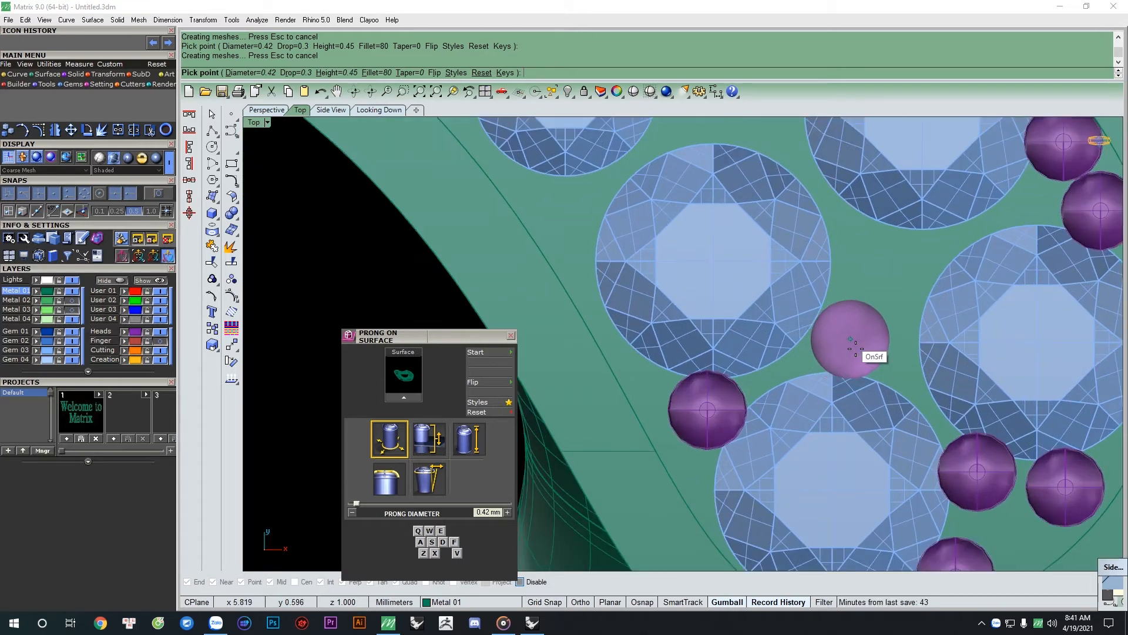
left_click(841, 342)
- Add a second prong in the central gap of the large gems, delete it and place it again clear of its neighbour
left_click(901, 296)
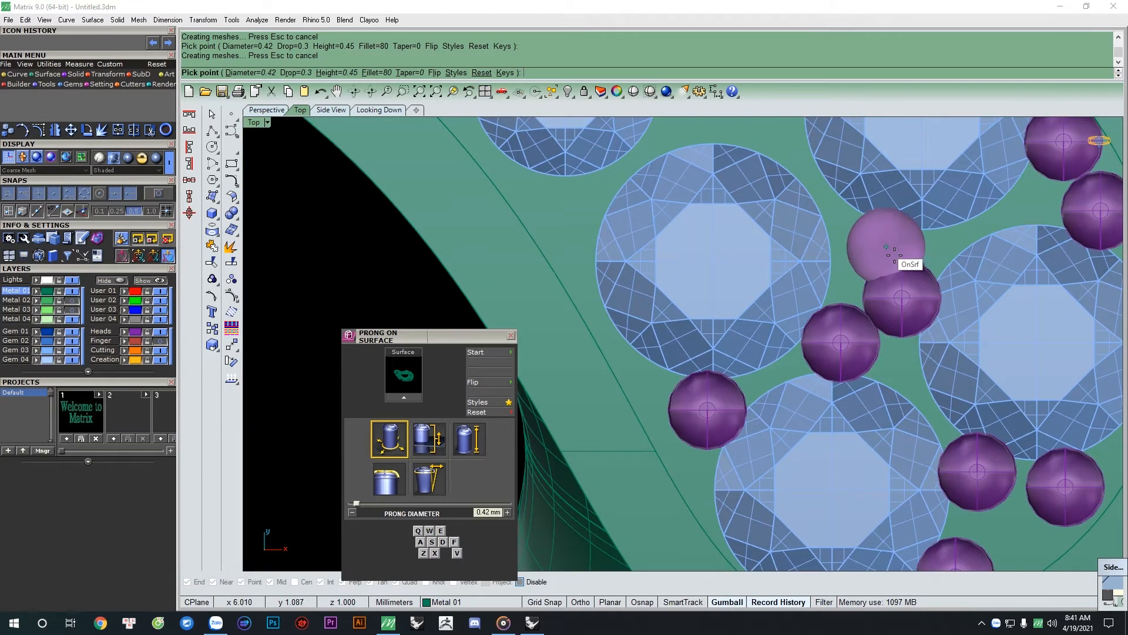
key("Escape")
scroll(875, 251, "down", 4)
left_click(903, 283)
key("Delete")
right_click(905, 283)
left_click(905, 283)
scroll(902, 277, "up", 2)
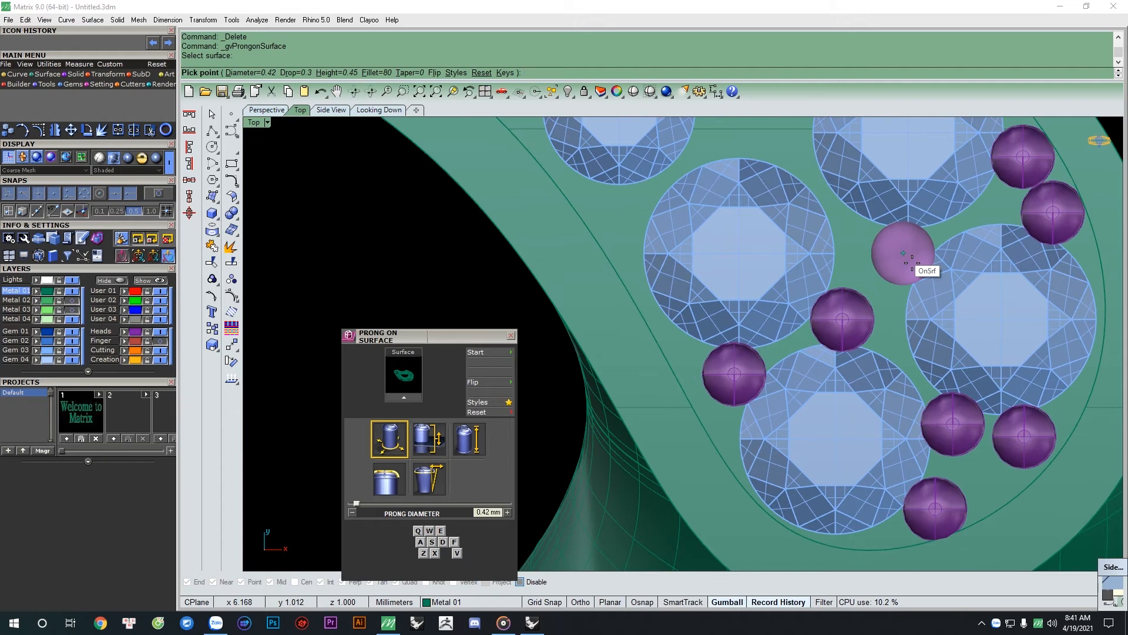
- Place prongs in the gap and along the inner edge where the large gems meet the small ones
scroll(904, 254, "down", 3)
scroll(887, 323, "up", 3)
left_click(932, 314)
scroll(917, 317, "down", 3)
scroll(876, 330, "up", 3)
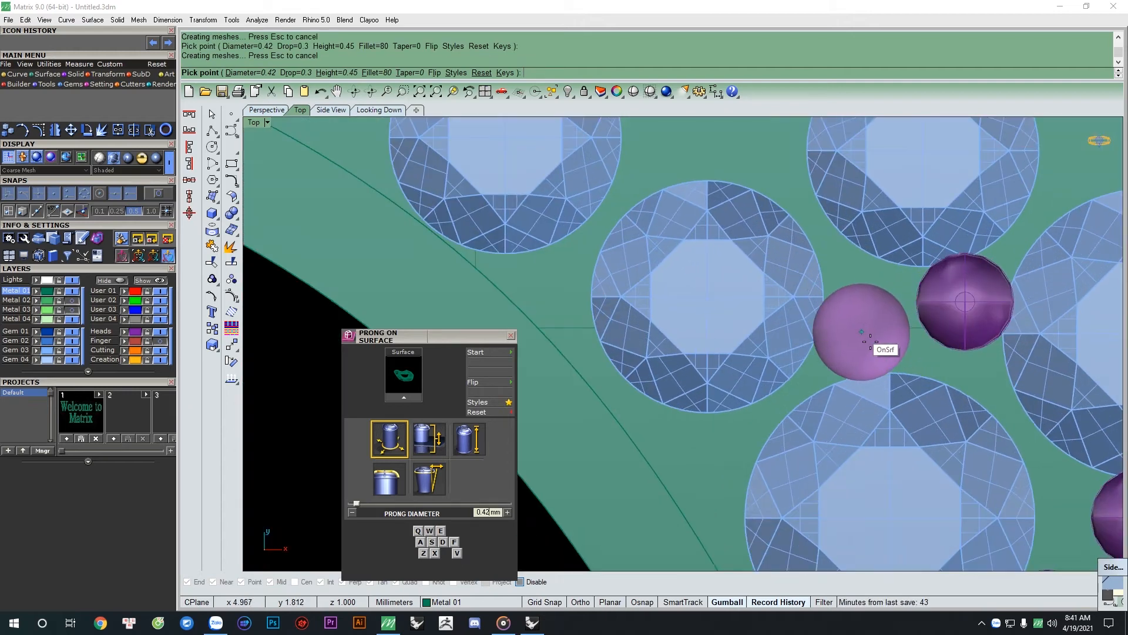
left_click(875, 325)
scroll(852, 341, "down", 3)
left_click(839, 358)
- Place prongs at the outer edge and in the central gap of the first two pairs of small gems
scroll(846, 352, "down", 3)
scroll(918, 291, "up", 3)
scroll(918, 291, "down", 3)
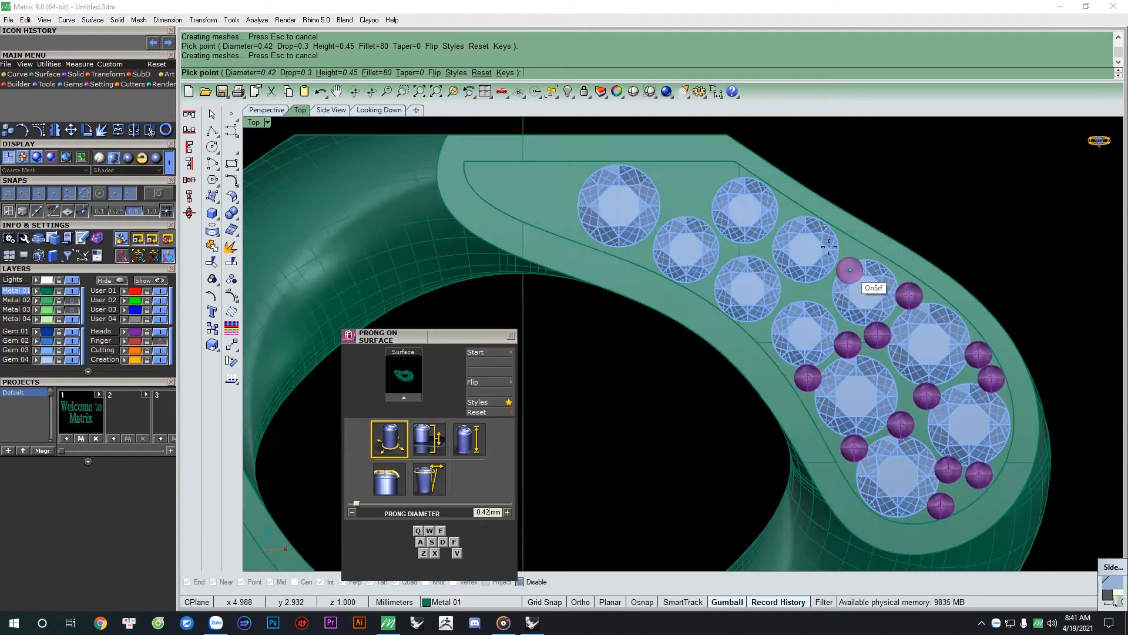
scroll(879, 271, "up", 3)
scroll(880, 270, "down", 3)
scroll(896, 290, "up", 3)
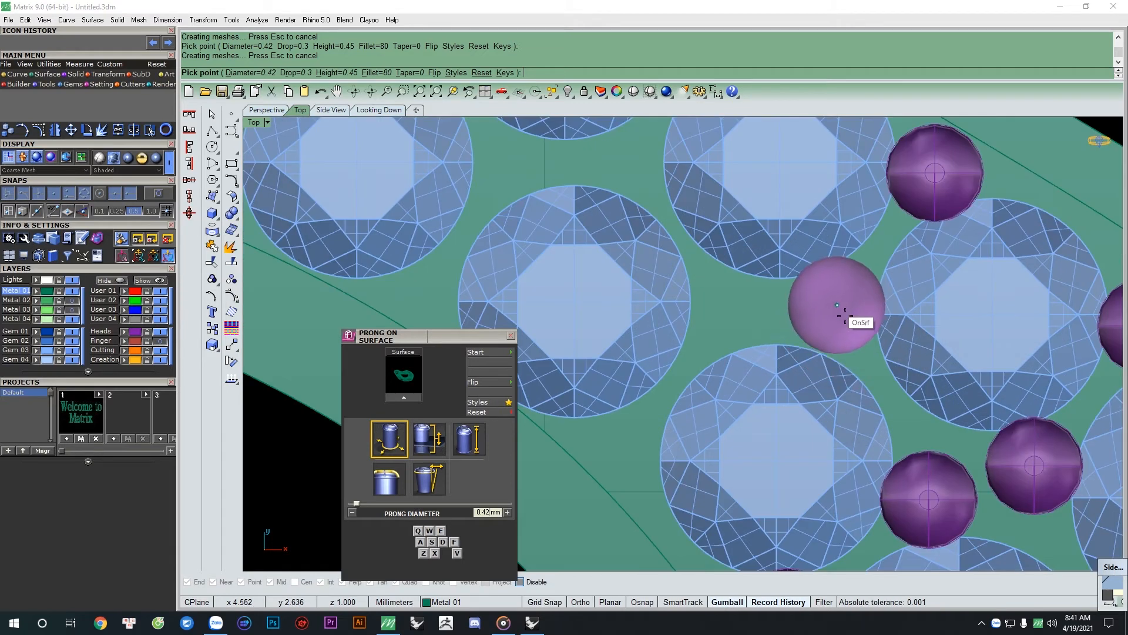
scroll(747, 327, "down", 3)
scroll(749, 353, "up", 4)
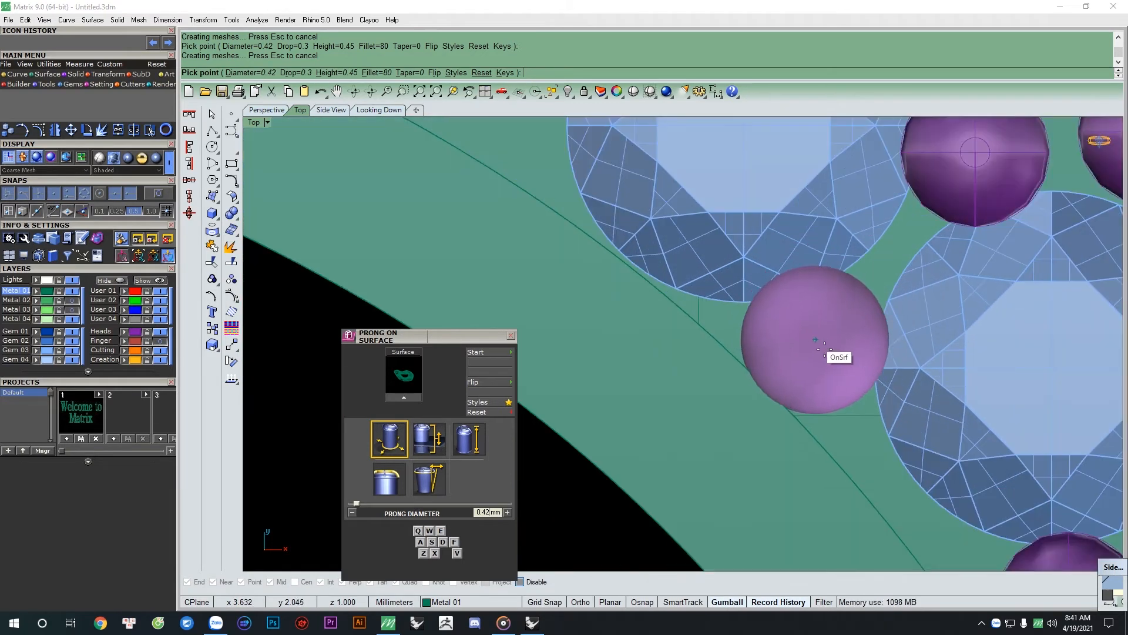
- Place prongs at the inner edge, outer edge and central gap of the third pair of small gems, and end prong placement
scroll(838, 351, "down", 3)
scroll(811, 247, "up", 4)
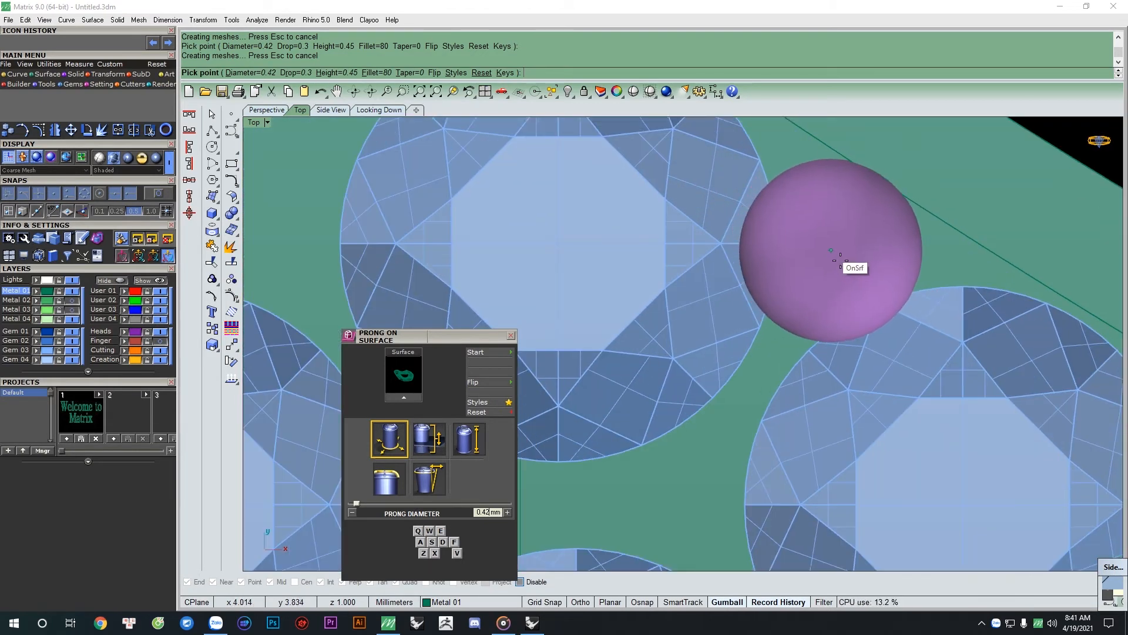
scroll(838, 263, "down", 3)
scroll(979, 290, "up", 4)
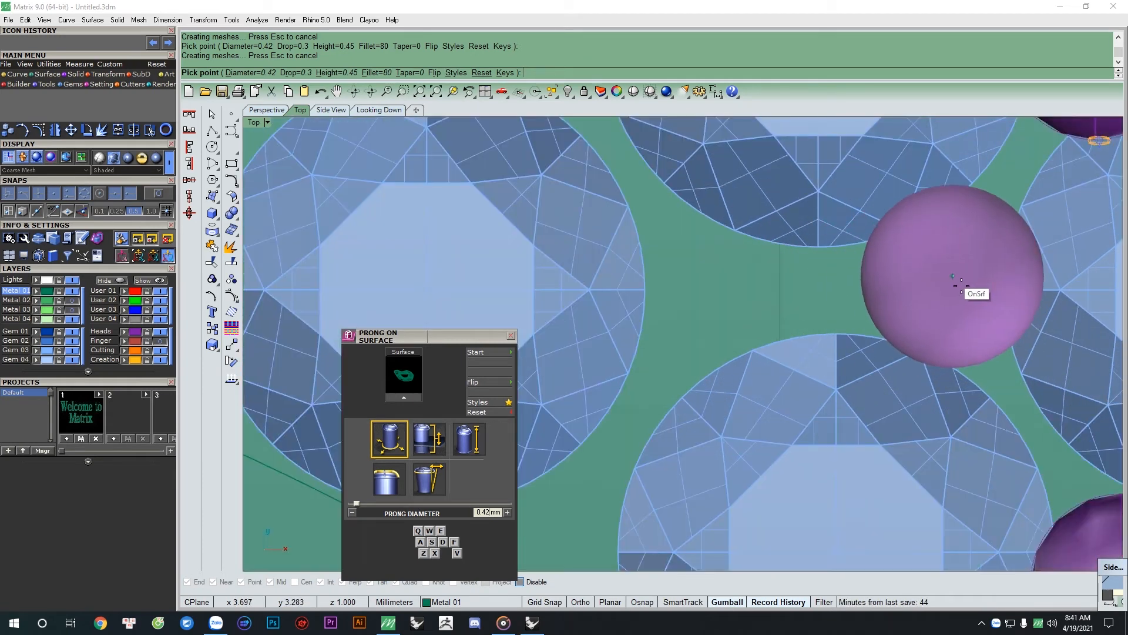
scroll(951, 280, "down", 2)
left_click(951, 280)
scroll(951, 280, "down", 5)
scroll(894, 288, "up", 9)
scroll(887, 264, "down", 9)
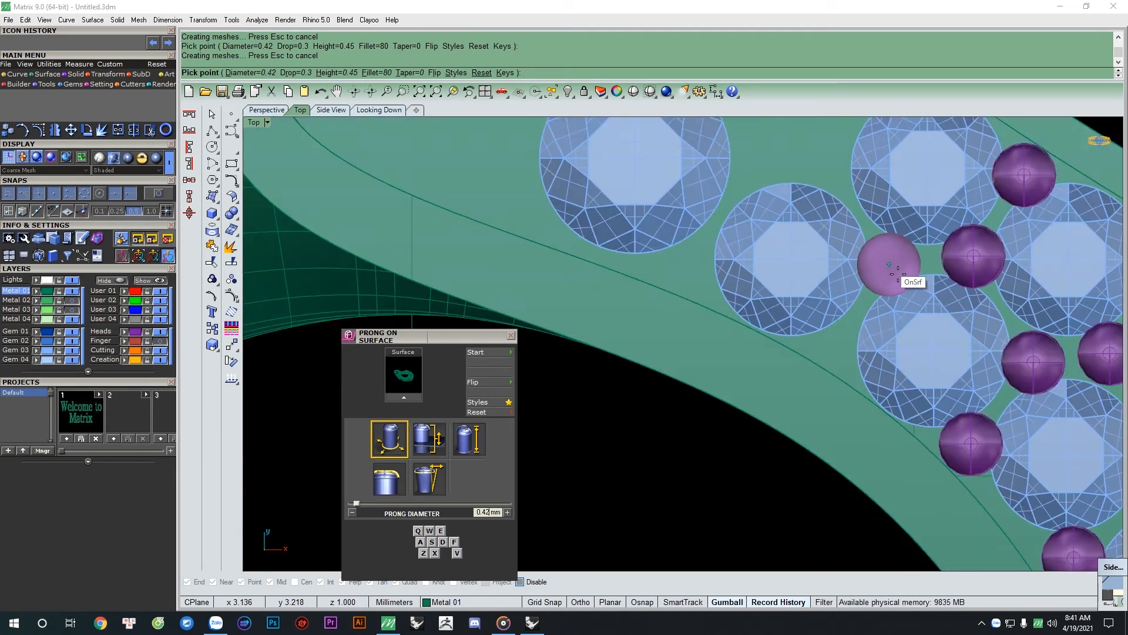
scroll(906, 259, "up", 2)
right_click_drag(1029, 164, 929, 275)
right_click(930, 275)
- Undo the trial move beside the third pair of small gems and readjust a prong and neighbouring gem there
left_click_drag(851, 270, 787, 216)
key("ctrl+z")
scroll(959, 215, "down", 6)
scroll(926, 302, "up", 10)
left_click(860, 241)
scroll(859, 252, "down", 6)
left_click(992, 219)
scroll(987, 218, "up", 4)
left_click(788, 220)
left_click(1021, 147)
scroll(999, 158, "down", 5)
scroll(871, 261, "up", 7)
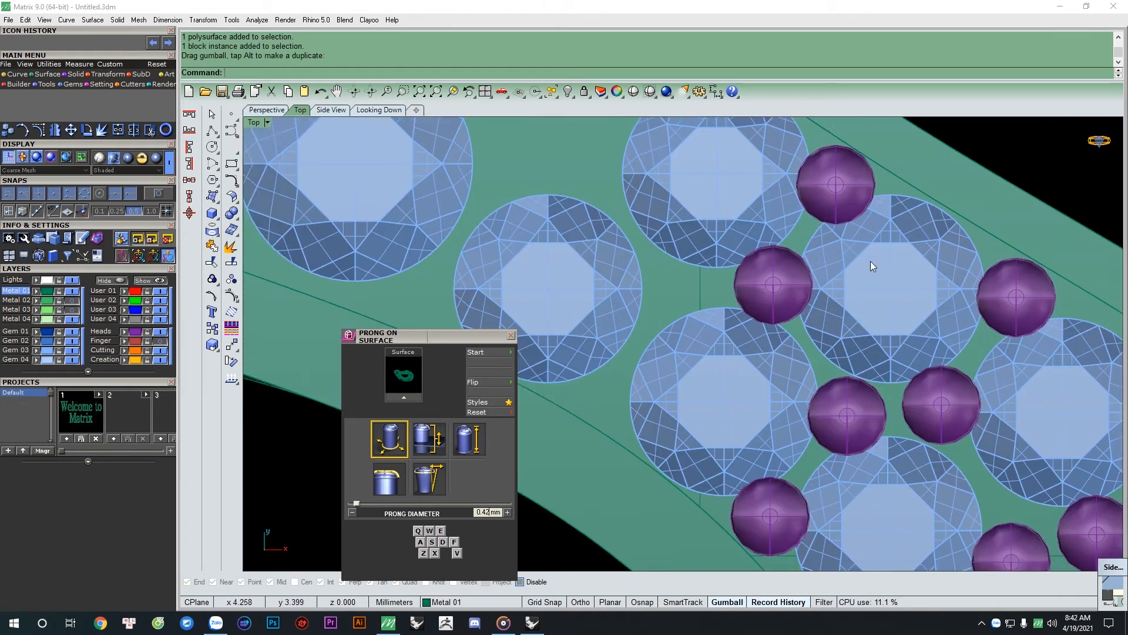
- Nudge the outer small gem slightly to even out its clearance from the surrounding prongs
right_click_drag(870, 261, 810, 262)
left_click(862, 256)
left_click_drag(862, 255, 864, 253)
left_click(1010, 179)
scroll(1011, 179, "down", 3)
scroll(780, 326, "up", 4)
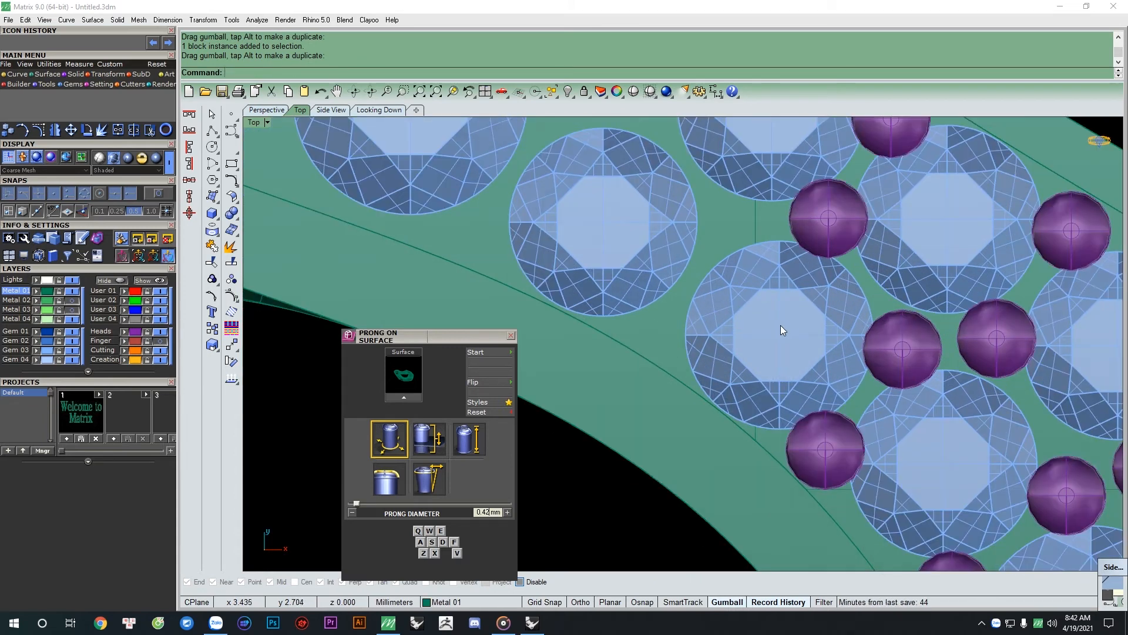
scroll(781, 325, "down", 2)
scroll(840, 221, "up", 3)
- Copy a central prong into the next central gap of the small gems and onto the inner edge beside it
left_click(840, 219)
scroll(846, 206, "down", 3)
scroll(846, 293, "up", 3)
left_click_drag(874, 267, 769, 289)
right_click_drag(769, 289, 900, 227)
left_click_drag(900, 225, 840, 320, "alt")
scroll(852, 330, "down", 6)
scroll(852, 322, "up", 2)
- Copy prongs around the last small gems and the end large gem, and add two prongs in the tapered tip
left_click_drag(855, 363, 736, 298, "alt")
scroll(736, 298, "down", 4)
scroll(736, 298, "up", 2)
right_click_drag(736, 299, 737, 336)
left_click_drag(738, 339, 539, 285, "alt")
scroll(819, 294, "up", 2)
scroll(846, 188, "down", 4)
scroll(879, 177, "up", 2)
scroll(482, 267, "down", 2)
right_click_drag(482, 267, 758, 262)
left_click_drag(815, 270, 763, 216, "alt")
left_click_drag(762, 217, 678, 198, "alt")
- Group the gems and the prongs, and assign all prongs to the Metal 01 layer
left_click(726, 244, "shift")
key("F6")
left_click_drag(691, 244, 690, 253)
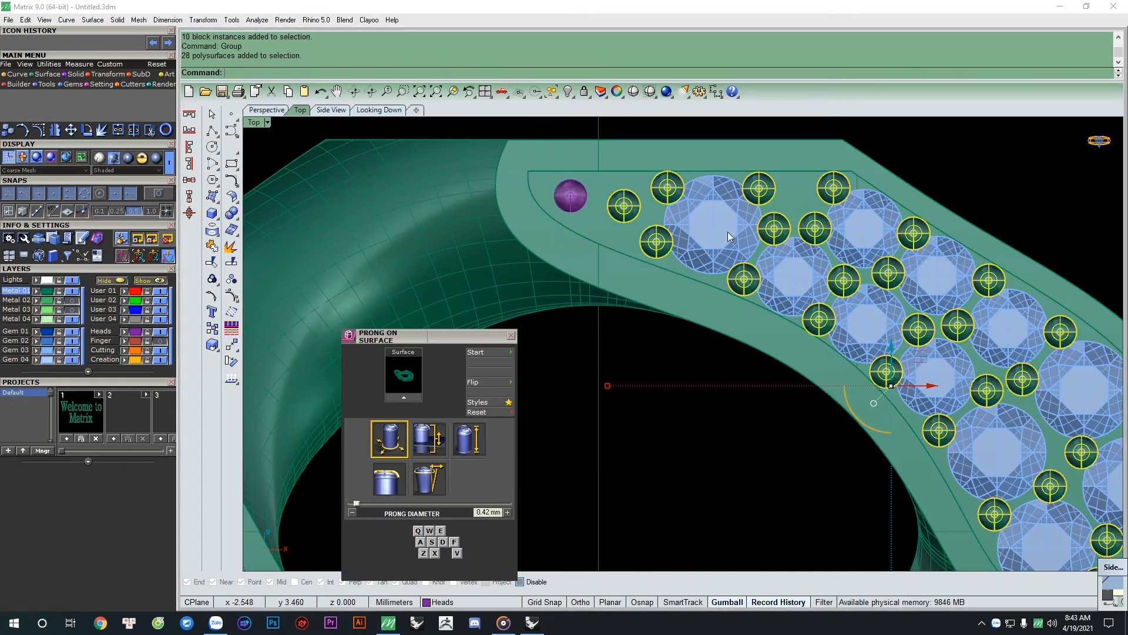
left_click(926, 191)
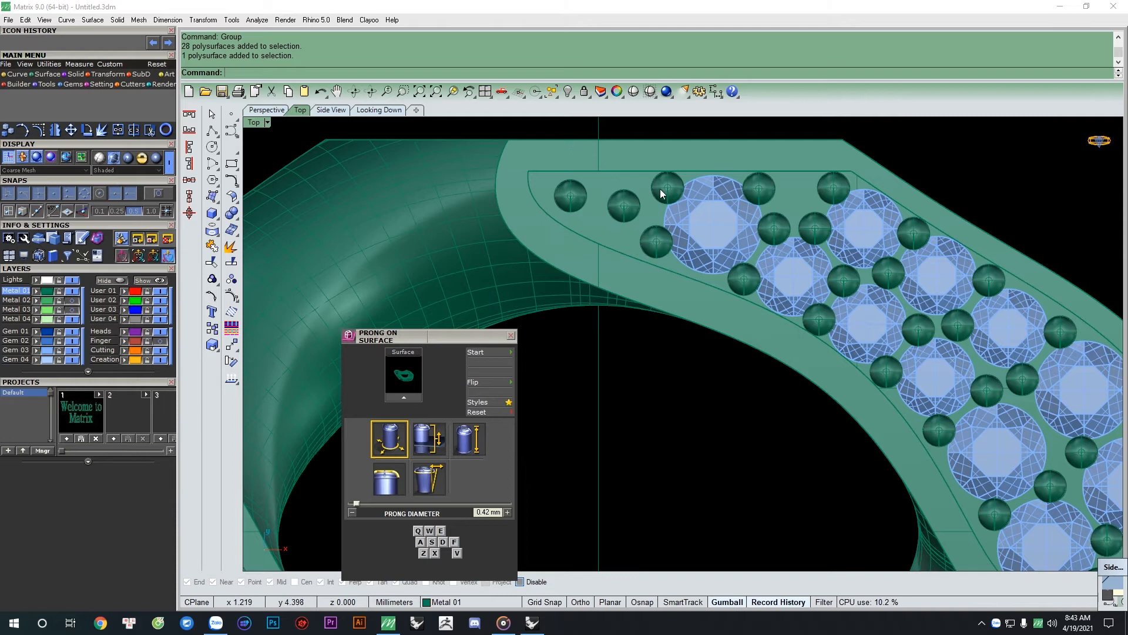
- Rotate a copy of all prongs and gems 180 degrees about the origin onto the opposite flat face
left_click(594, 193)
left_click(626, 207)
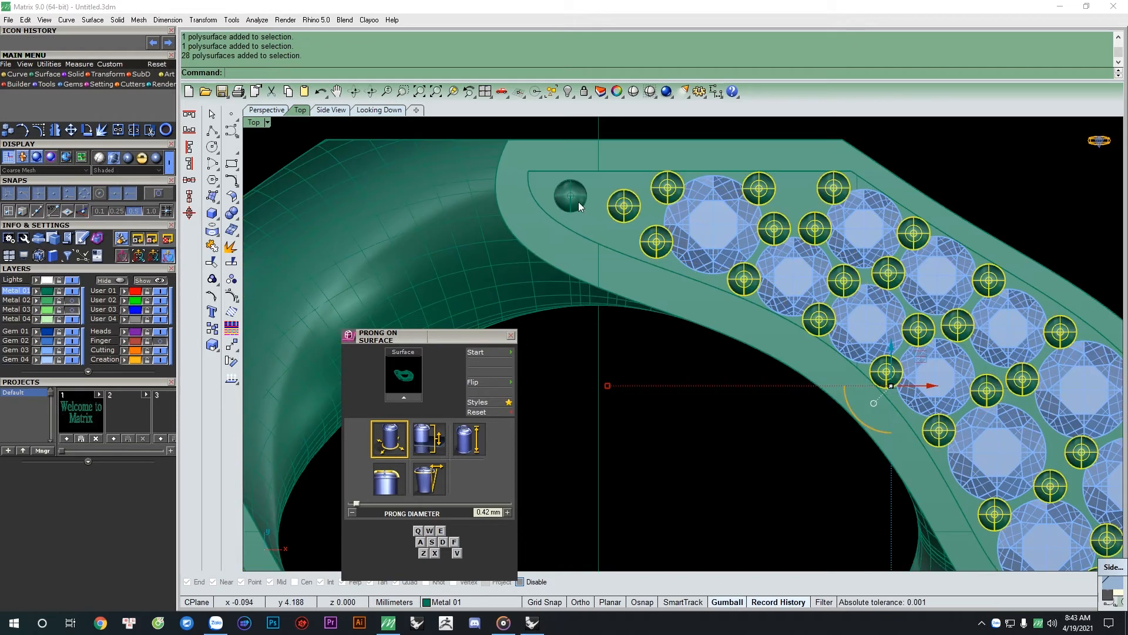
left_click(720, 216, "shift")
scroll(732, 223, "down", 3)
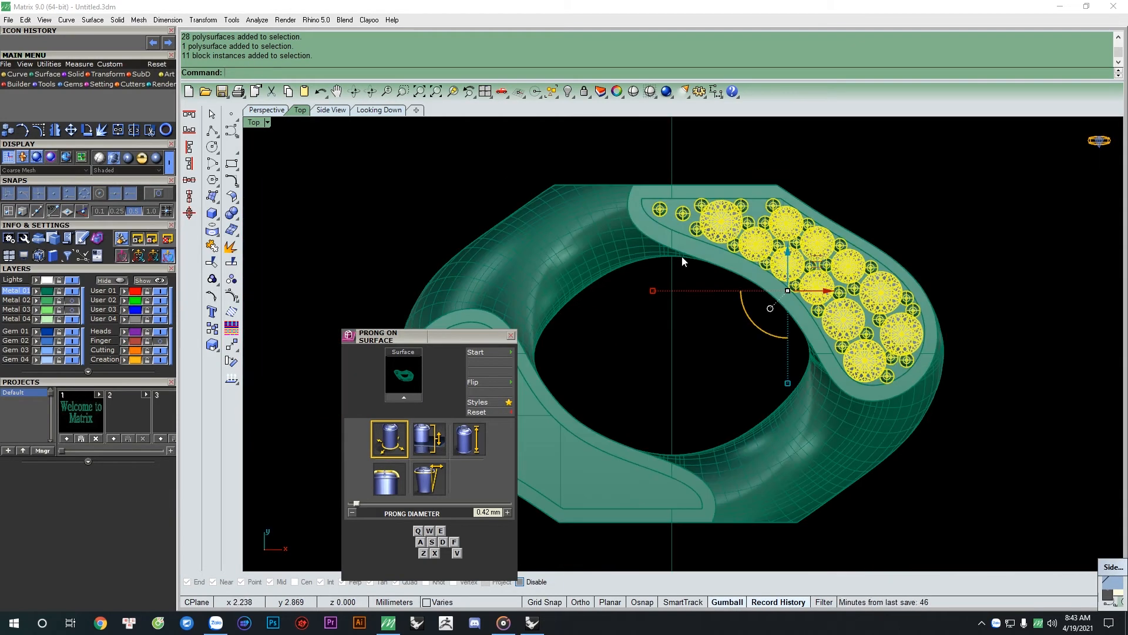
scroll(730, 291, "down", 3)
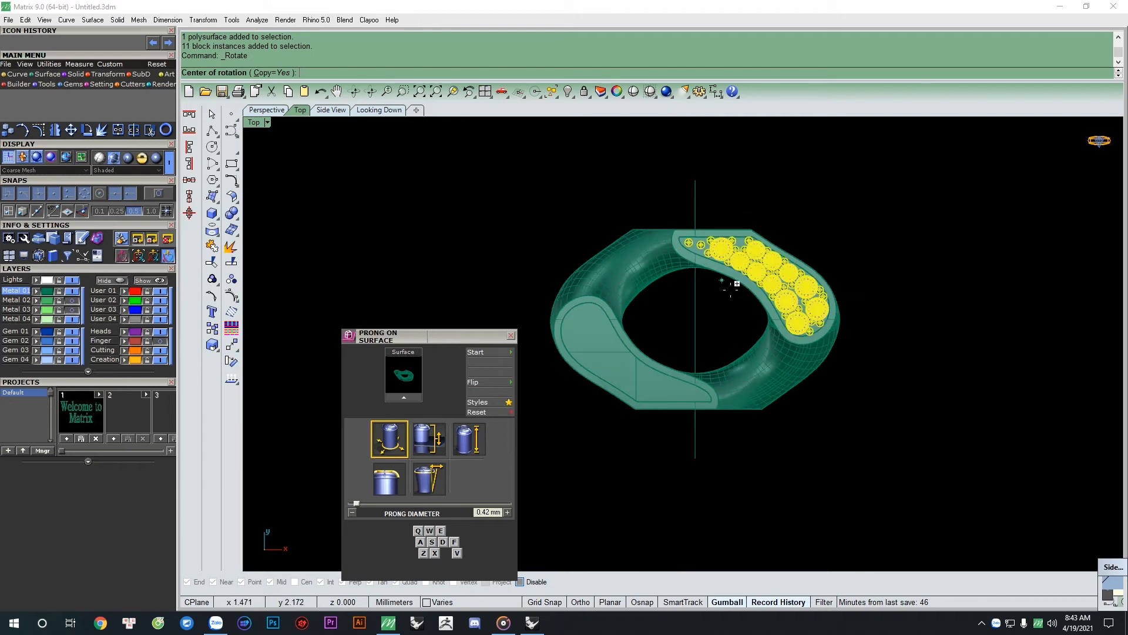
key("Return")
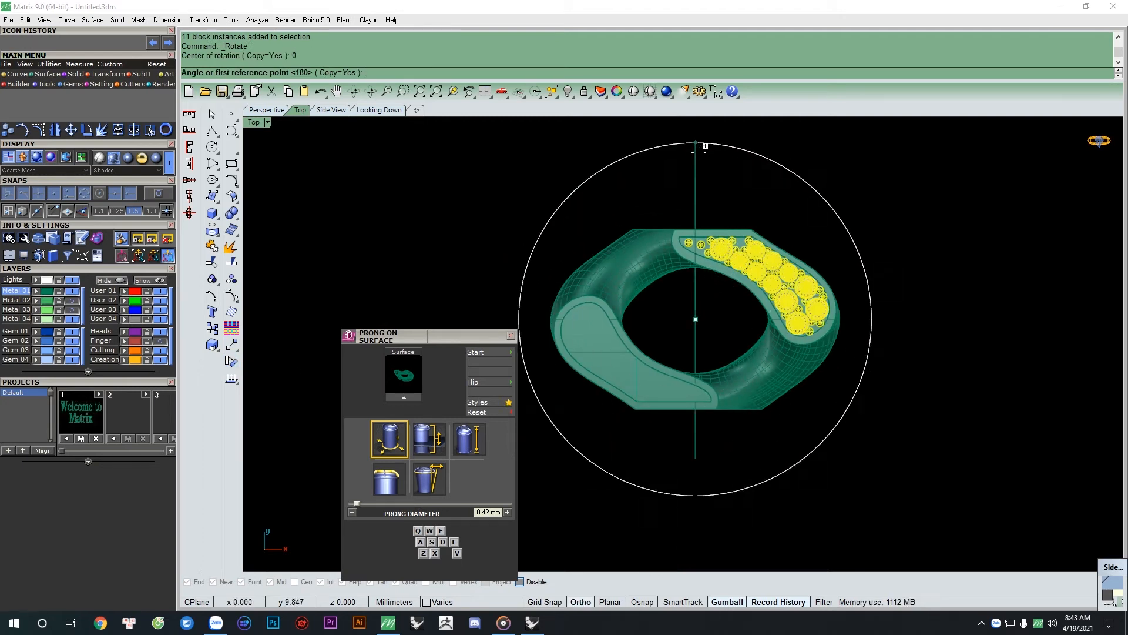
left_click(699, 143, "shift")
key("Return")
left_click(962, 259)
- Preview the gem-set ring in shaded mode from perspective and top views
key("F4")
right_click_drag(770, 425, 765, 411)
type("Q")
key("Return")
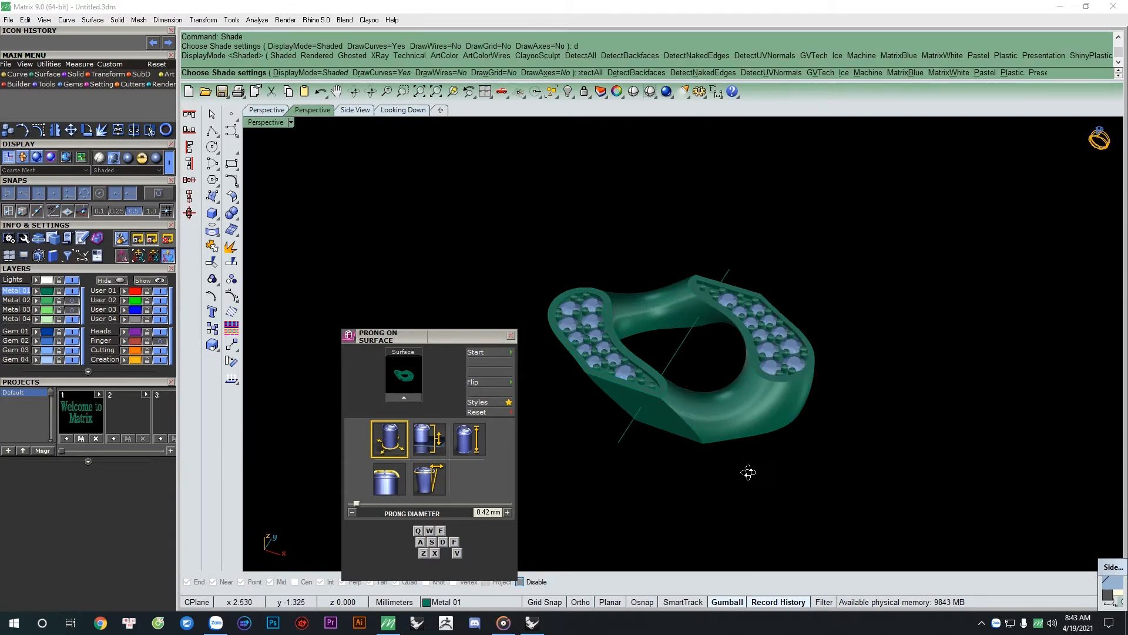
scroll(843, 393, "down", 3)
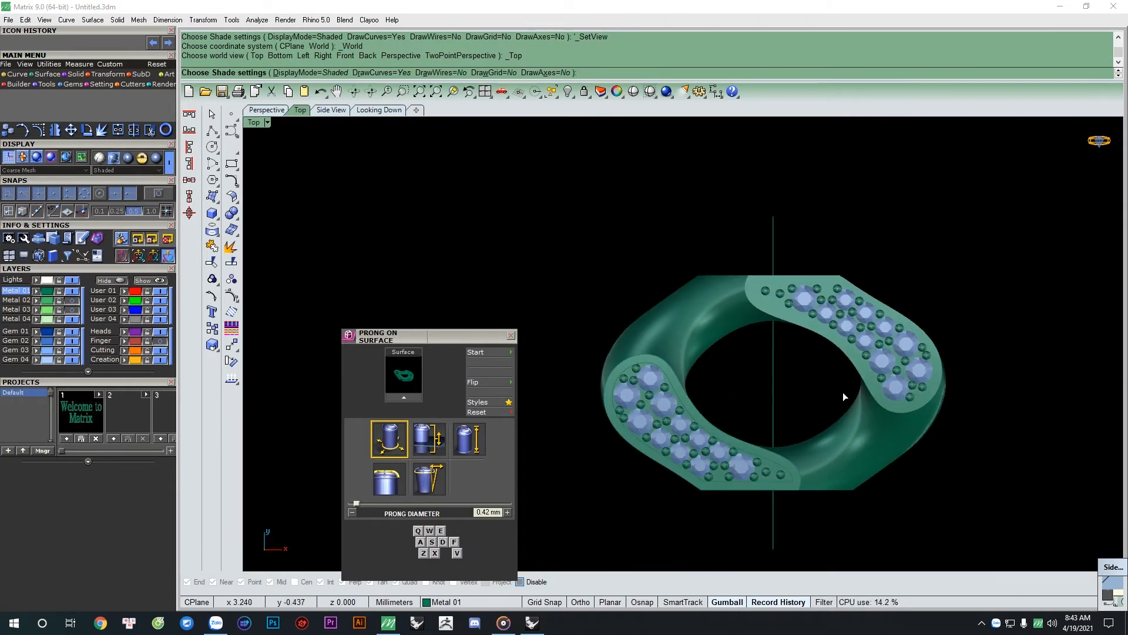
key("Escape")
- Extrude the vertical centre line into a cutting plane through the middle of the ring
left_click(878, 310)
key("F2")
type("e")
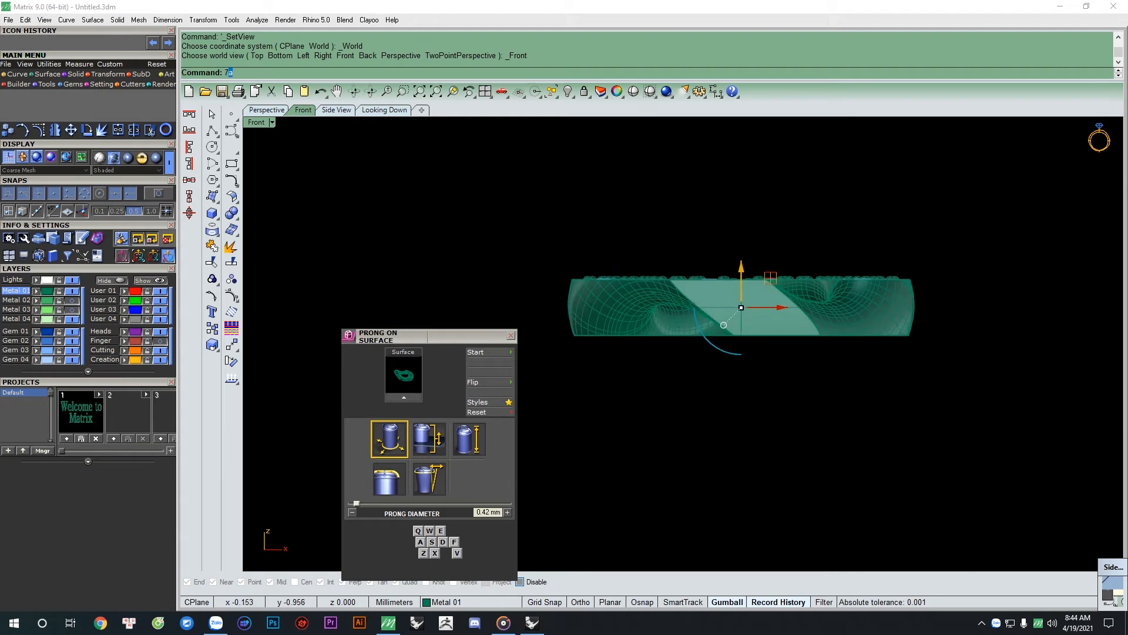
key("Return")
left_click(741, 440)
key("F4")
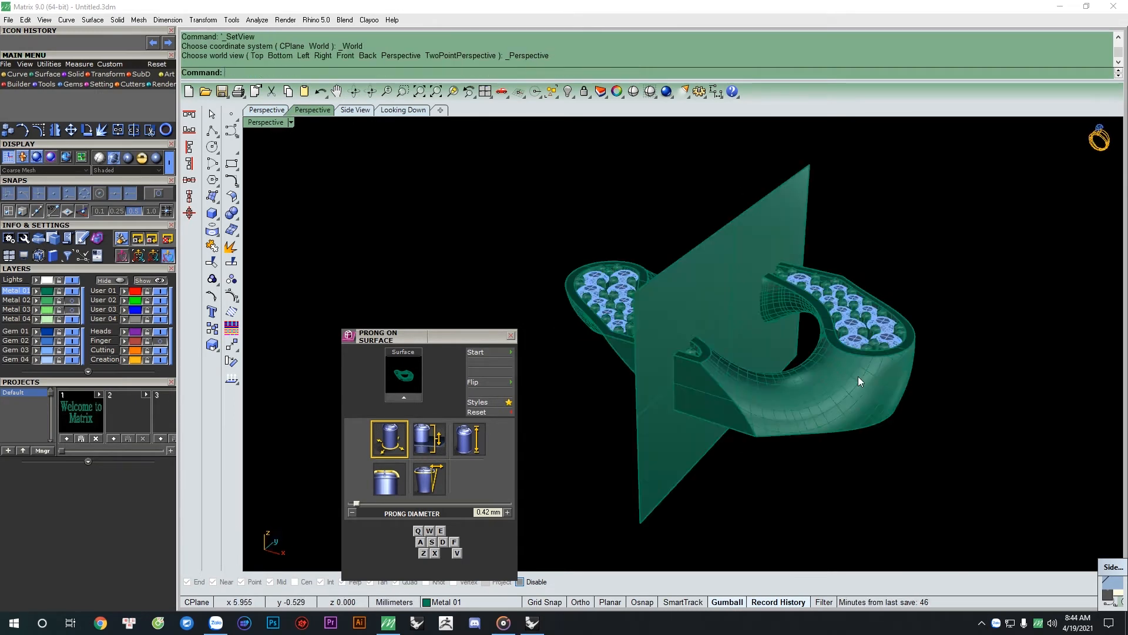
- Inspect the underside and inner surface of the ring for prongs poking through the metal
right_click_drag(794, 380, 787, 196)
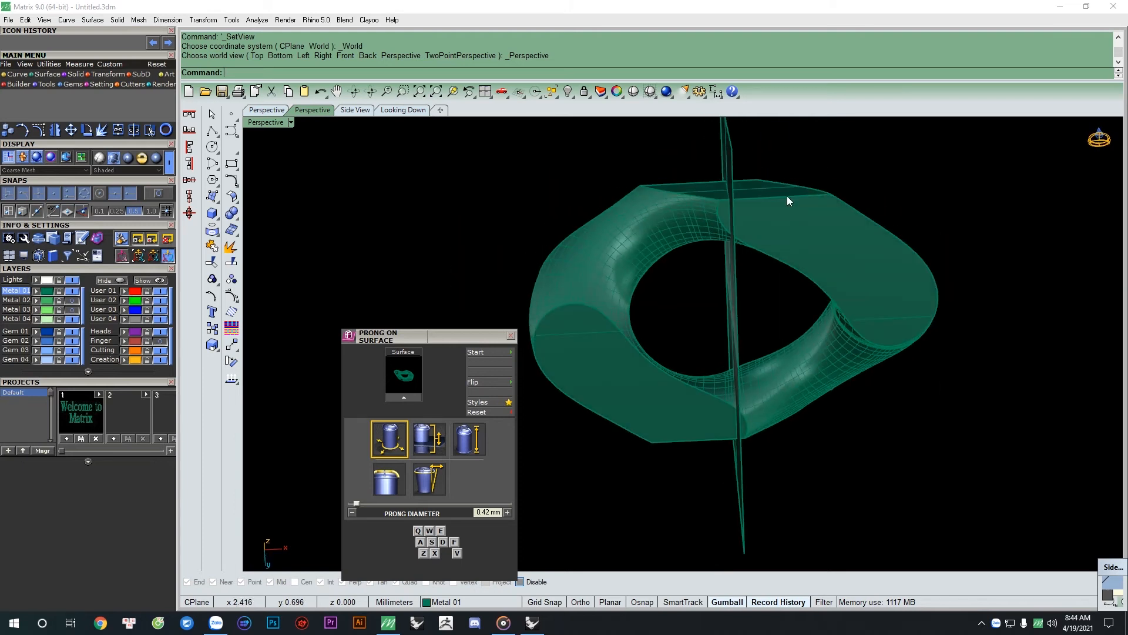
scroll(787, 195, "up", 6)
scroll(643, 181, "up", 3)
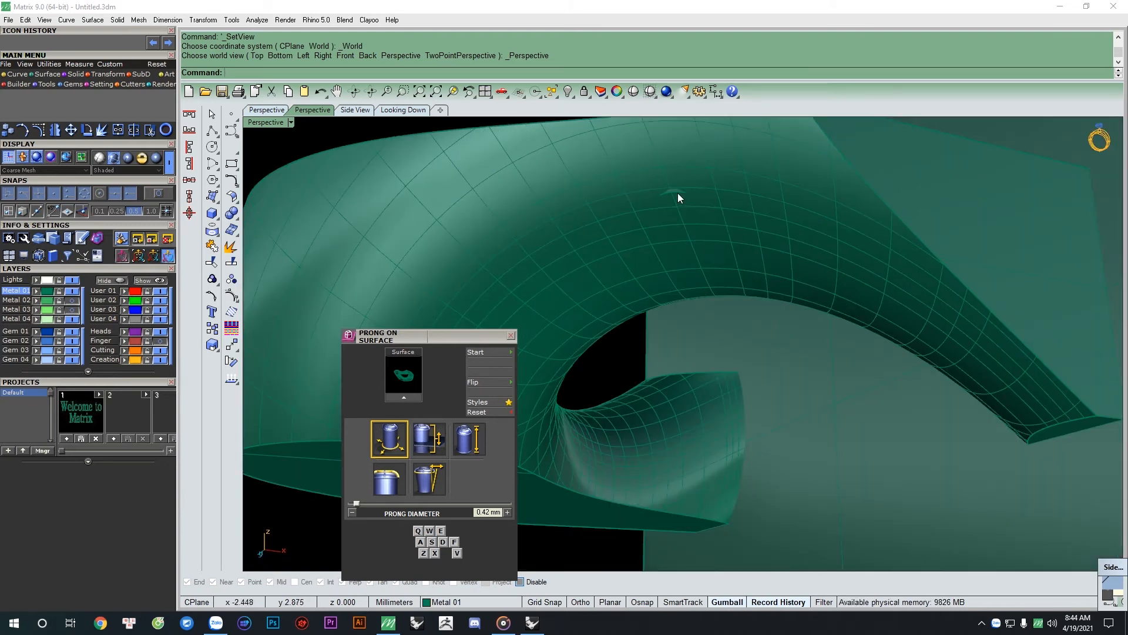
left_click(678, 193)
scroll(677, 196, "down", 4)
scroll(824, 167, "down", 3)
left_click(988, 201)
scroll(697, 193, "up", 6)
scroll(760, 287, "down", 4)
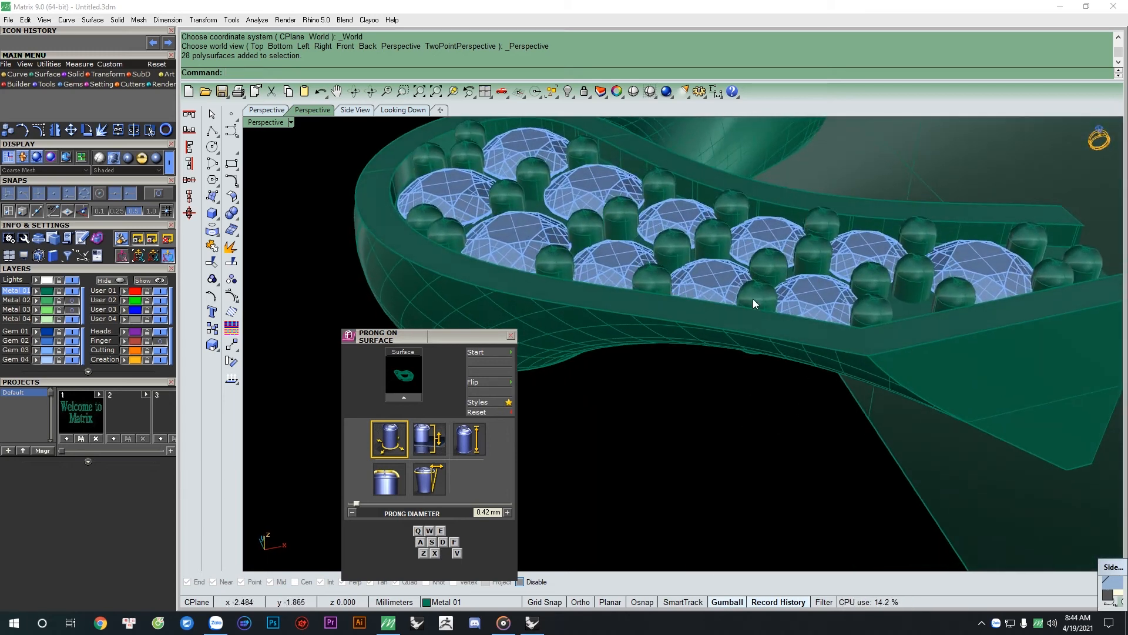
- Check the depth of the gems from the front and preview the ring in shaded mode
left_click(753, 299)
scroll(829, 213, "up", 4)
right_click_drag(829, 212, 762, 200)
key("F2")
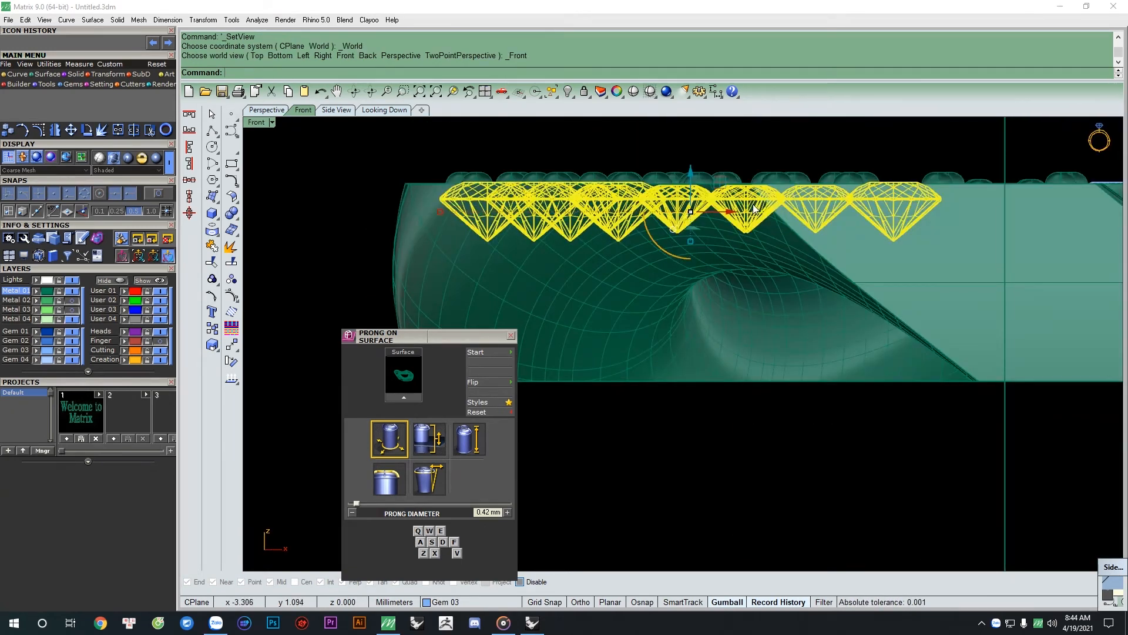
scroll(754, 208, "down", 4)
key("F4")
left_click(1048, 361)
scroll(947, 327, "down", 4)
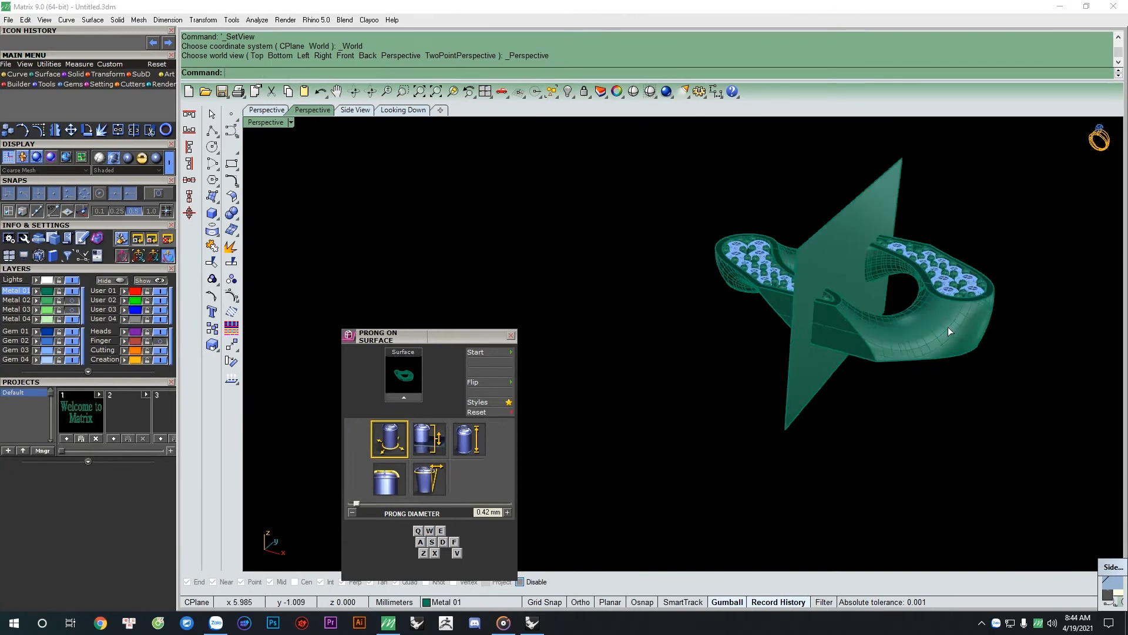
right_click_drag(948, 327, 858, 393)
key("F1")
key("F4")
right_click_drag(772, 365, 881, 405)
key("space")
key("Escape")
right_click_drag(973, 364, 922, 390)
- Try splitting the ring body with the cutting plane using BooleanSplit, and undo the split
left_click(867, 381)
right_click_drag(859, 376, 762, 308)
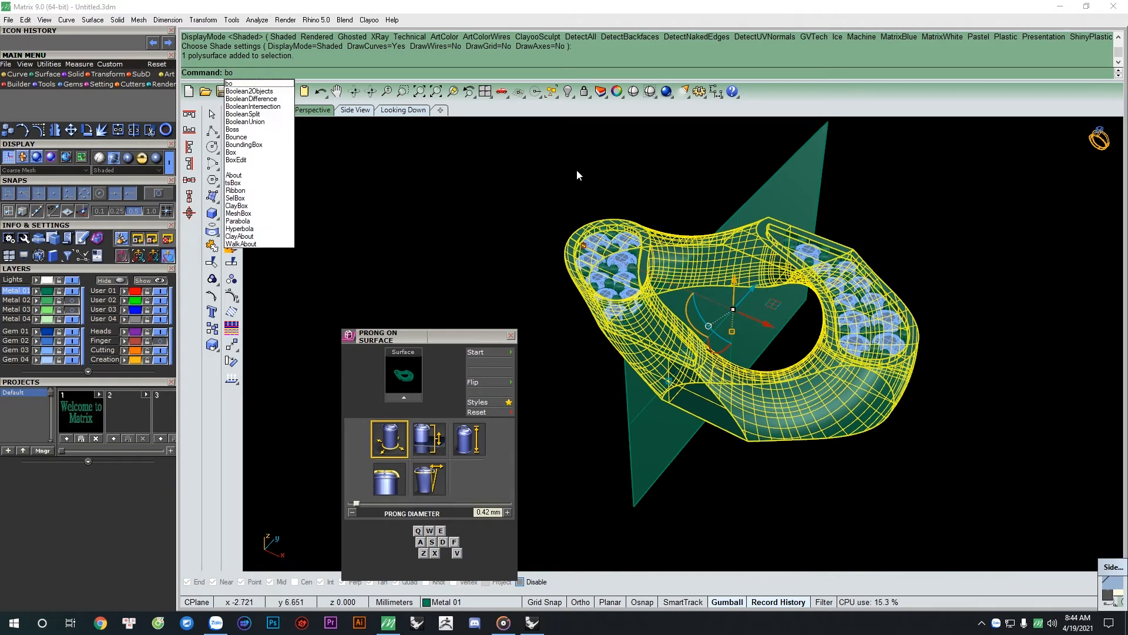
left_click(264, 115)
left_click(755, 241)
key("Return")
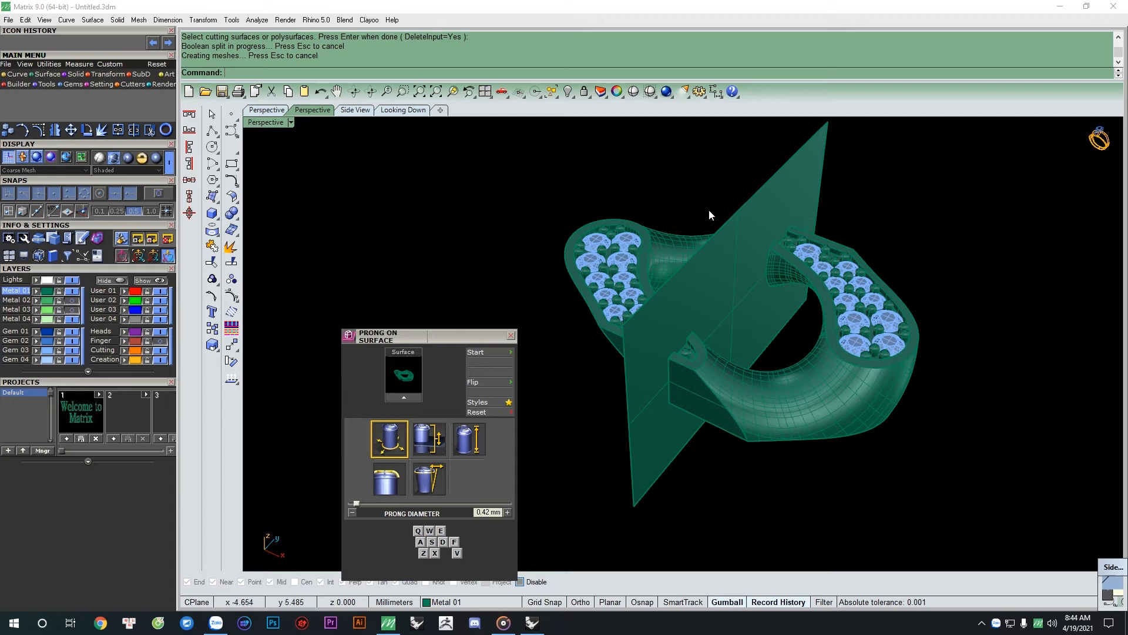
left_click(757, 230)
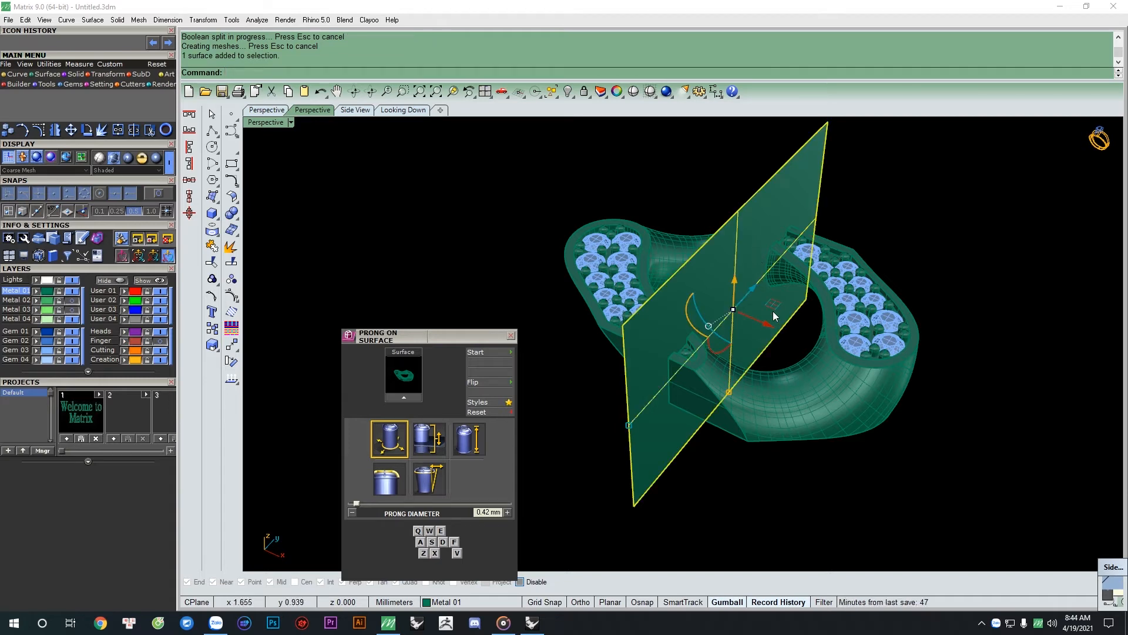
key("ctrl+z")
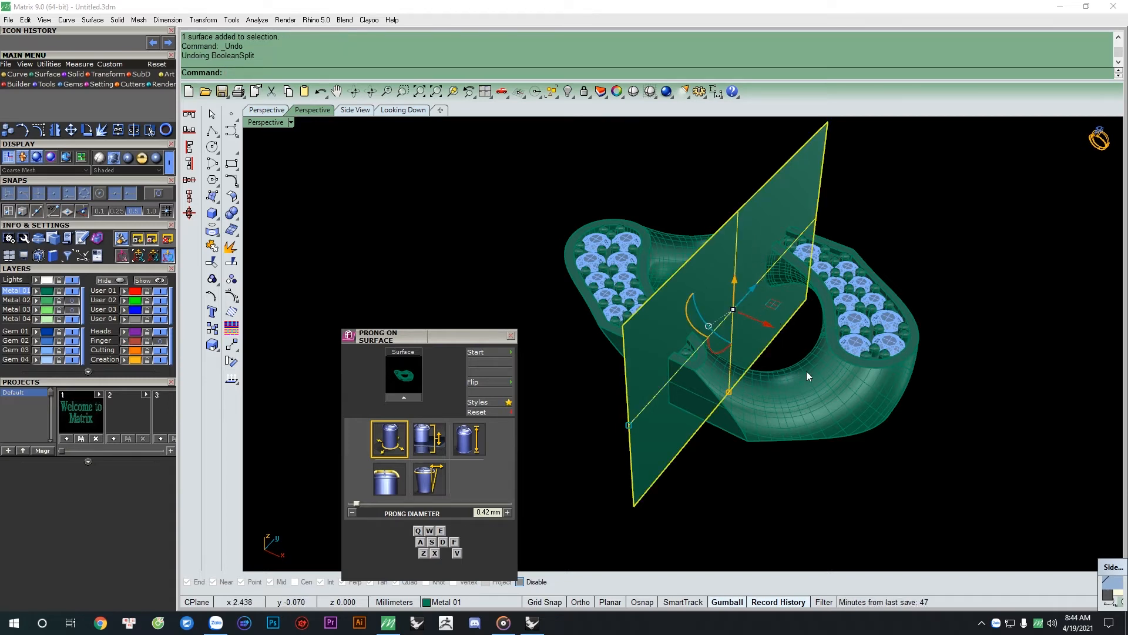
- Copy the ring body and paste the duplicate in place
left_click(810, 400)
key("ctrl+c")
key("ctrl+v")
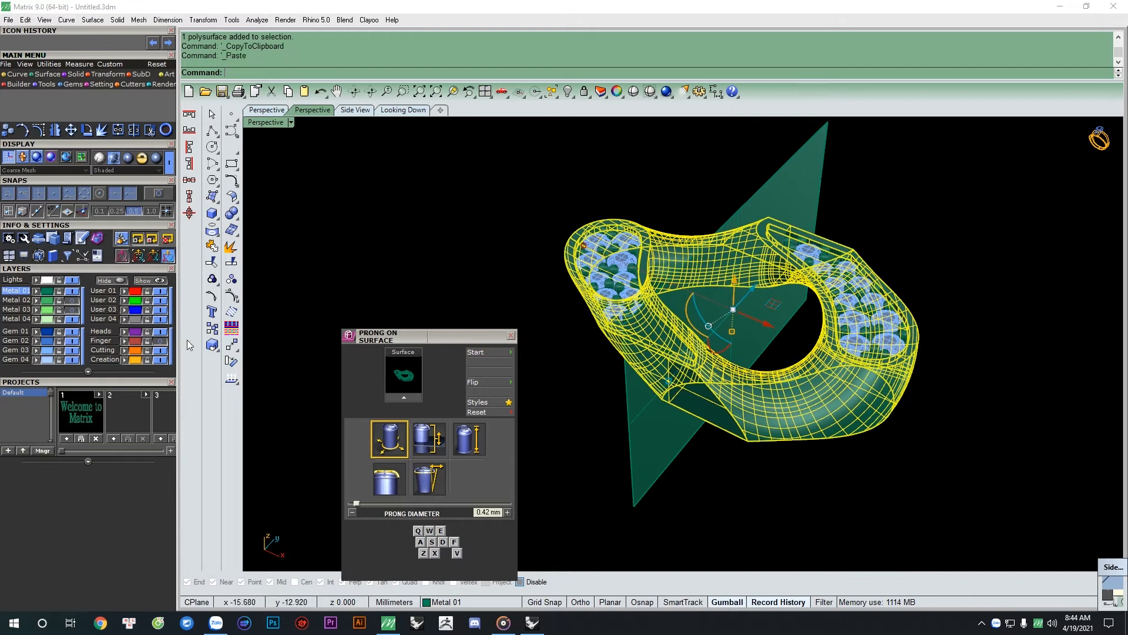
key("Escape")
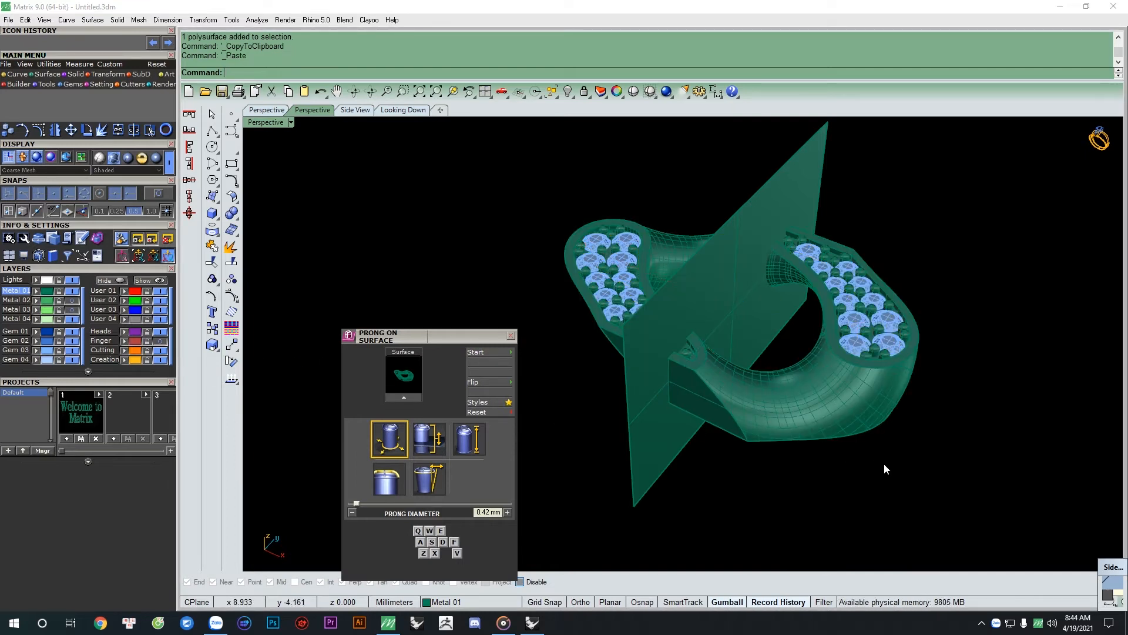
- Split the ring body in half along the cutting plane with BooleanSplit
left_click(755, 402)
type("bo")
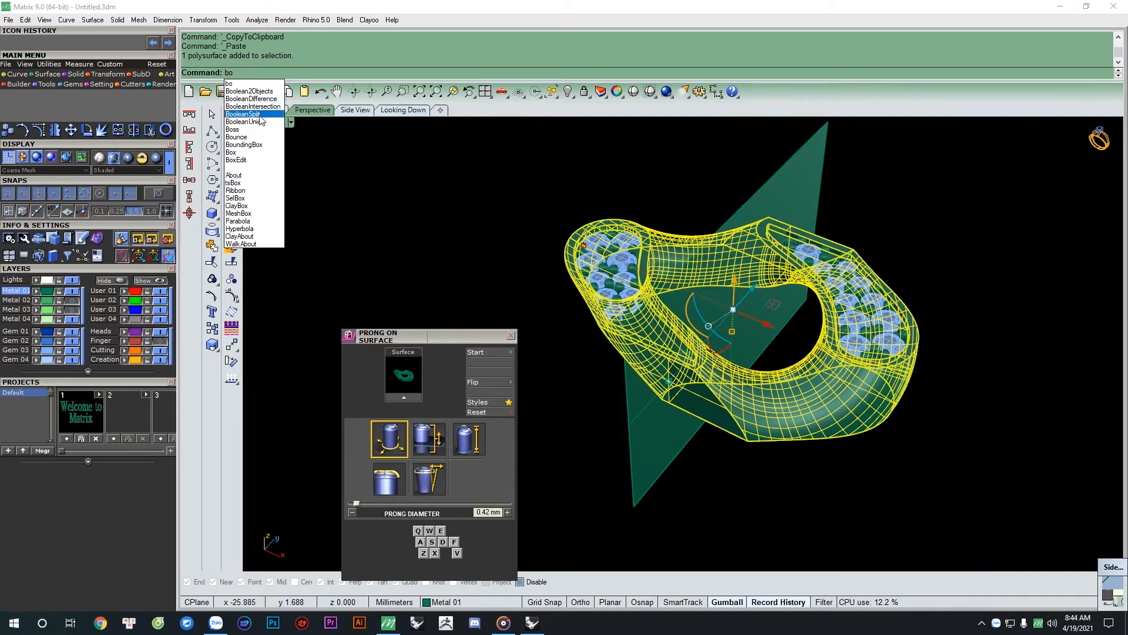
left_click(254, 114)
left_click(751, 305)
key("Return")
- Delete the cutting plane and the centre line, and undo both deletions
left_click(724, 296)
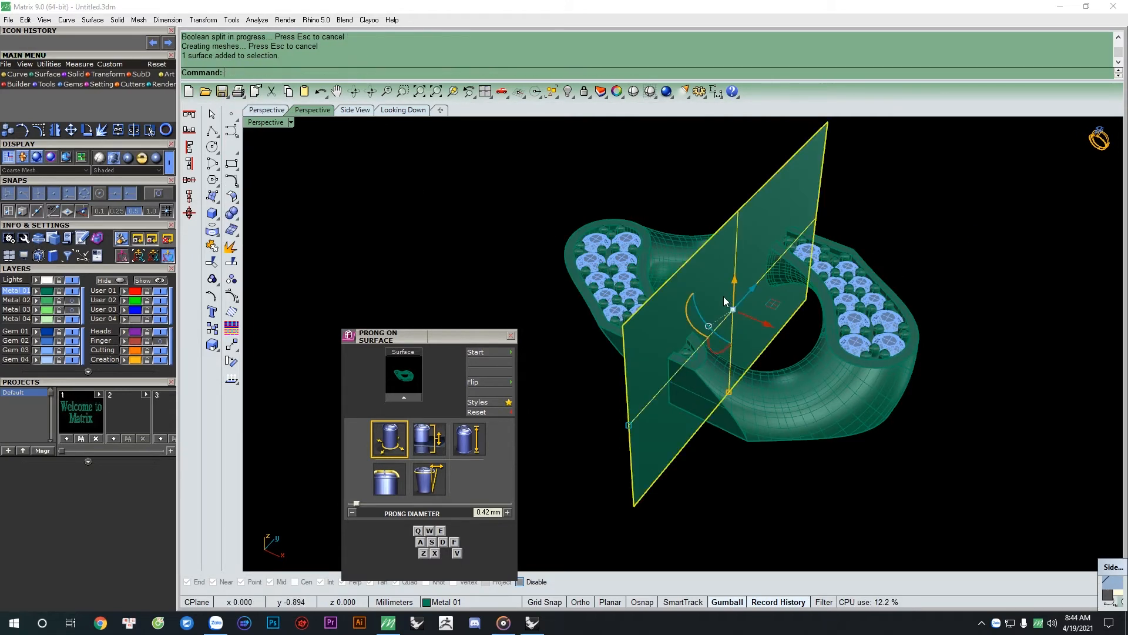
key("Delete")
right_click_drag(727, 298, 785, 359)
key("F5")
left_click_drag(766, 322, 715, 351)
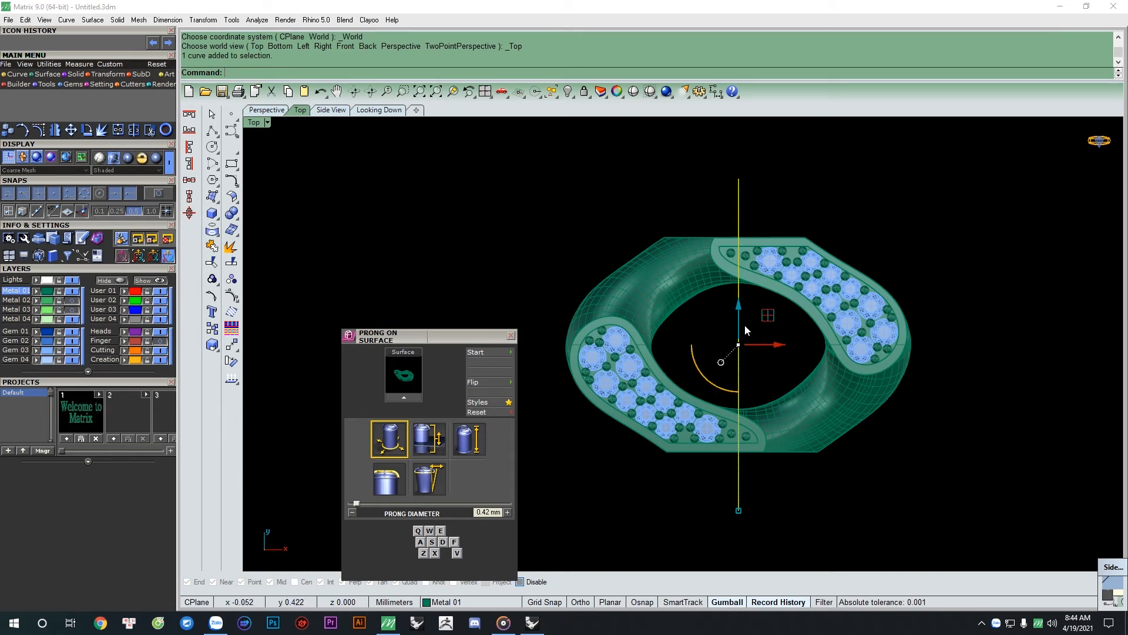
key("Delete")
key("ctrl+z")
key("ctrl+z")
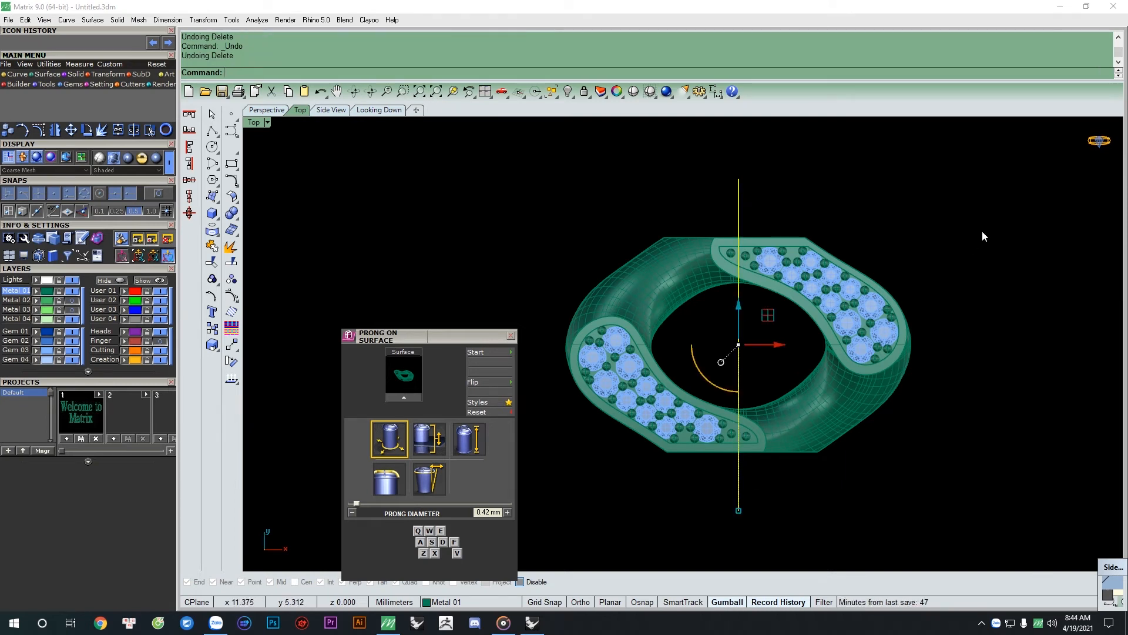
- Hide the cutting plane and delete the centre line in the top view
left_click(982, 230)
key("F8")
left_click(707, 277)
key("Delete")
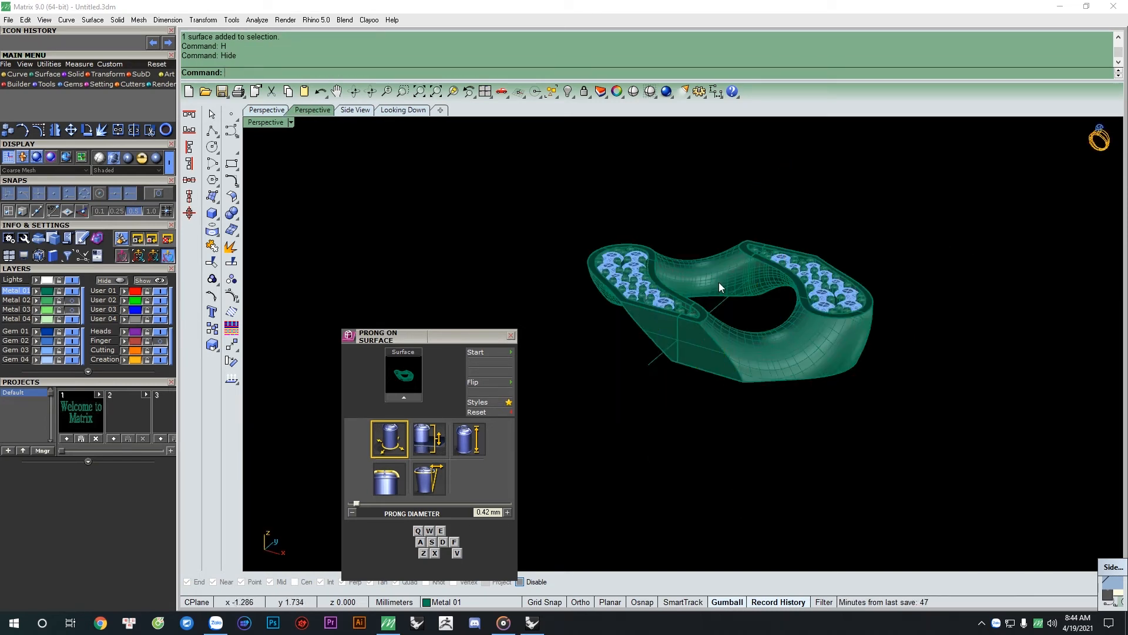
key("F5")
left_click_drag(774, 488, 744, 503)
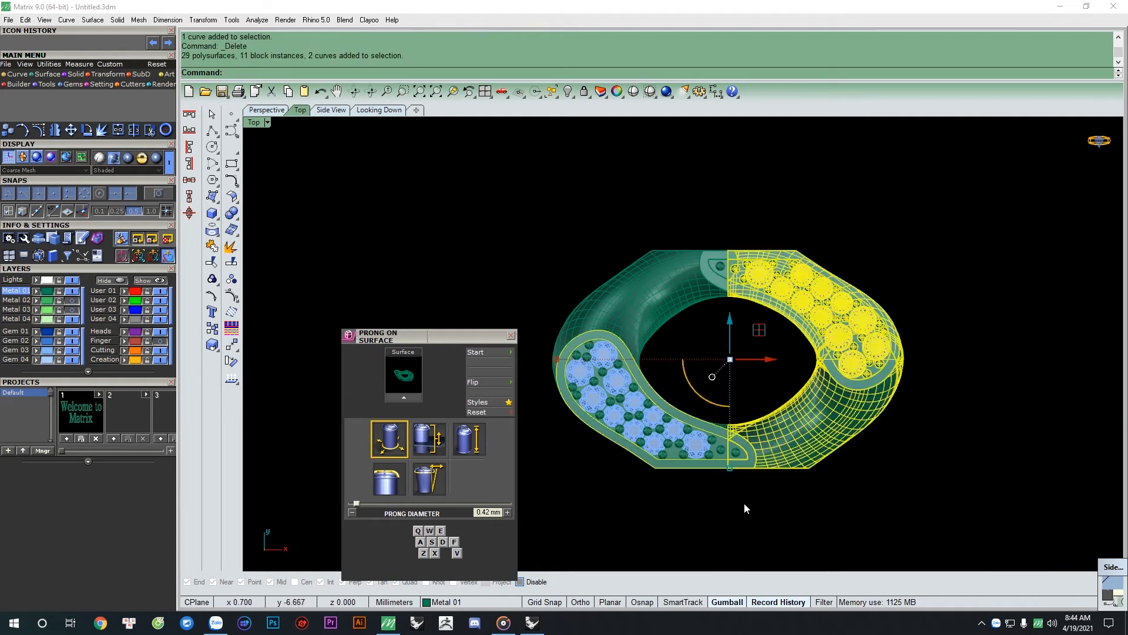
key("Escape")
- Select the right half of the split ring body and add the prongs at the tip of the opposite setting
scroll(746, 470, "up", 3)
left_click(750, 461)
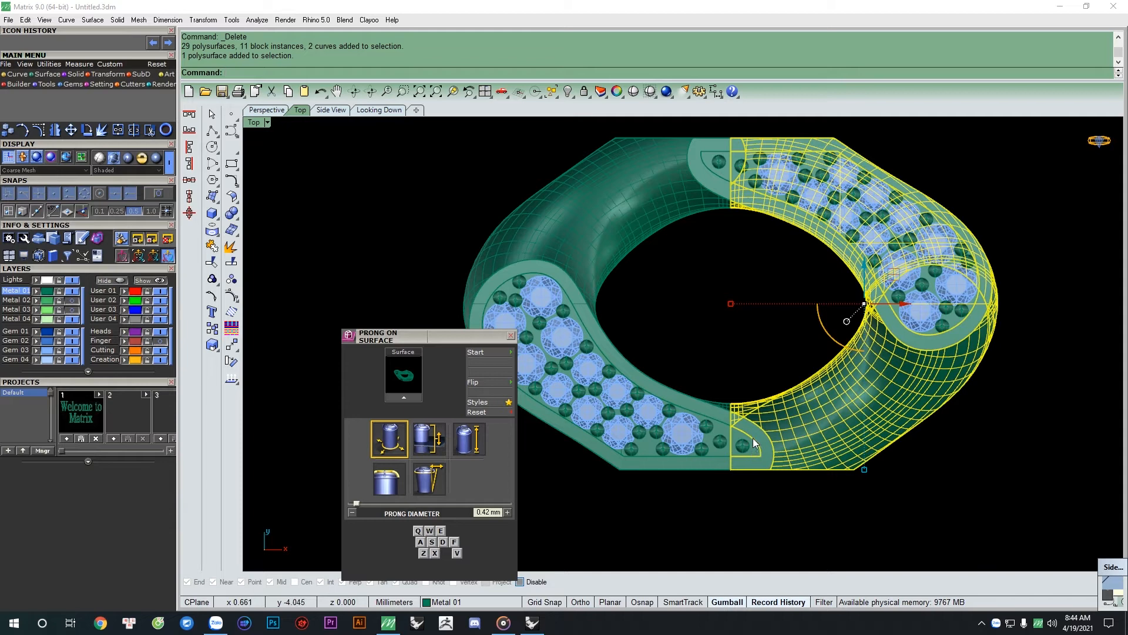
left_click(743, 446, "shift")
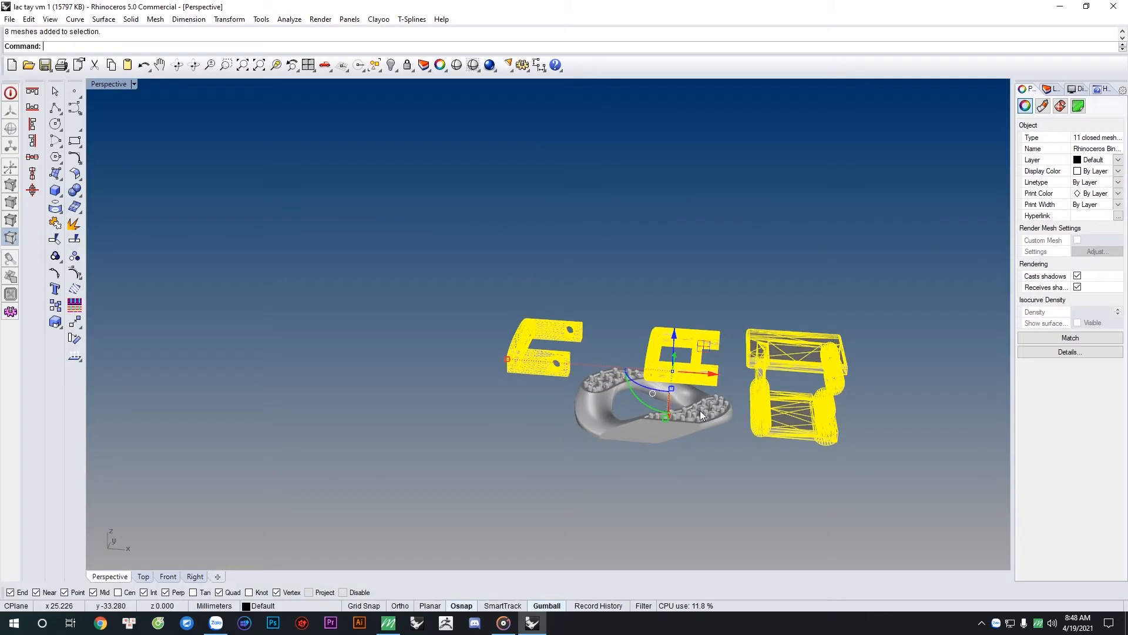
- Copy the selected connector meshes from Rhino and paste them into the chain model in Matrix
scroll(686, 448, "up", 5)
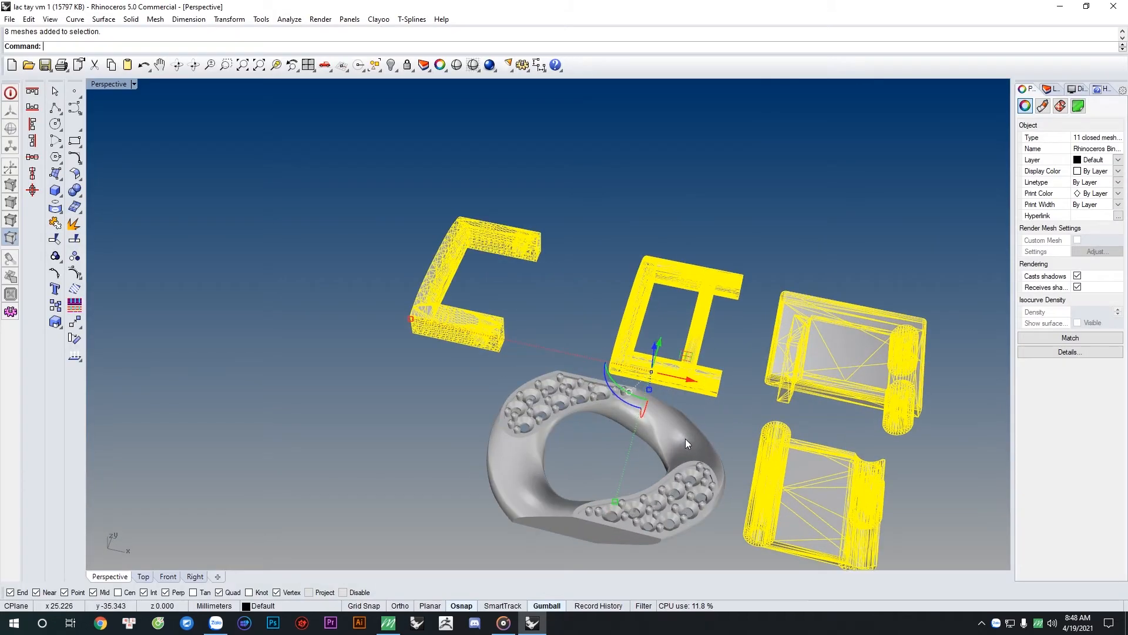
key("ctrl+c")
left_click(1060, 6)
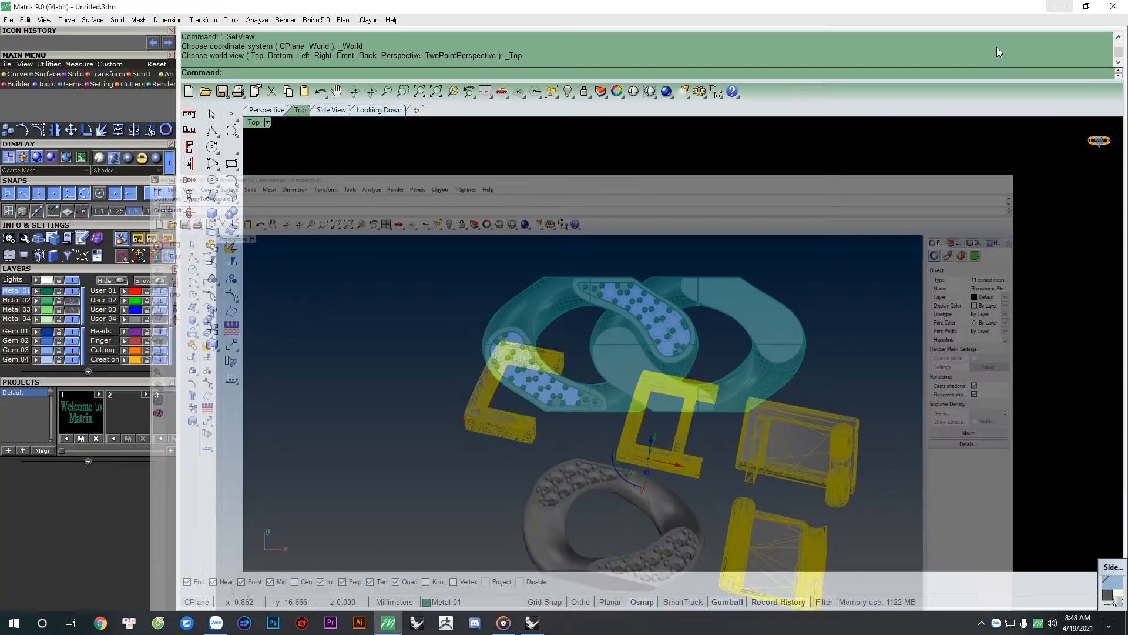
right_click_drag(876, 327, 724, 357)
key("ctrl+v")
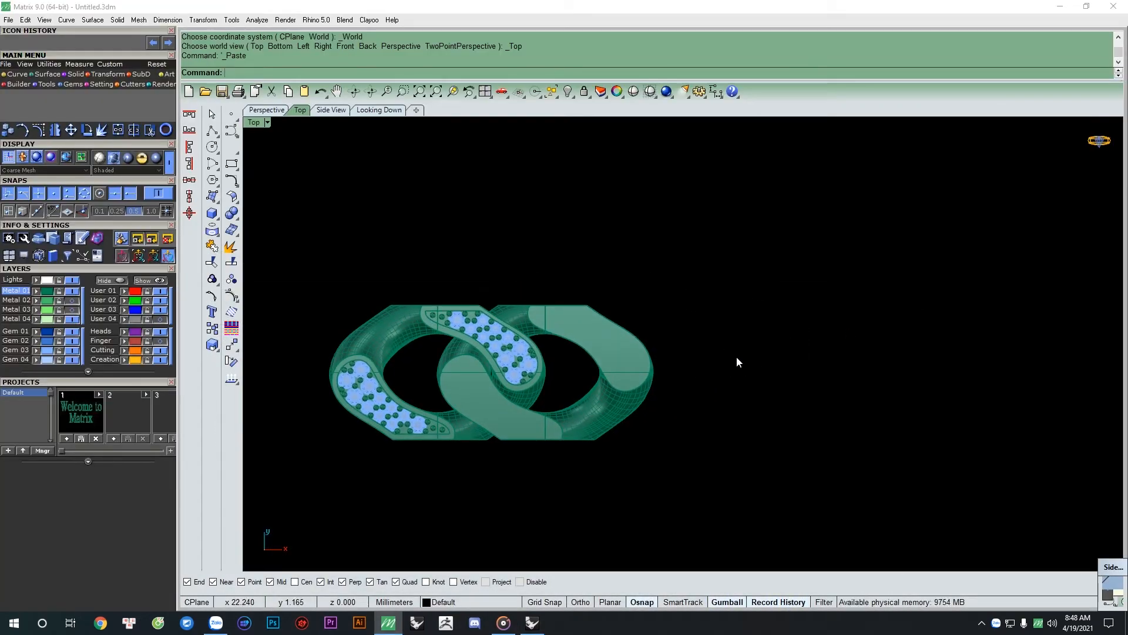
- Assign the pasted connector meshes to the Metal 01 layer
scroll(737, 356, "down", 6)
scroll(662, 485, "up", 4)
scroll(711, 393, "up", 2)
scroll(711, 393, "down", 6)
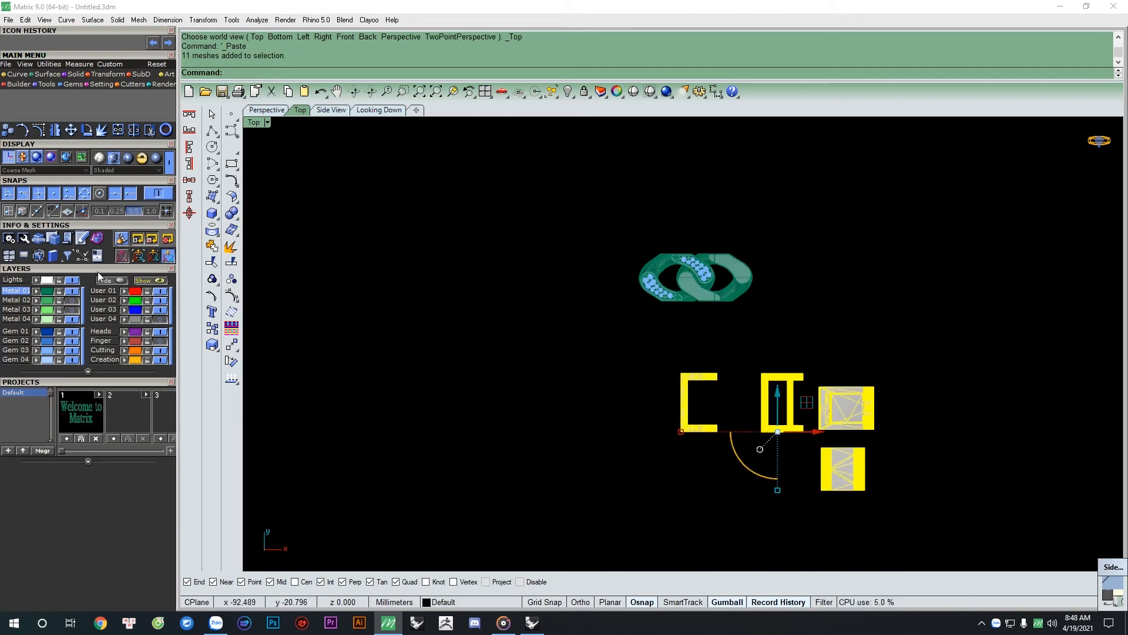
left_click(36, 291)
left_click(519, 364)
scroll(818, 453, "up", 6)
left_click_drag(645, 263, 438, 484)
key("Return")
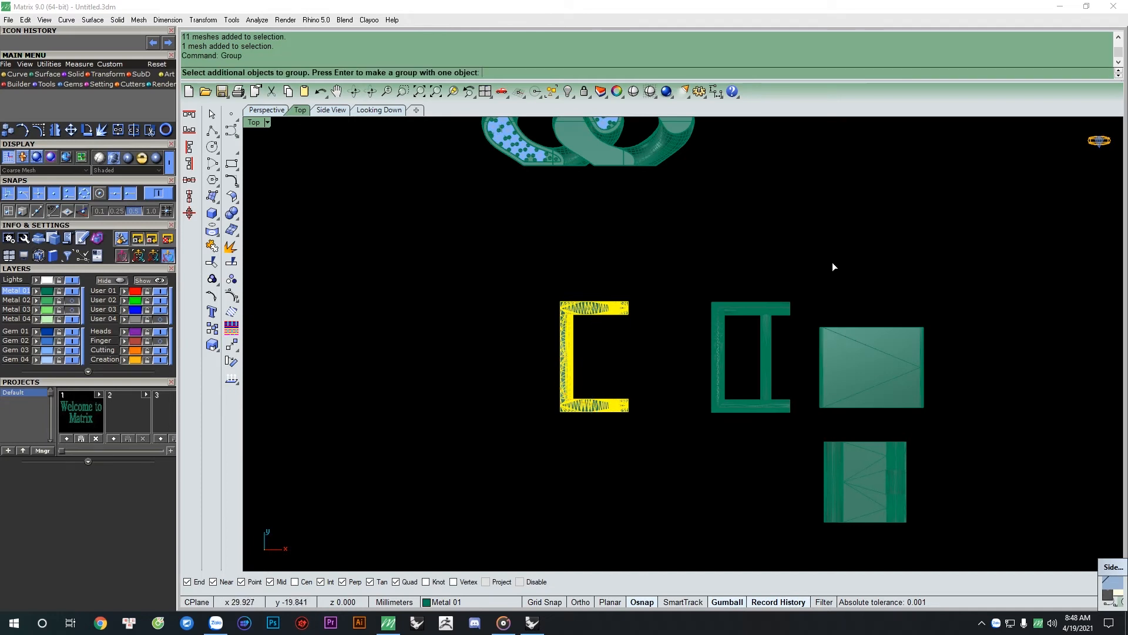
left_click_drag(678, 435, 679, 435)
left_click_drag(795, 253, 698, 437)
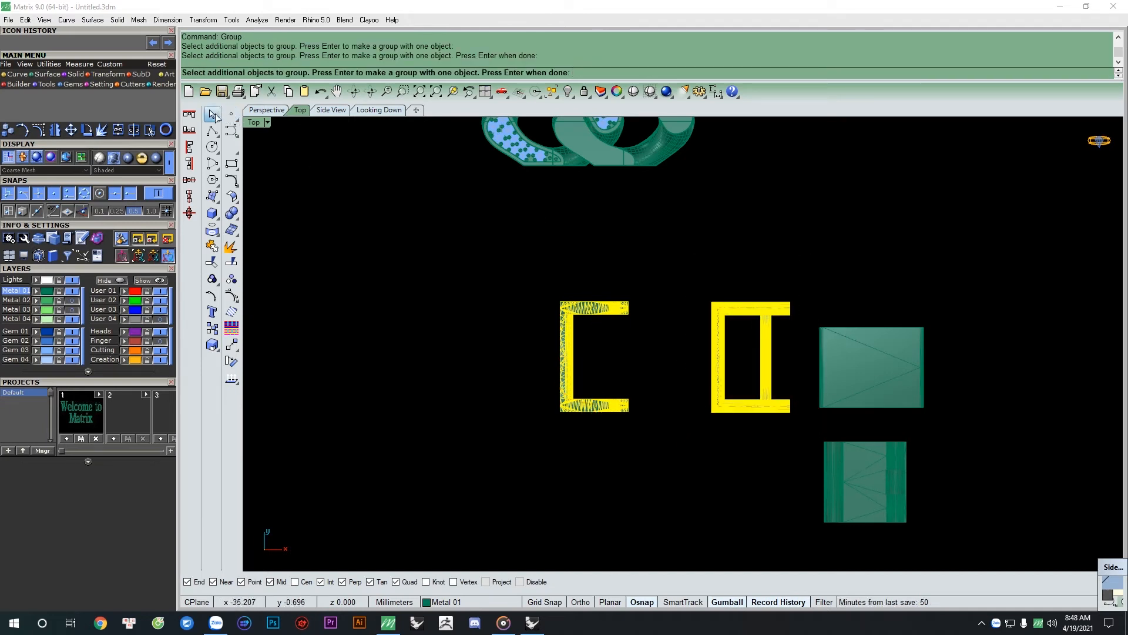
key("Escape")
left_click_drag(566, 241, 463, 447)
type("group")
key("Return")
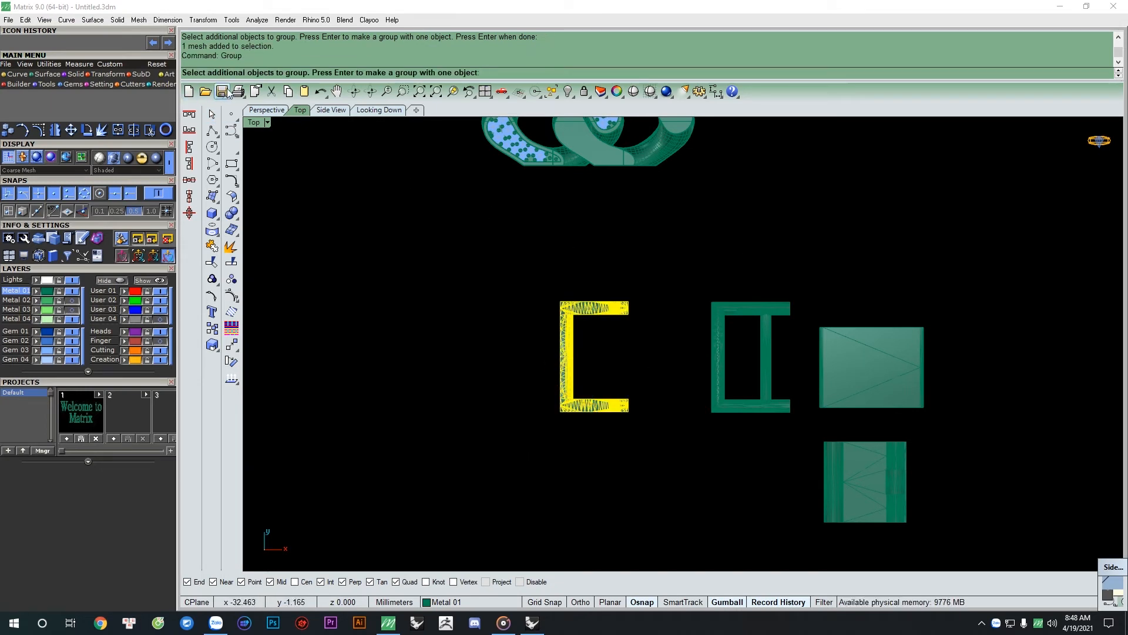
left_click(213, 117)
- Group the two meshes of the open frame that has a crossbar
scroll(614, 356, "up", 4)
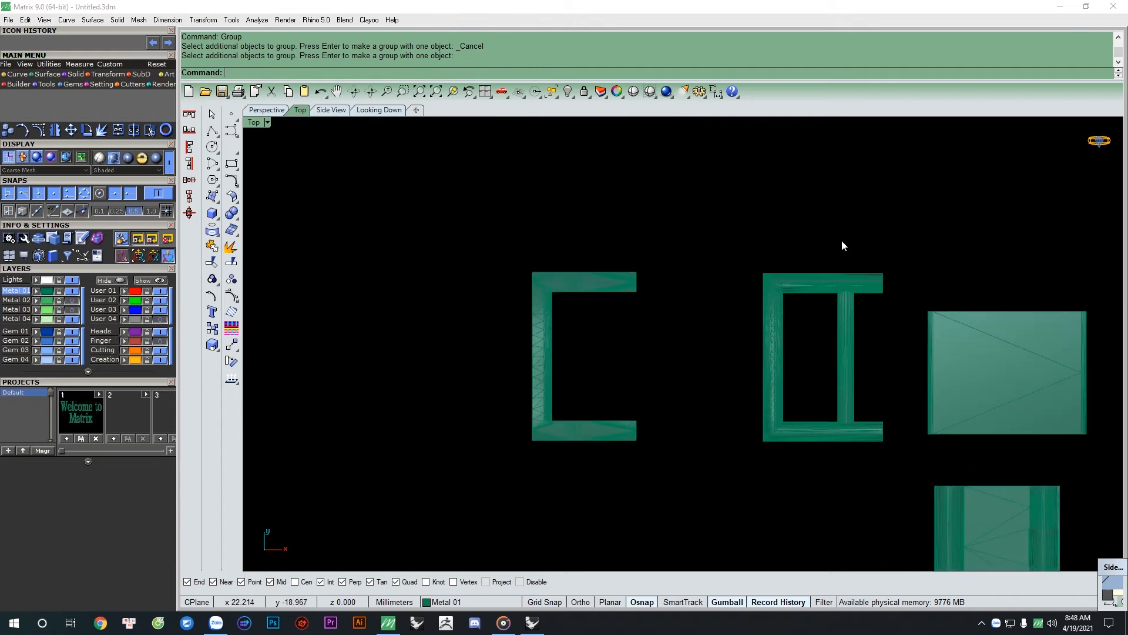
left_click_drag(843, 240, 738, 472)
key("Return")
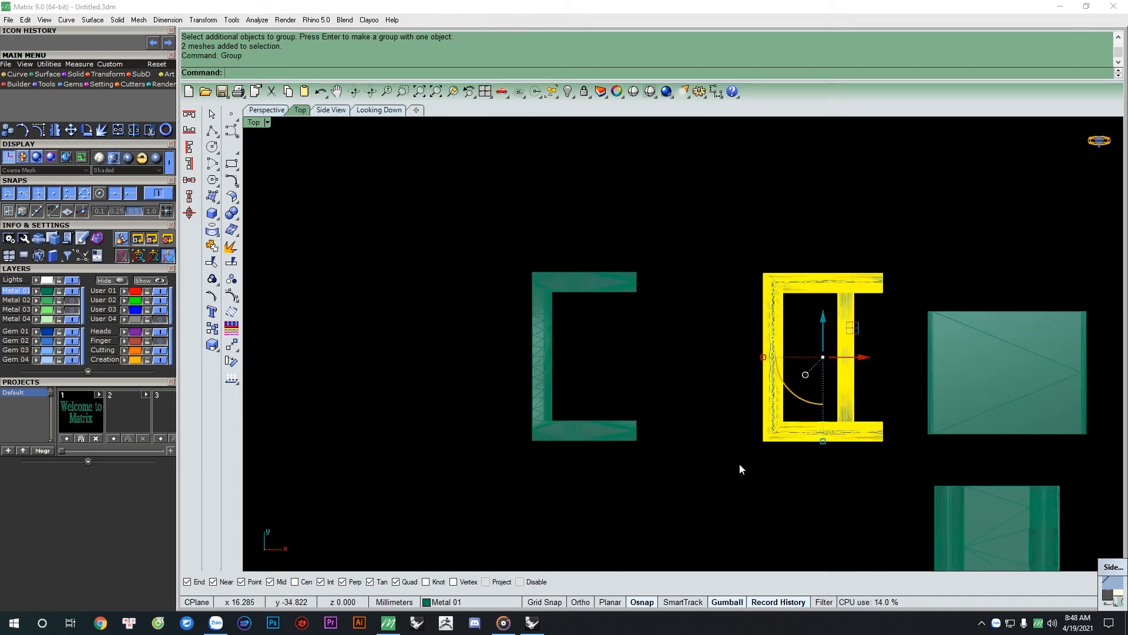
- Group the four meshes of the larger plate connector, and group the meshes of the smaller connector below it
right_click_drag(796, 489, 617, 485)
left_click(1004, 317)
left_click_drag(980, 275, 789, 391)
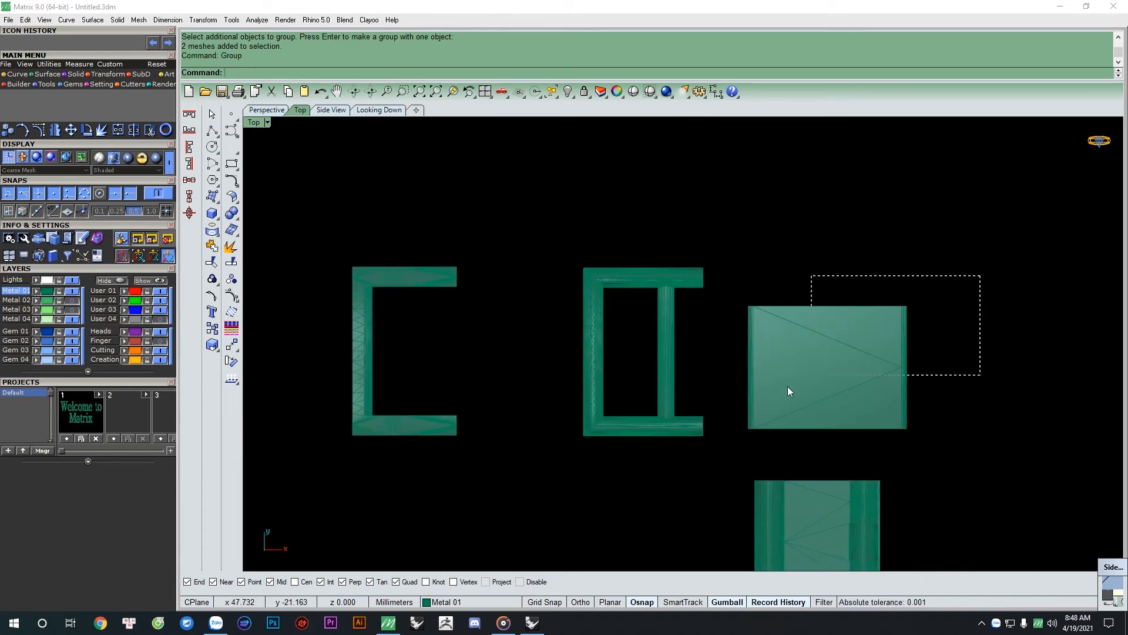
left_click_drag(734, 444, 756, 462)
key("Return")
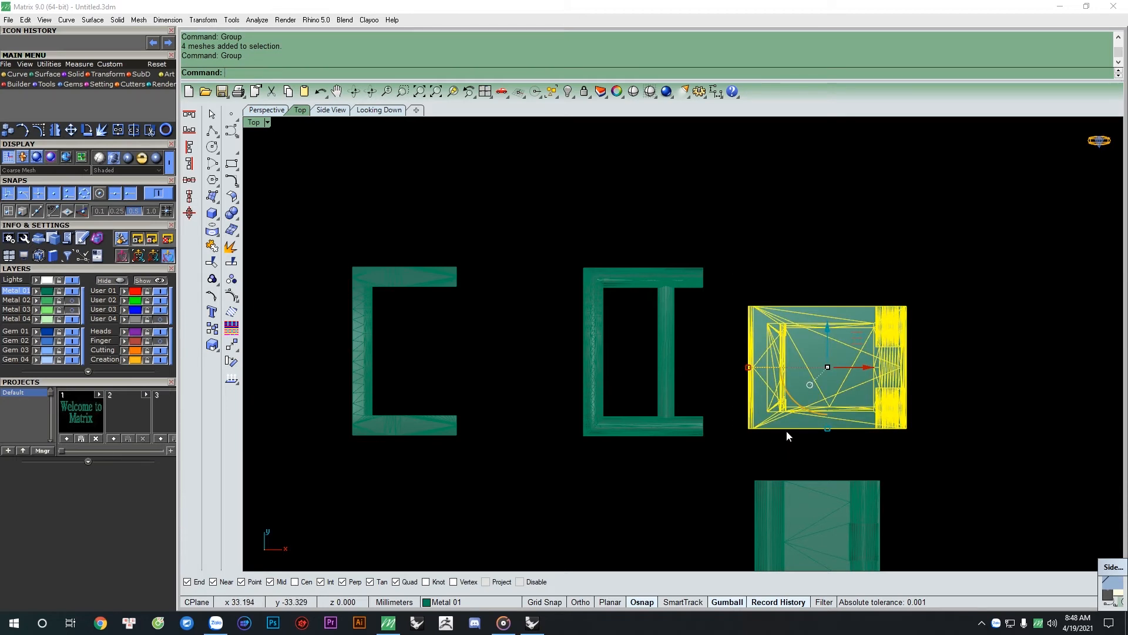
scroll(786, 430, "down", 3)
left_click_drag(891, 450, 749, 520)
key("Return")
left_click(918, 414)
scroll(672, 340, "up", 1)
right_click_drag(604, 204, 637, 297)
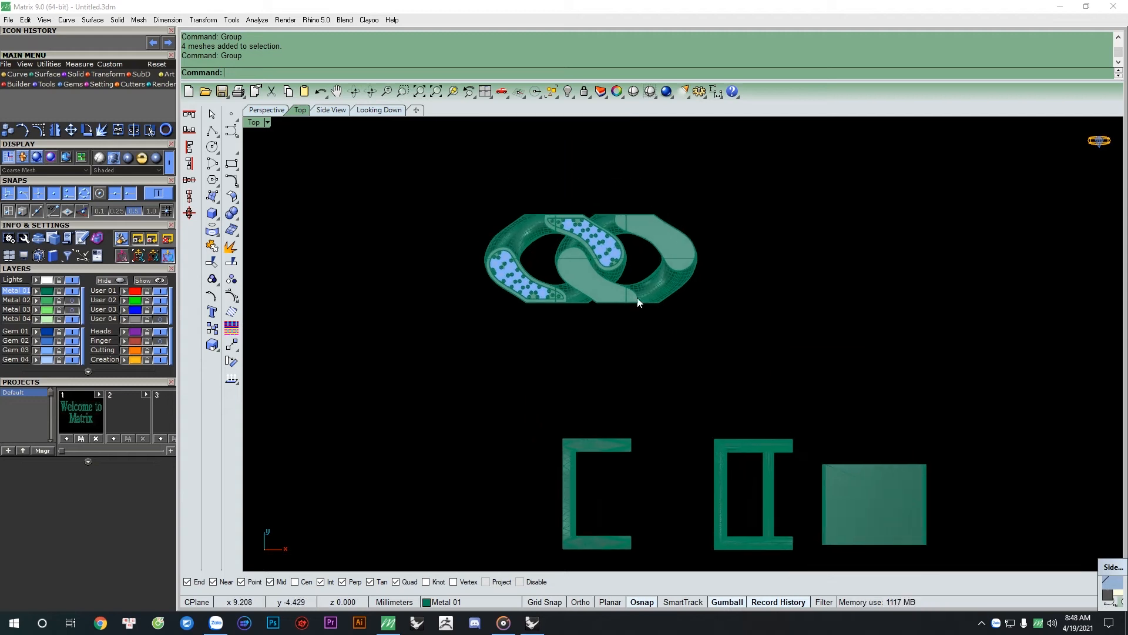
scroll(618, 218, "up", 4)
left_click(721, 97)
left_click(771, 133)
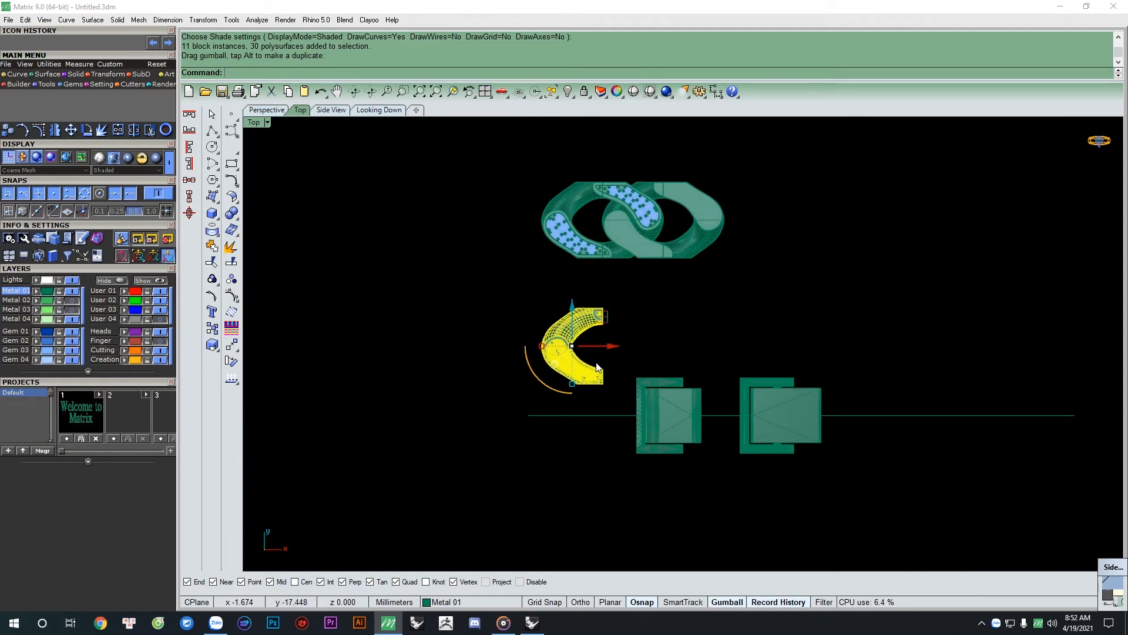
- Align the half link's centre onto the connectors' long centre line using the HorizCenter alignment
scroll(596, 358, "up", 3)
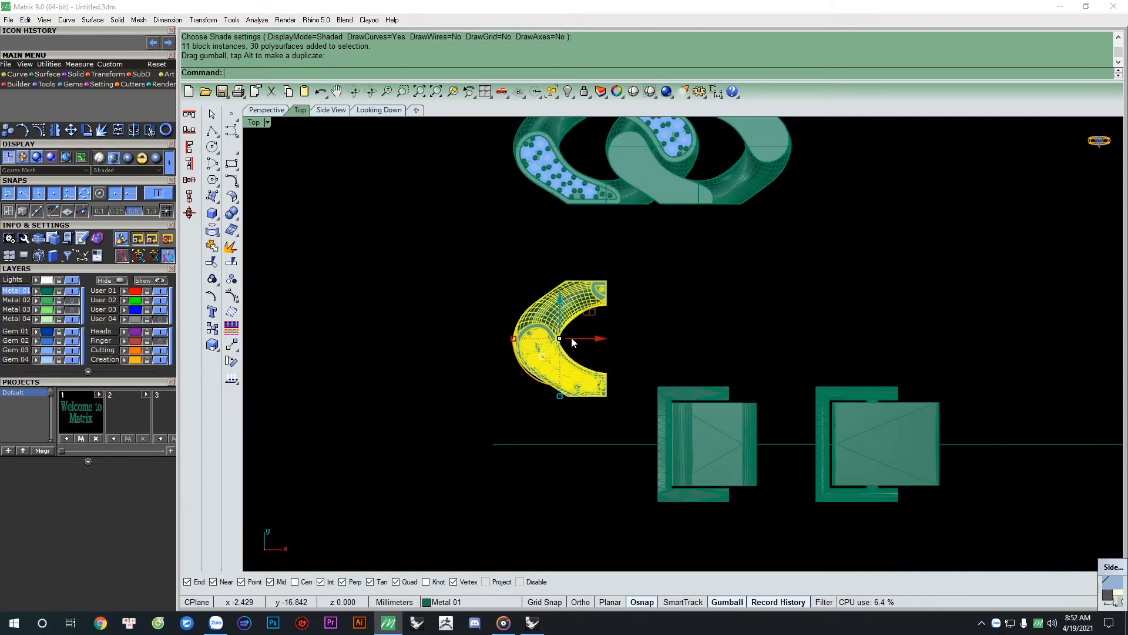
left_click(189, 196)
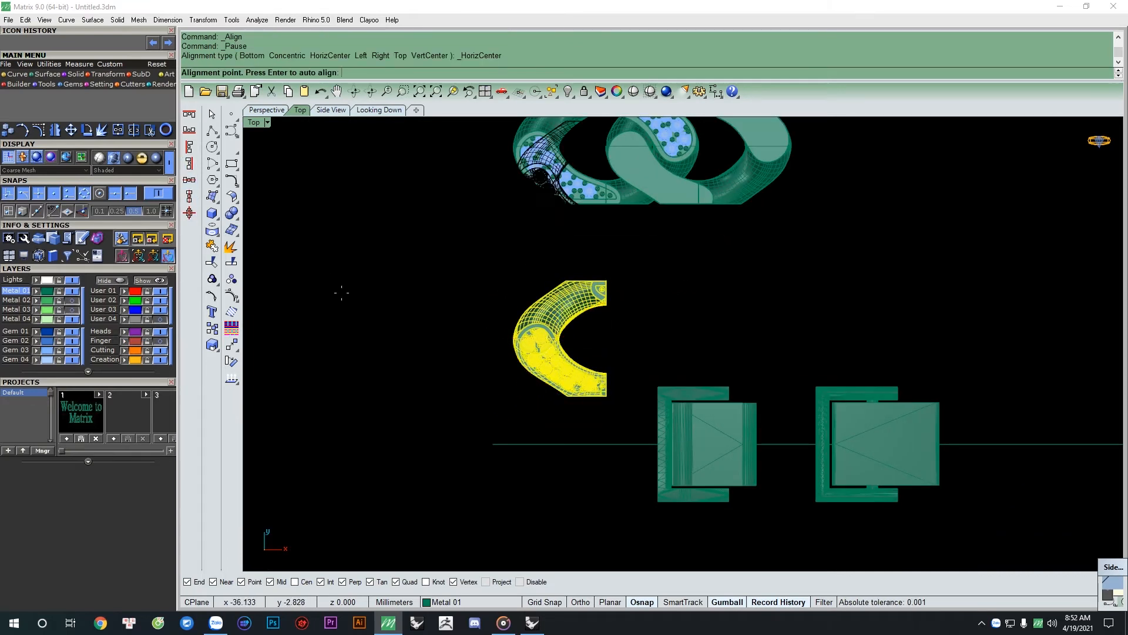
left_click(619, 446)
scroll(617, 446, "down", 1)
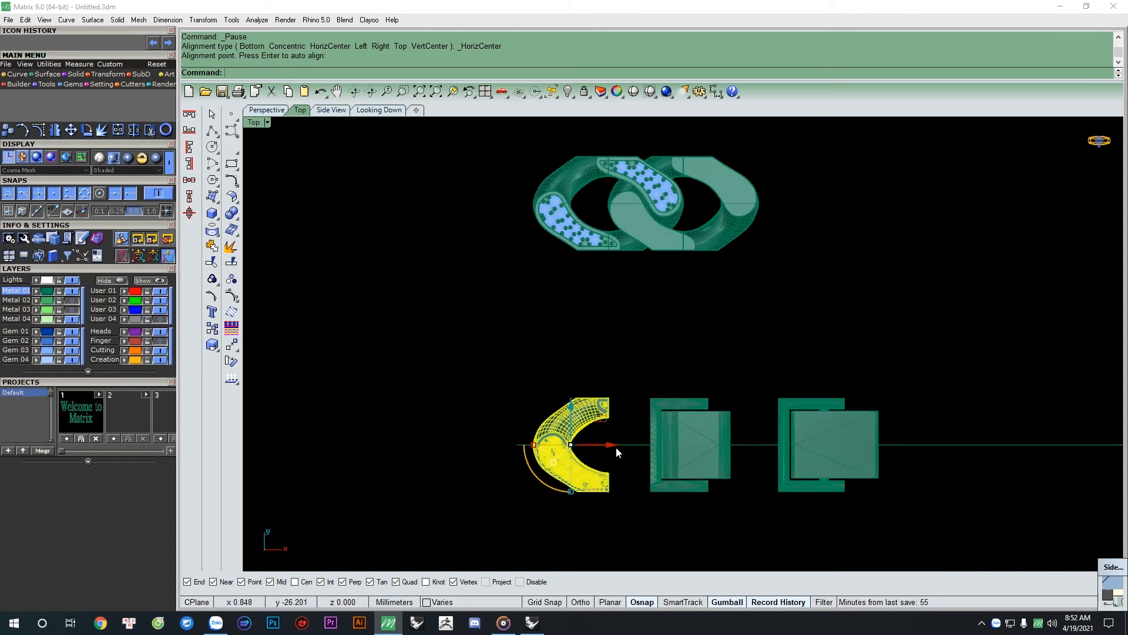
- Move the half link along the centre line until its cut ends meet the frame of the smaller connector
scroll(599, 444, "up", 2)
left_click_drag(587, 442, 650, 449)
scroll(805, 251, "down", 2)
scroll(802, 368, "up", 3)
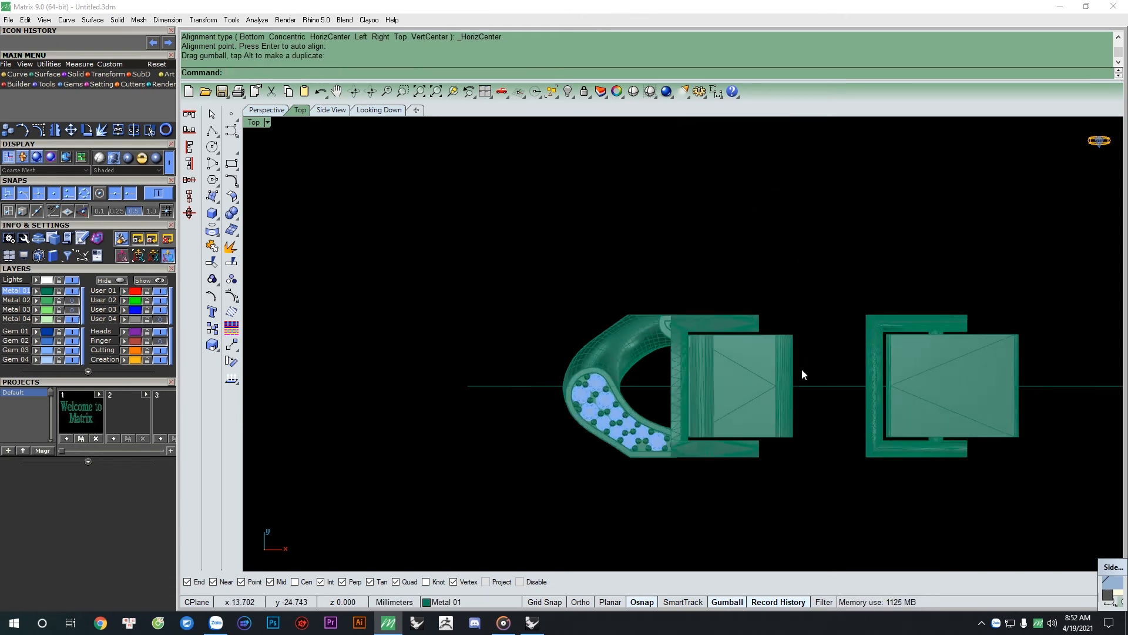
- Align both connector assemblies in the front view to the links' mid-height line using the HorizCenter alignment
key("F4")
right_click_drag(686, 394, 757, 302)
scroll(647, 327, "up", 3)
right_click_drag(648, 327, 664, 384)
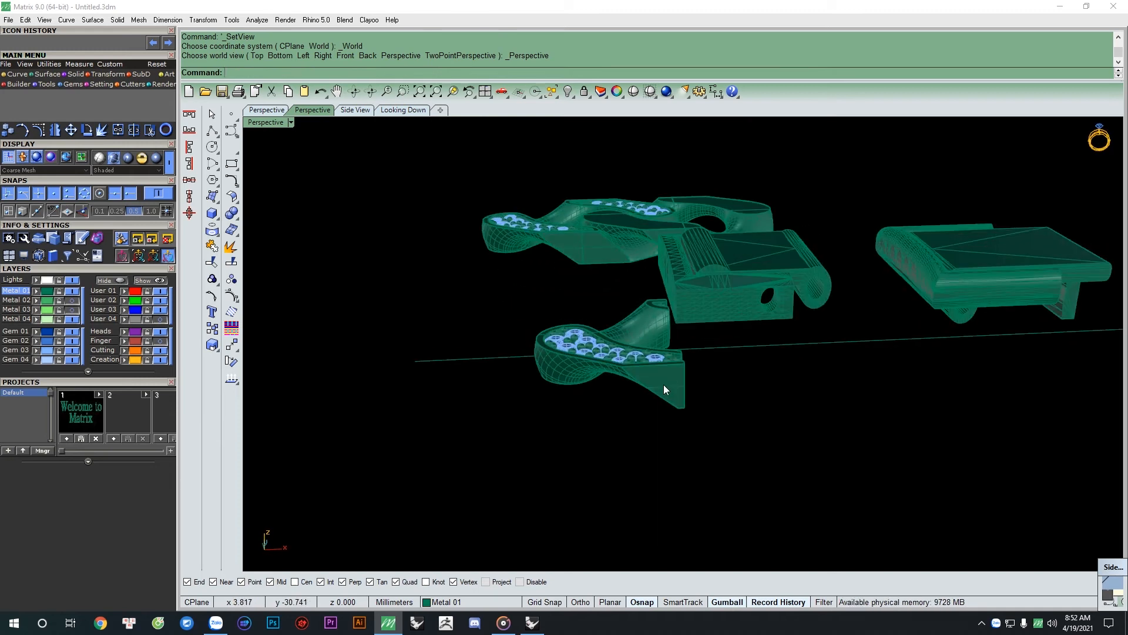
key("F2")
left_click_drag(632, 283, 630, 286)
scroll(630, 287, "down", 2)
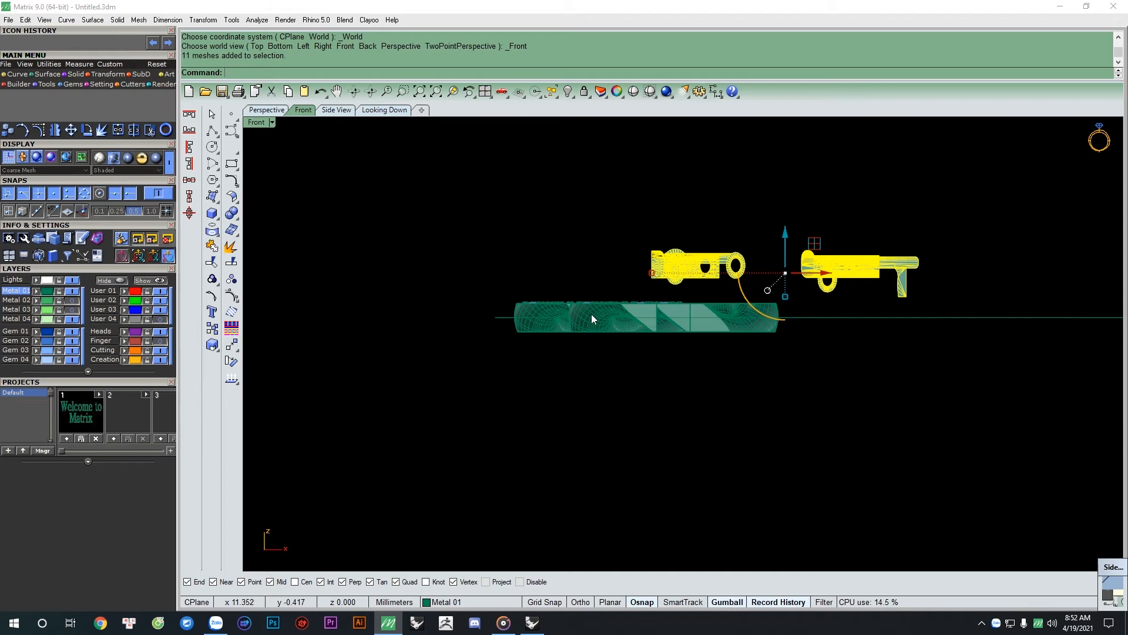
left_click(189, 181)
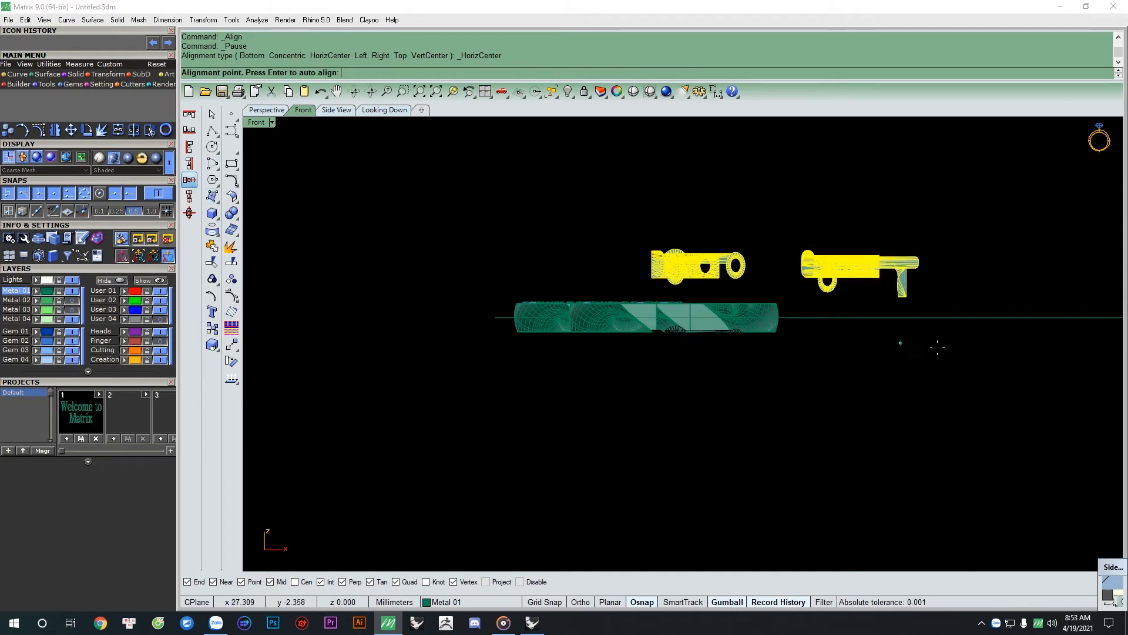
left_click(978, 317)
left_click(982, 264)
- Check the aligned parts in shaded perspective, and group the half link with the smaller connector in the top view
key("F4")
scroll(956, 400, "up", 3)
right_click_drag(787, 394, 755, 235)
type("Q")
key("Return")
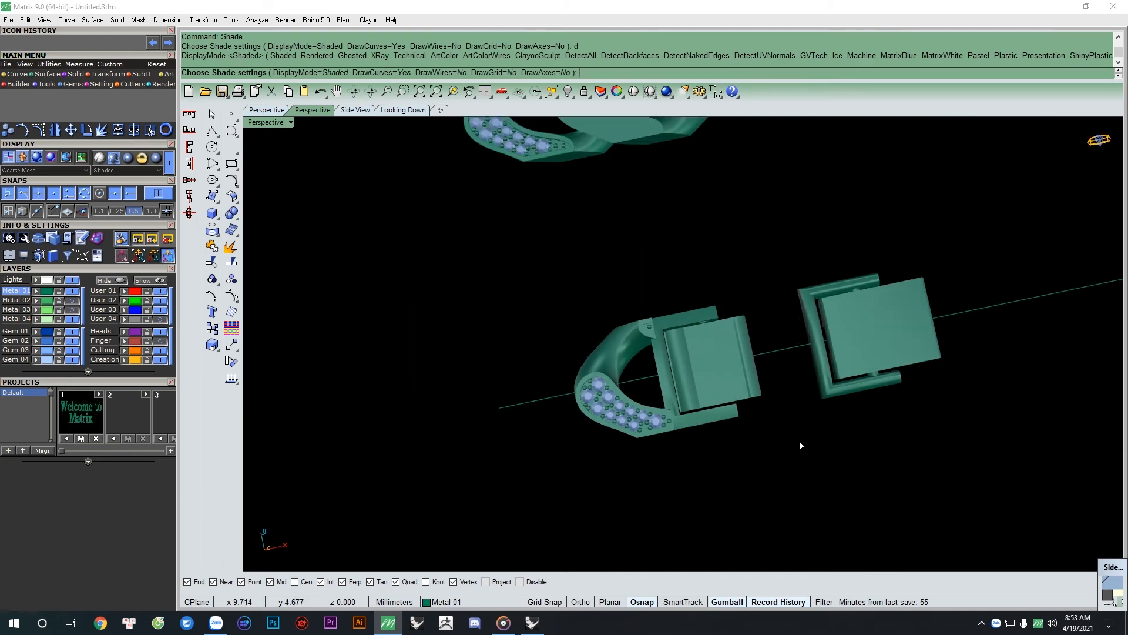
left_click_drag(803, 227, 486, 334)
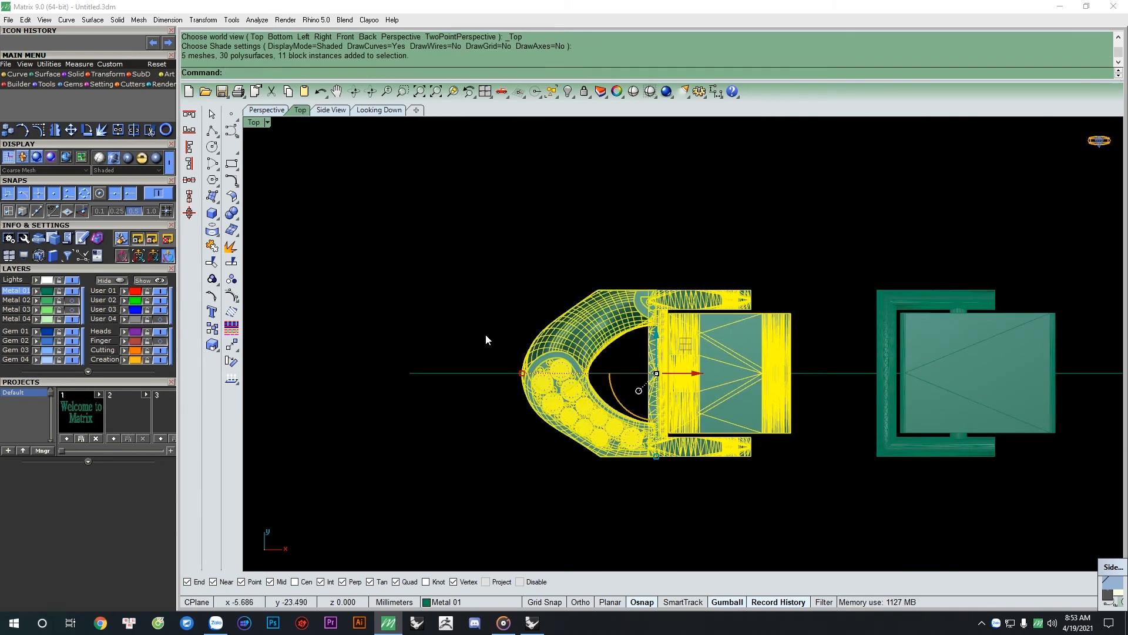
scroll(707, 340, "down", 2)
key("Return")
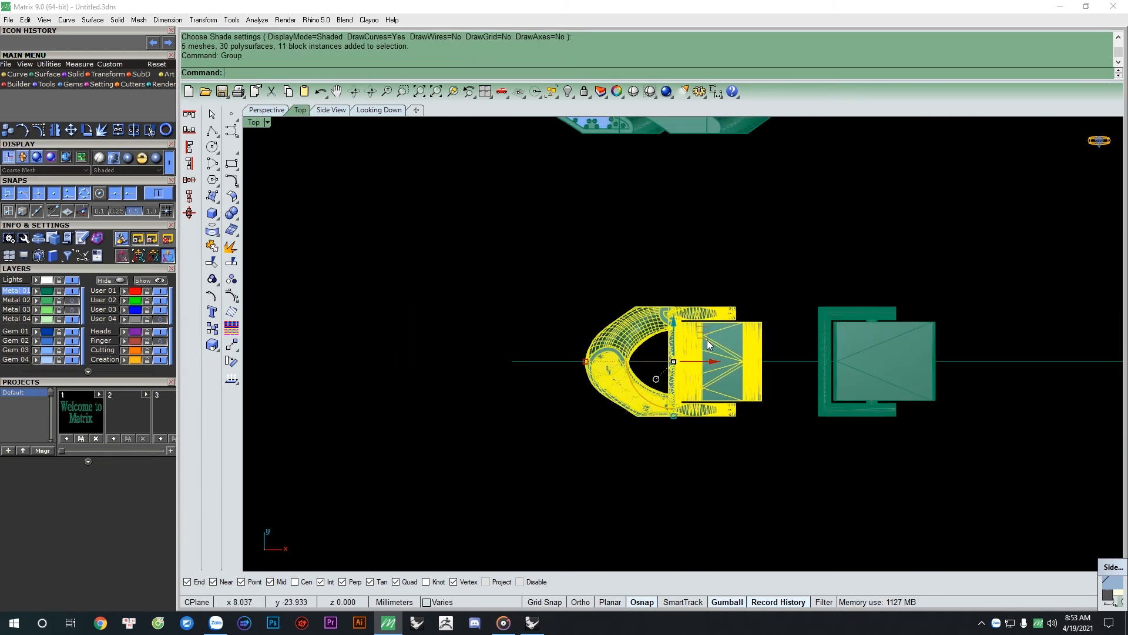
- Move the grouped half link and smaller connector along the centre line, away from the larger connector
scroll(707, 340, "down", 1)
scroll(689, 271, "down", 2)
left_click(689, 274)
scroll(703, 312, "up", 3)
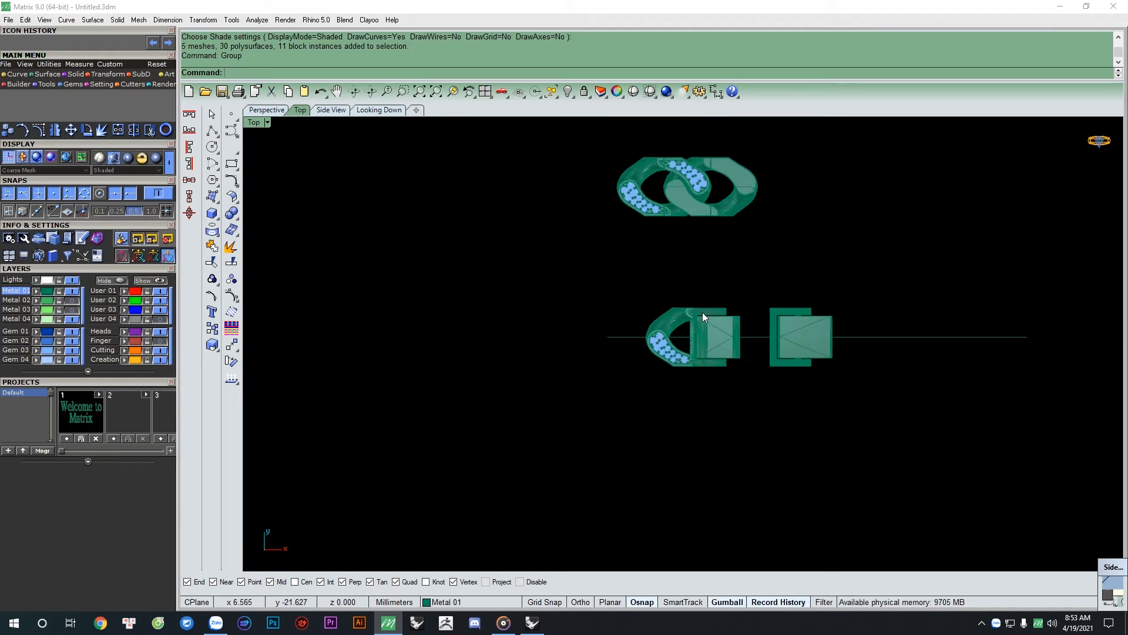
left_click(659, 334)
left_click_drag(731, 345, 669, 348)
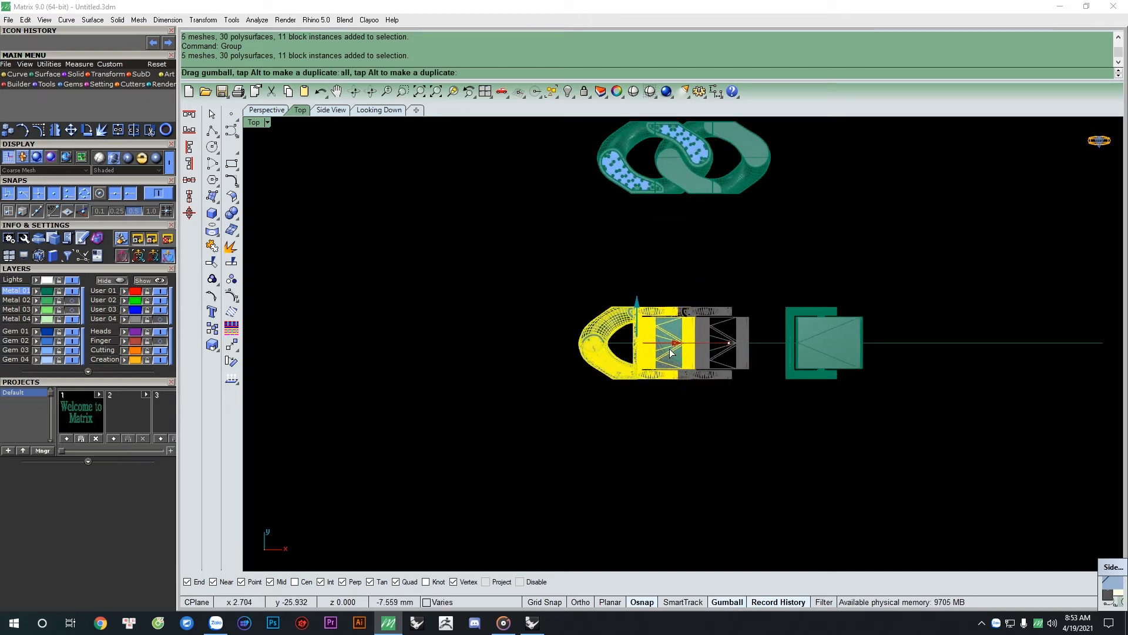
left_click(735, 279)
- Select the curves outlining the gem setting on the chain's end link, excluding the long centre line
left_click(639, 183)
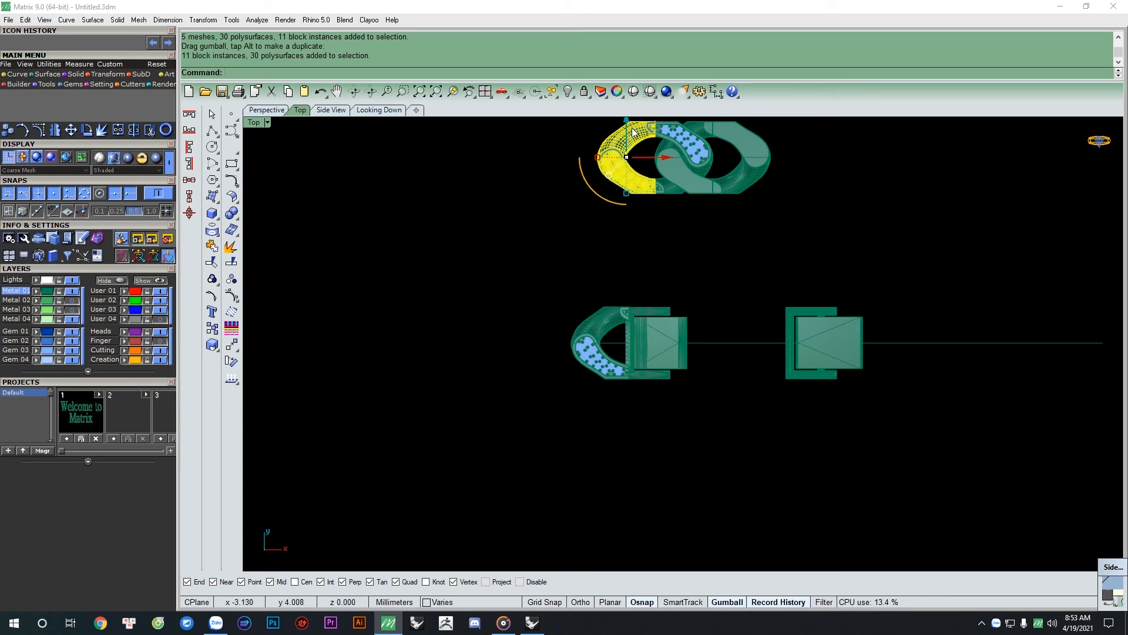
left_click(636, 252)
right_click_drag(664, 257, 669, 319)
key("ctrl+g")
key("Escape")
left_click(633, 226)
left_click(629, 177)
key("ctrl+shift+c")
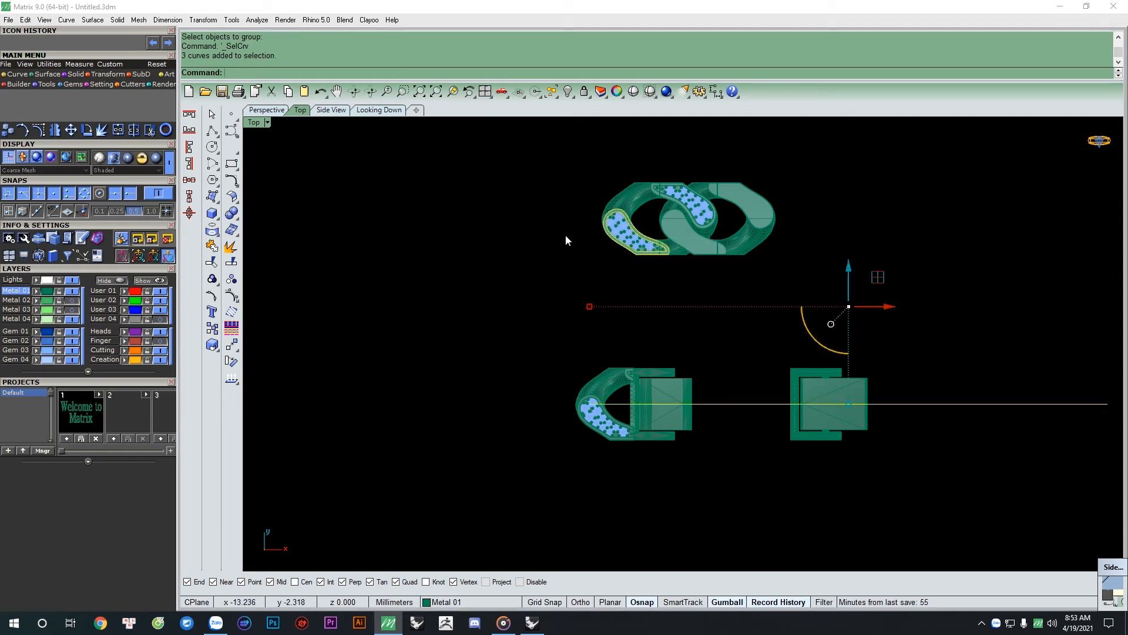
left_click(705, 404, "ctrl")
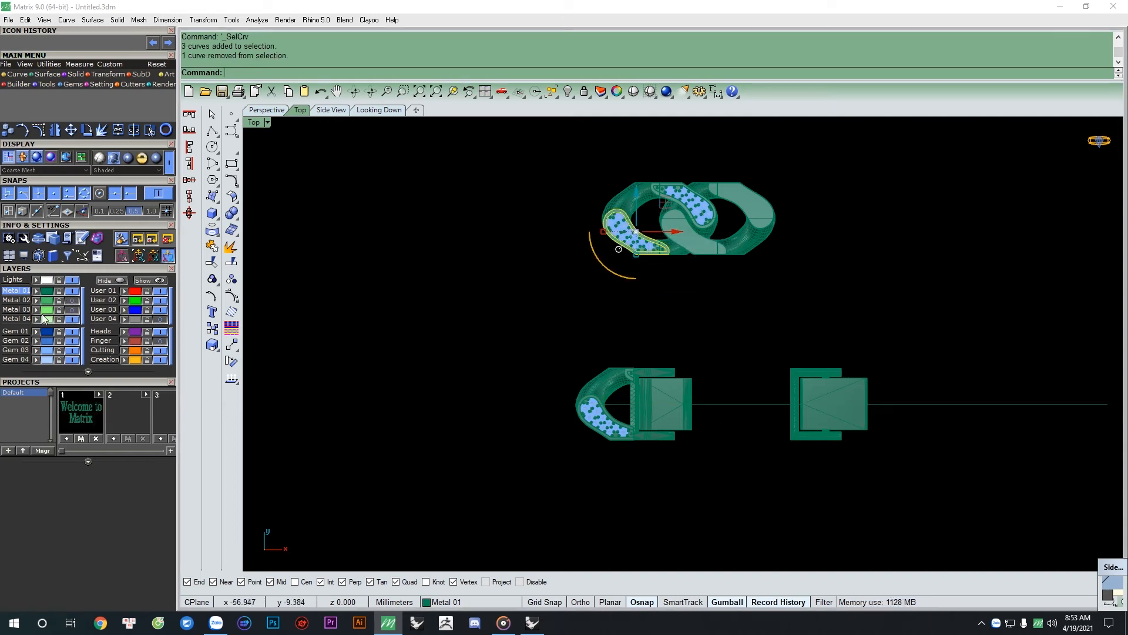
- Duplicate the gem-set end half link from the chain into the space between the chain and the connectors
left_click(631, 241)
left_click_drag(631, 179, 632, 268)
scroll(668, 301, "up", 3)
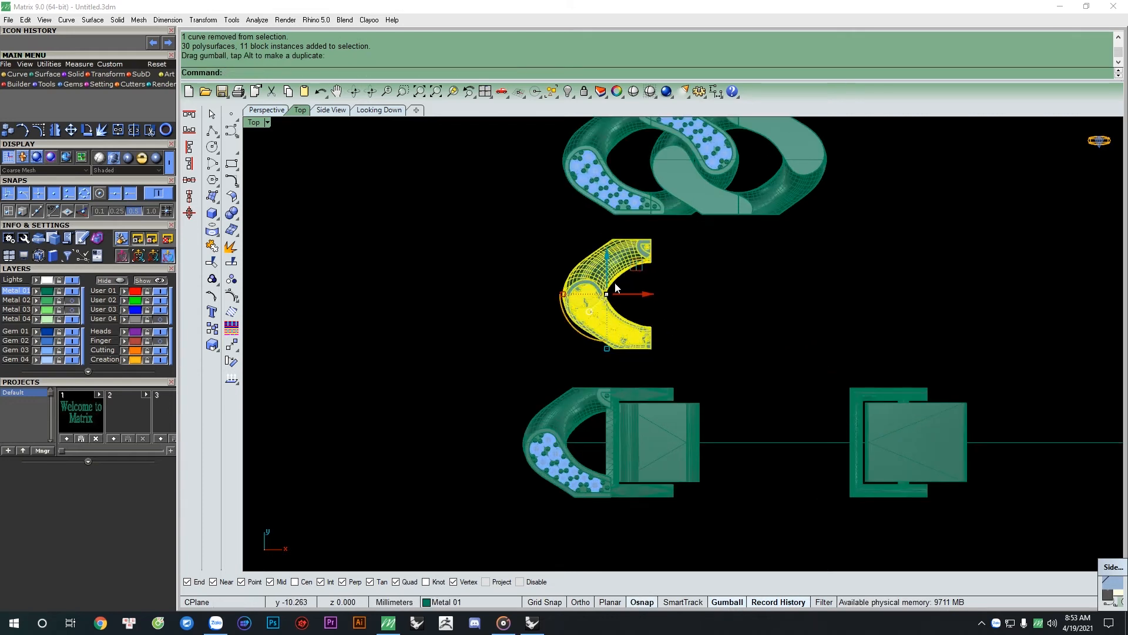
- Align the duplicated half link to the centre line with HorizCenter and move it against the larger connector's frame
left_click(189, 180)
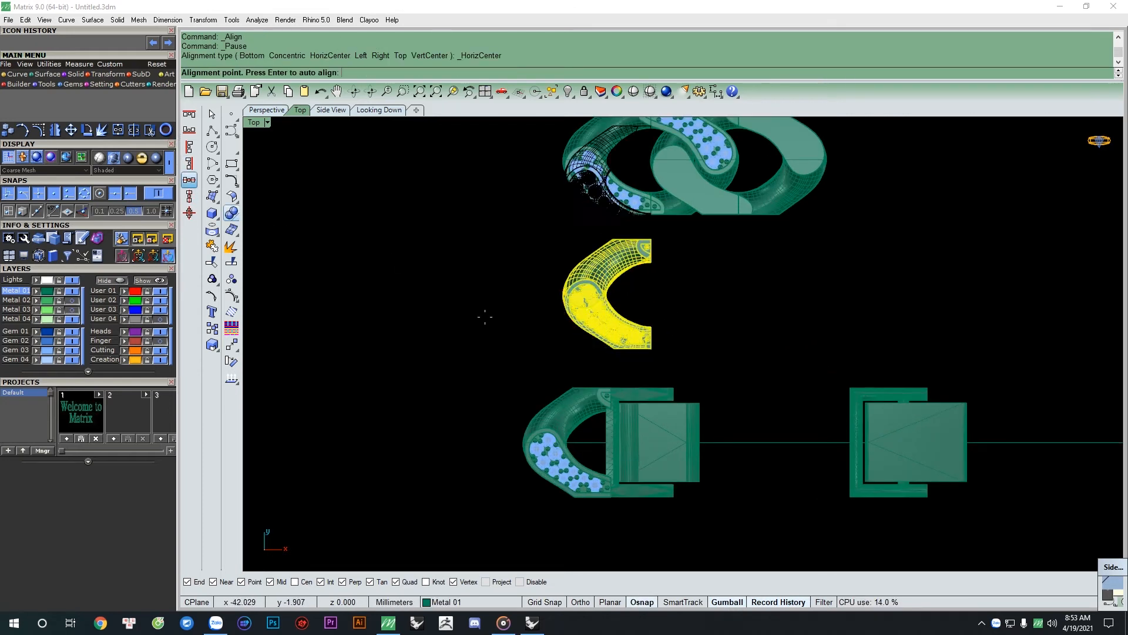
left_click(818, 442)
left_click_drag(641, 445, 846, 458)
left_click(933, 330)
- Select the interlocked pair of links and duplicate it along the chain so the copy interlocks with the original
scroll(874, 422, "up", 7)
scroll(873, 421, "down", 5)
key("ctrl+alt+s")
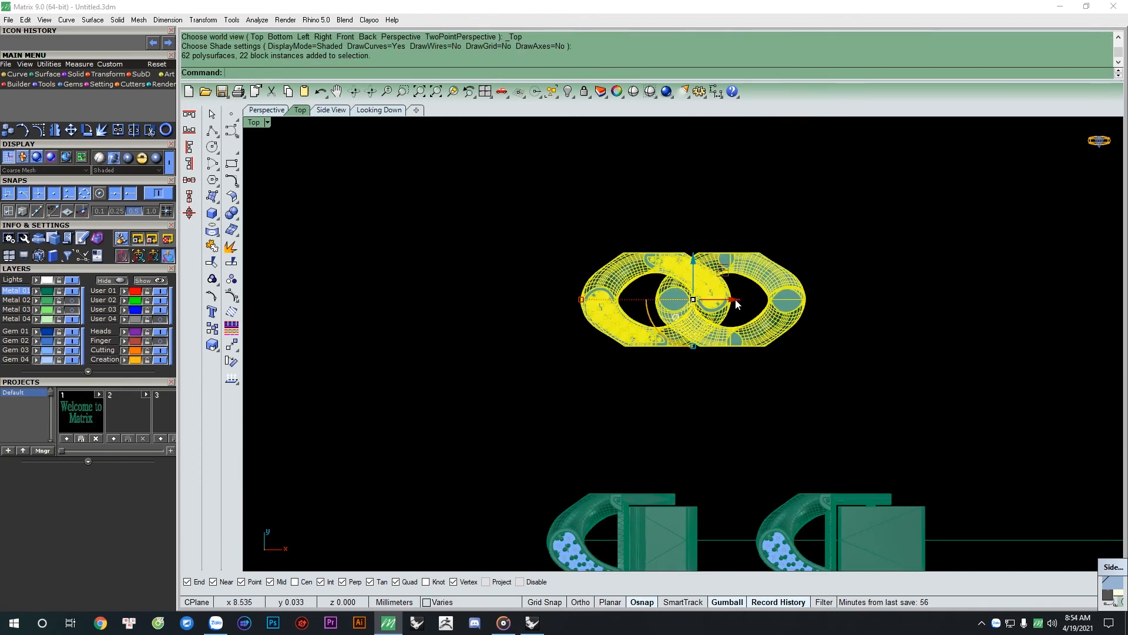
left_click_drag(737, 304, 884, 301)
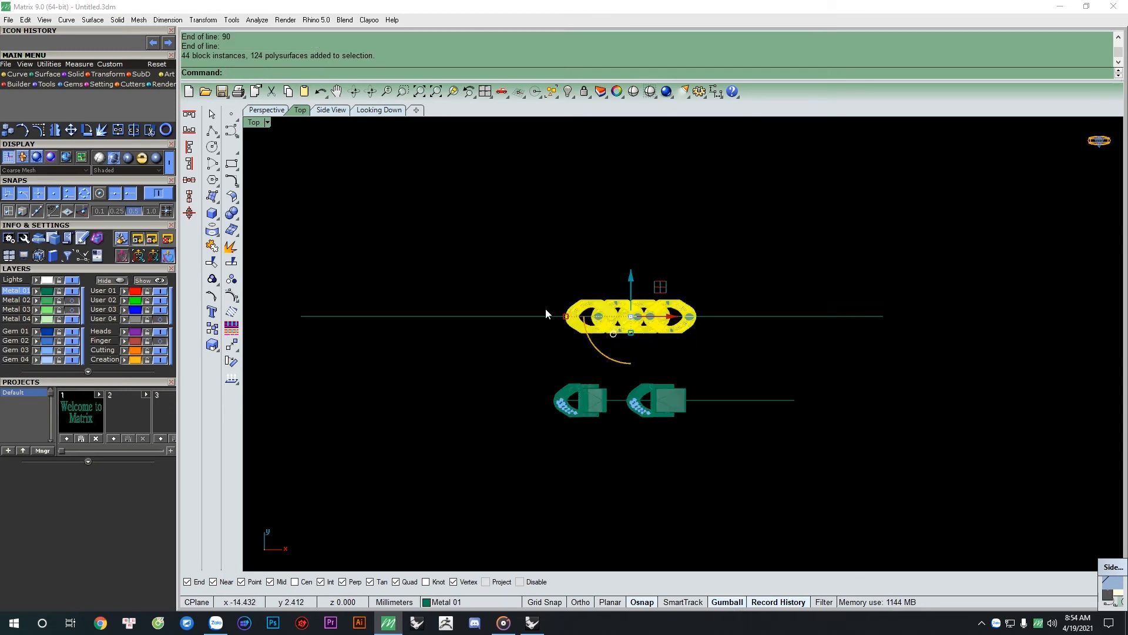
- Duplicate the selected four-link chain section along the centre line so the copy interlocks with its end link
scroll(637, 311, "up", 6)
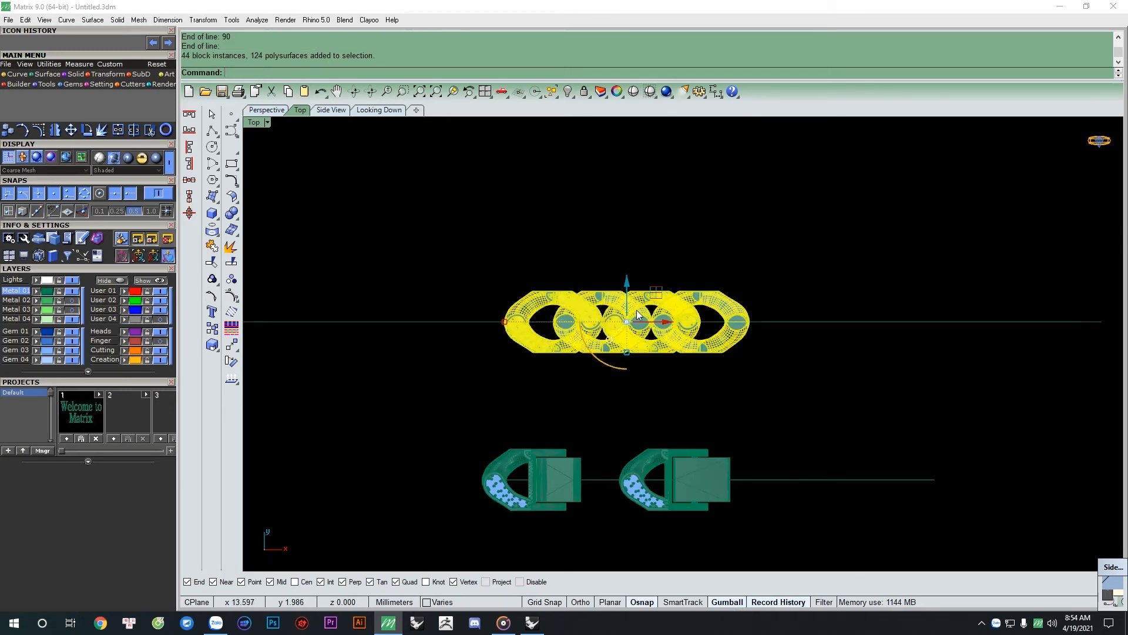
left_click_drag(664, 322, 858, 326)
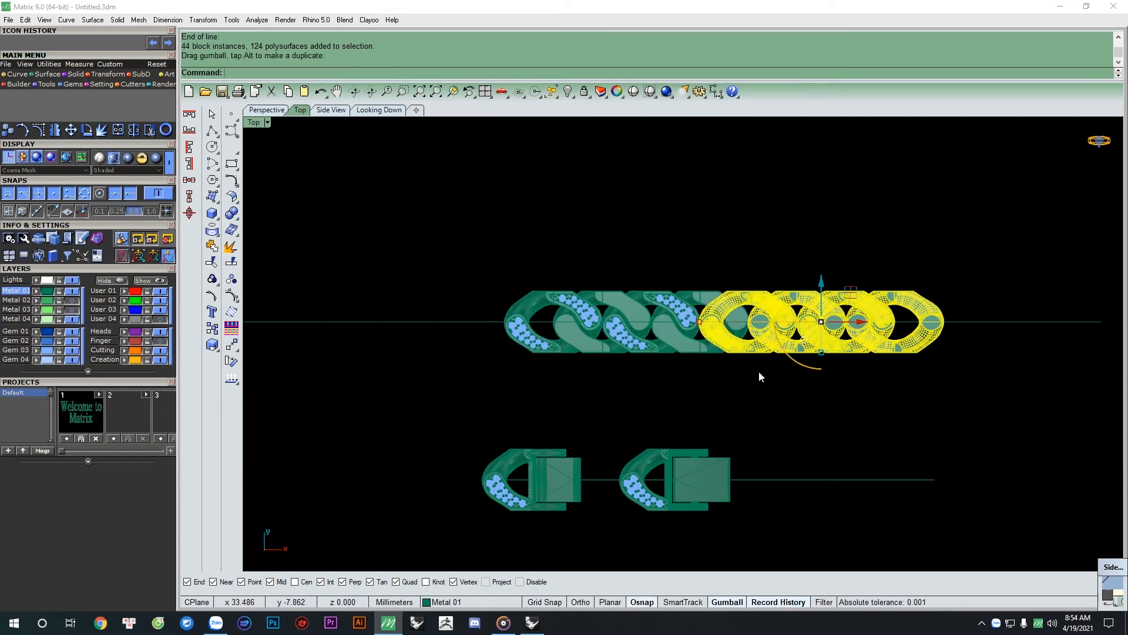
left_click(760, 371)
scroll(722, 315, "up", 6)
scroll(723, 319, "up", 1)
scroll(723, 320, "down", 3)
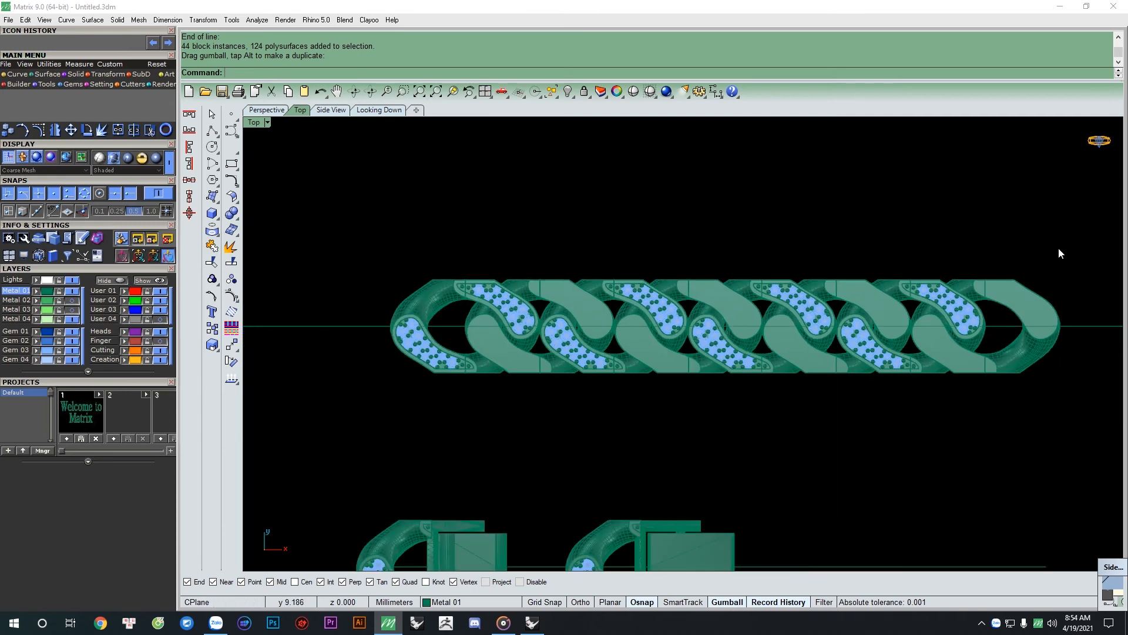
- Select the duplicated four-link section and nudge it along the centre line to fit against the original section
left_click_drag(775, 291, 751, 293)
left_click(1043, 217)
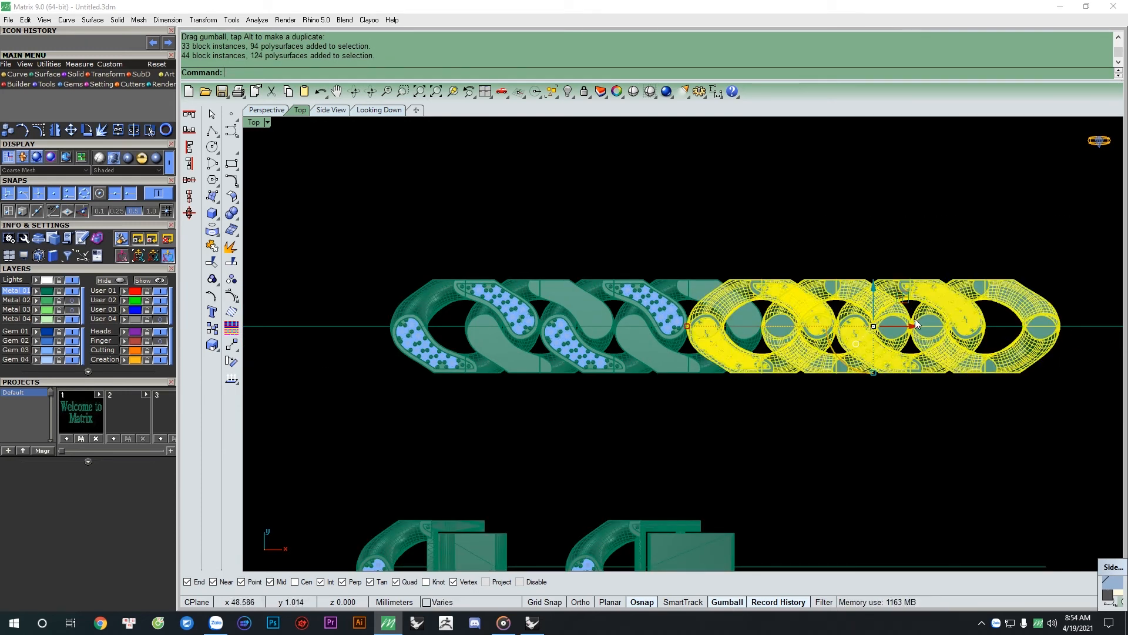
scroll(917, 324, "up", 3)
left_click_drag(929, 323, 932, 324)
scroll(932, 323, "down", 6)
right_click_drag(932, 324, 735, 332)
left_click(951, 262)
- Select the whole eight-link chain and move it left along the centre line
scroll(950, 266, "down", 3)
left_click_drag(987, 227, 972, 236)
left_click_drag(835, 290, 646, 297)
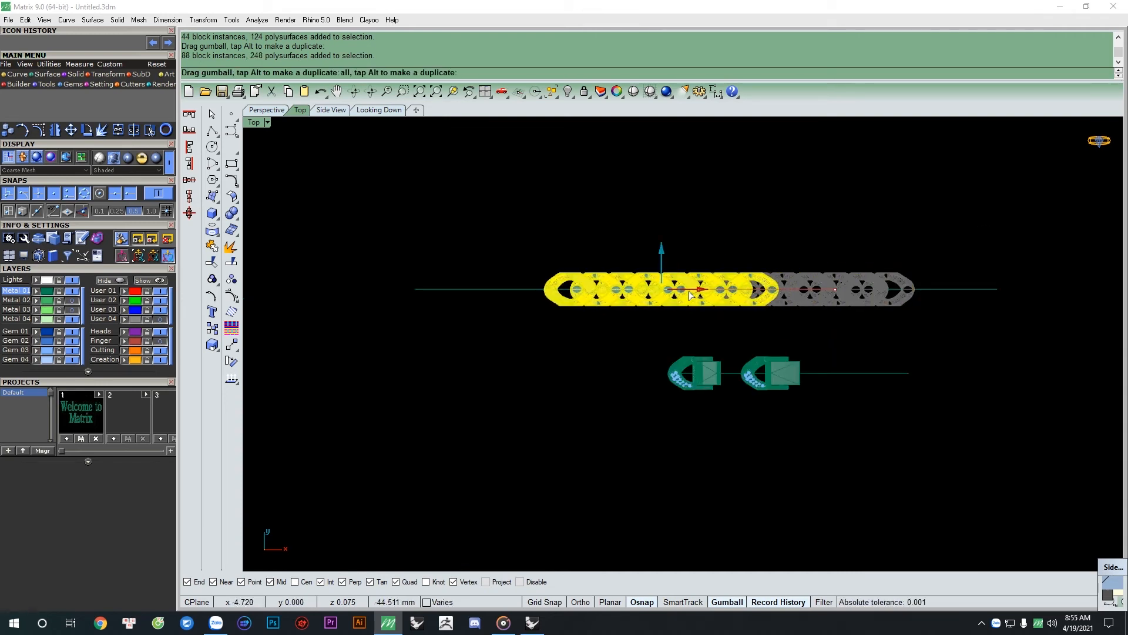
left_click(445, 265)
- Place a gemless link at the chain's left end so it interlocks with the gem-set end link
scroll(446, 265, "up", 5)
left_click_drag(698, 347, 519, 352)
left_click(594, 209)
scroll(594, 209, "down", 6)
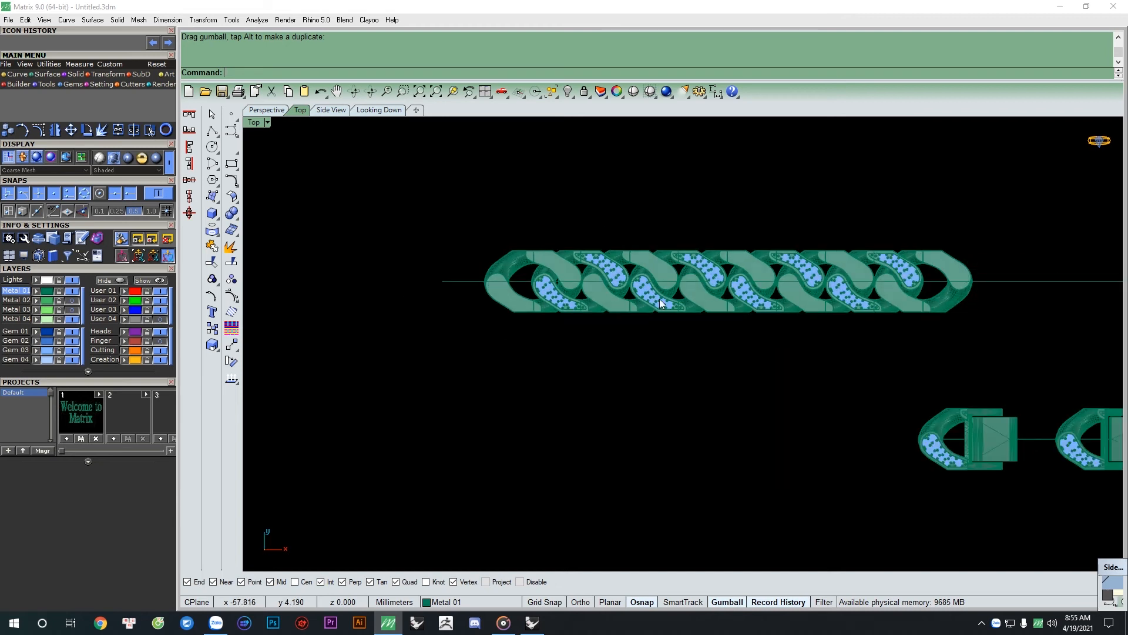
- Align the smaller connector assembly to the chain's centre line with HorizCenter at point 0 and move it to the chain's left end
right_click_drag(784, 373, 611, 320)
left_click(816, 361)
scroll(795, 365, "down", 2)
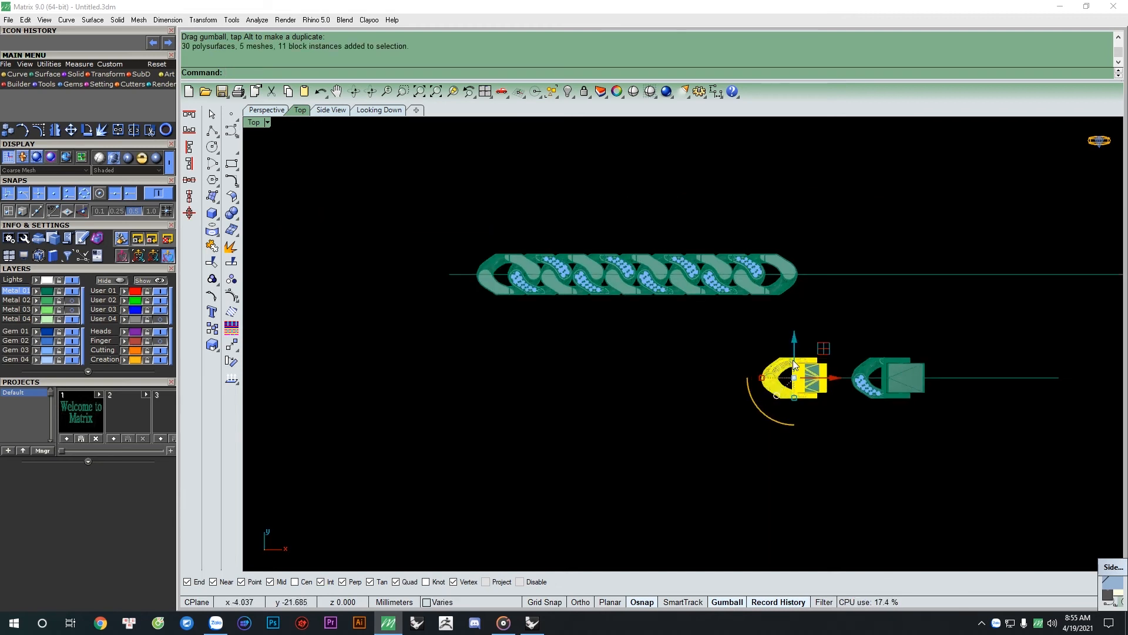
left_click(189, 181)
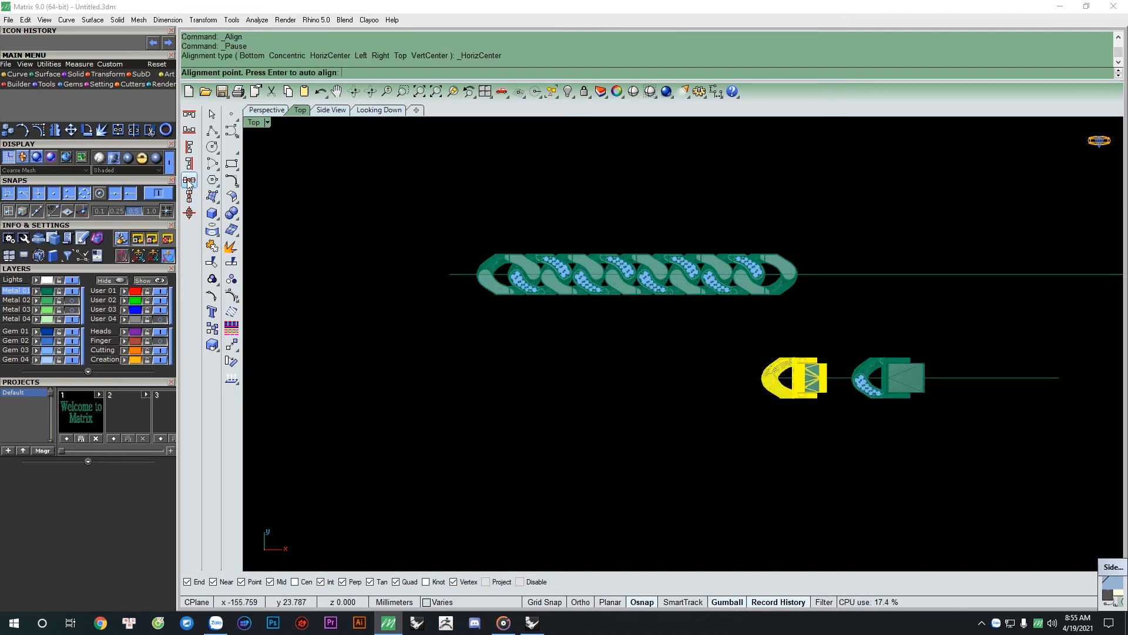
left_click_drag(834, 274, 509, 274)
scroll(466, 261, "up", 2)
scroll(466, 261, "up", 3)
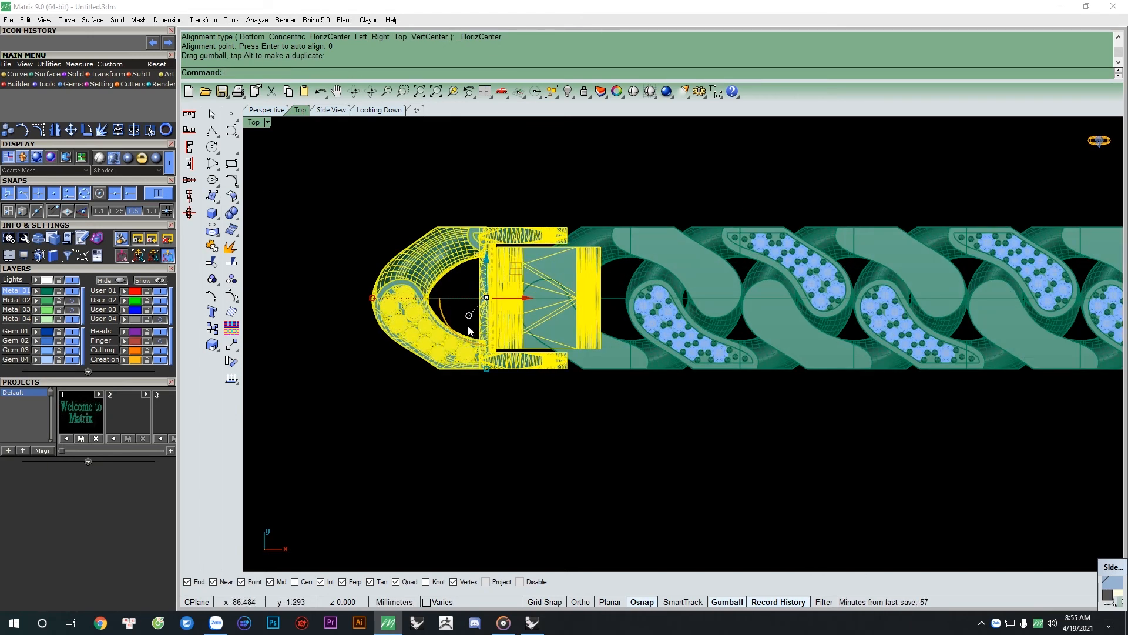
- Rotate the smaller connector assembly 180° so its box faces outward and fit its half link into the chain's left end link
left_click_drag(444, 328, 617, 222)
left_click_drag(451, 299, 495, 314)
left_click(654, 169)
scroll(580, 275, "up", 2)
left_click(623, 290)
scroll(494, 315, "down", 6)
left_click(750, 156)
scroll(559, 295, "up", 6)
scroll(560, 293, "down", 8)
- Duplicate the eight-link gem-set chain section to the right along the centre line so the copy interlocks with the original
left_click(560, 292)
left_click_drag(584, 299, 902, 304, "alt")
left_click(817, 217)
scroll(817, 217, "down", 4)
right_click_drag(746, 256, 689, 297)
scroll(718, 314, "up", 3)
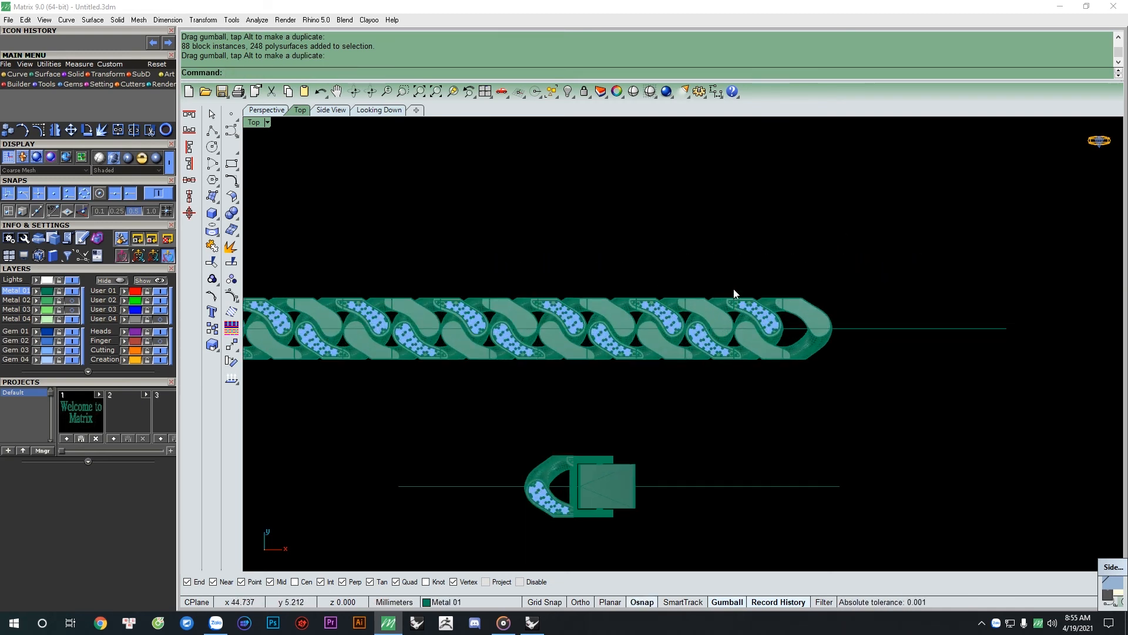
- Duplicate an interlocked pair of links onto the right end of the extended chain
left_click_drag(639, 307, 633, 302)
left_click_drag(721, 330, 919, 329)
left_click(921, 418)
- Group the larger connector together with its gem-set half link
right_click_drag(922, 418, 819, 410)
left_click_drag(559, 415, 378, 466)
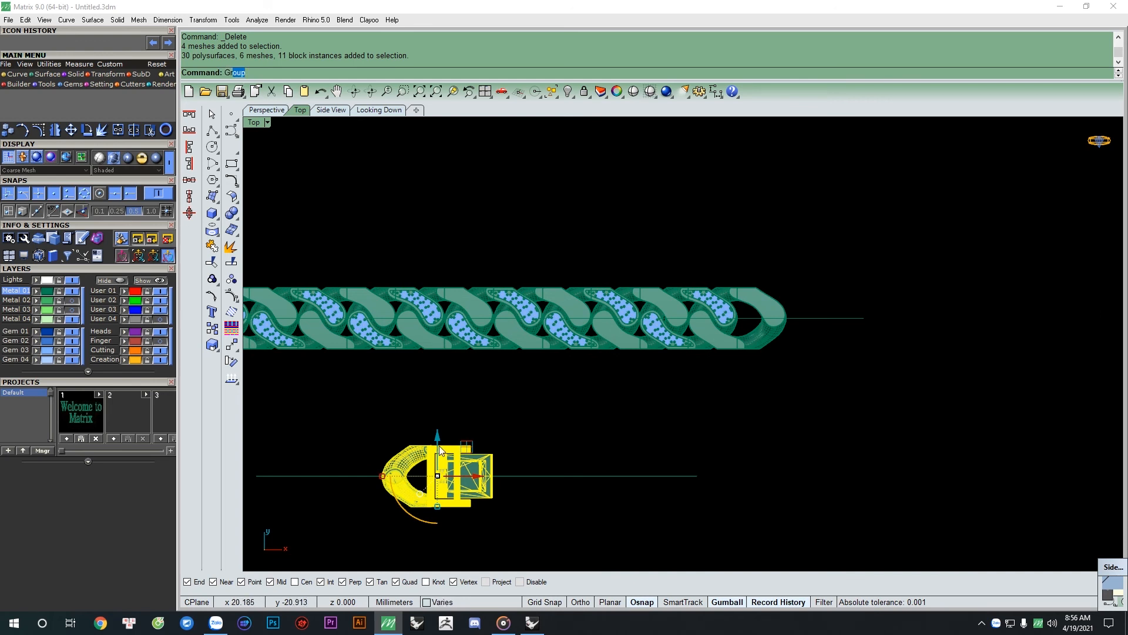
key("Return")
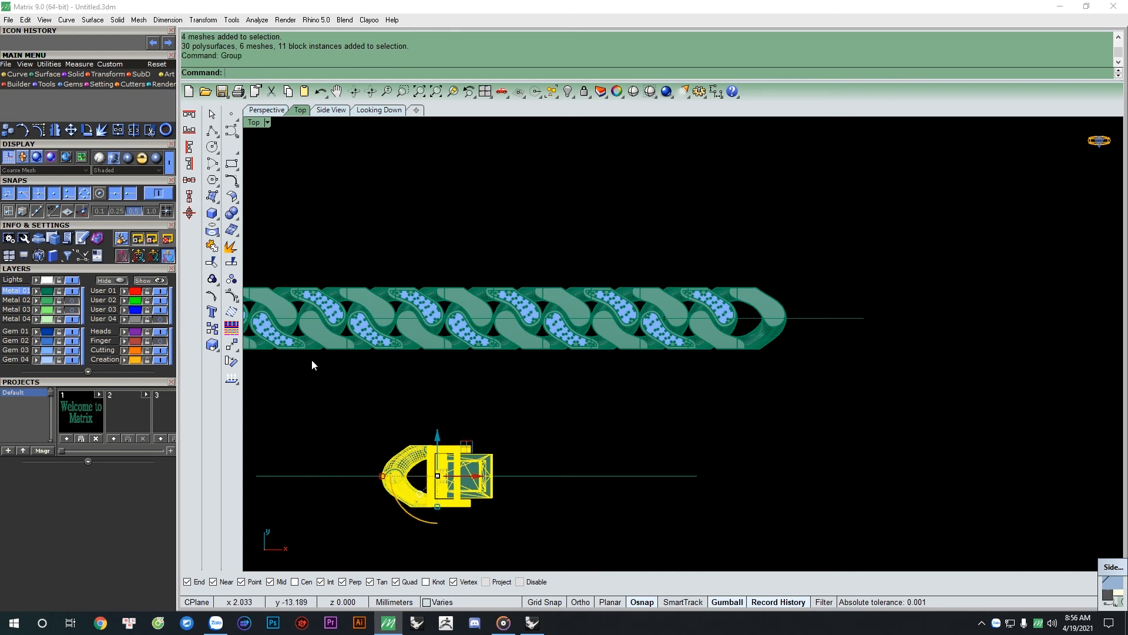
- Align the larger connector group to the chain's centre line with HorizCenter and move it onto the chain's right end
left_click(189, 179)
left_click_drag(473, 318, 828, 340)
scroll(828, 340, "down", 1)
scroll(829, 340, "down", 2)
right_click_drag(383, 345, 743, 376)
scroll(735, 369, "down", 2)
left_click(717, 389)
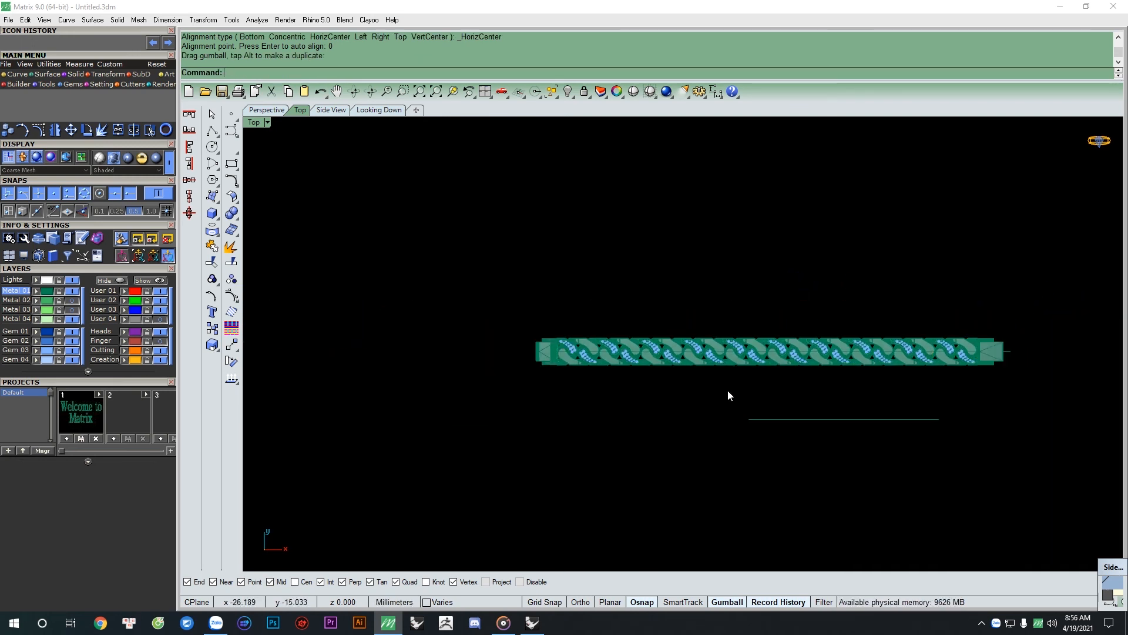
- Select the complete bracelet with both connectors and shift it slightly along the centre line
scroll(961, 327, "up", 2)
left_click_drag(1055, 292, 447, 349)
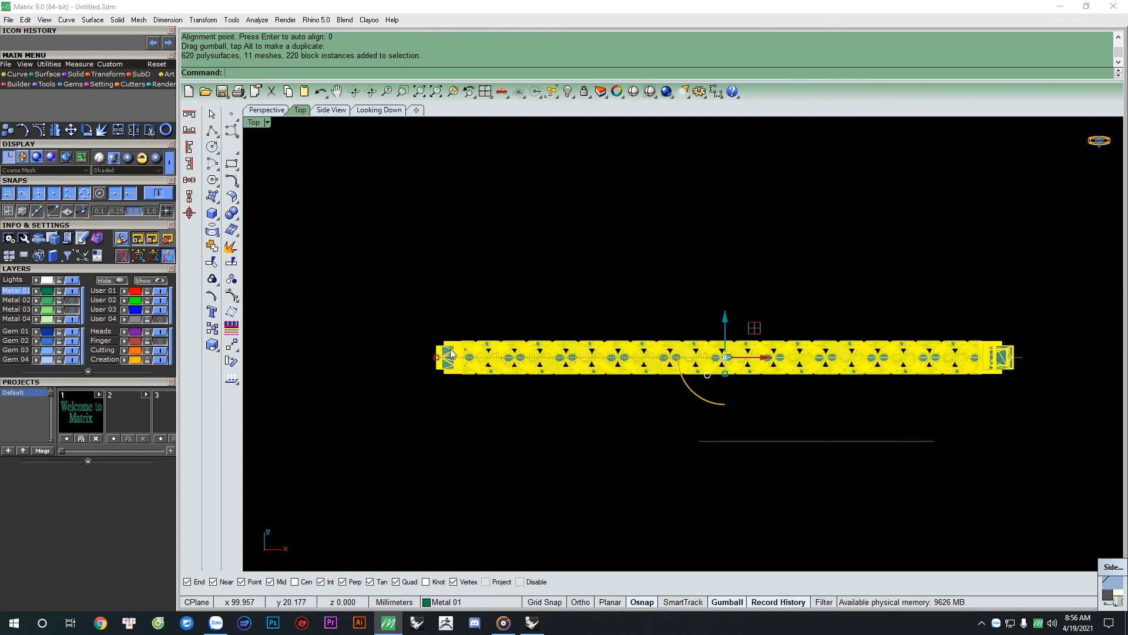
left_click_drag(764, 362, 771, 361)
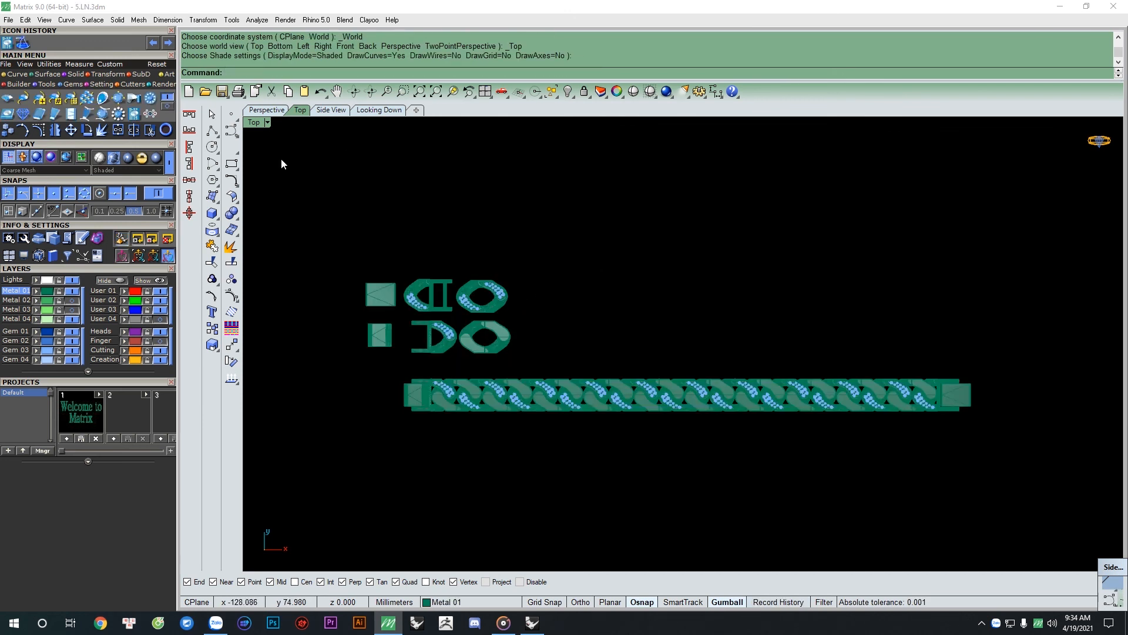
- Save the bracelet file with the assembled chain and its separate link and clasp parts
left_click(222, 91)
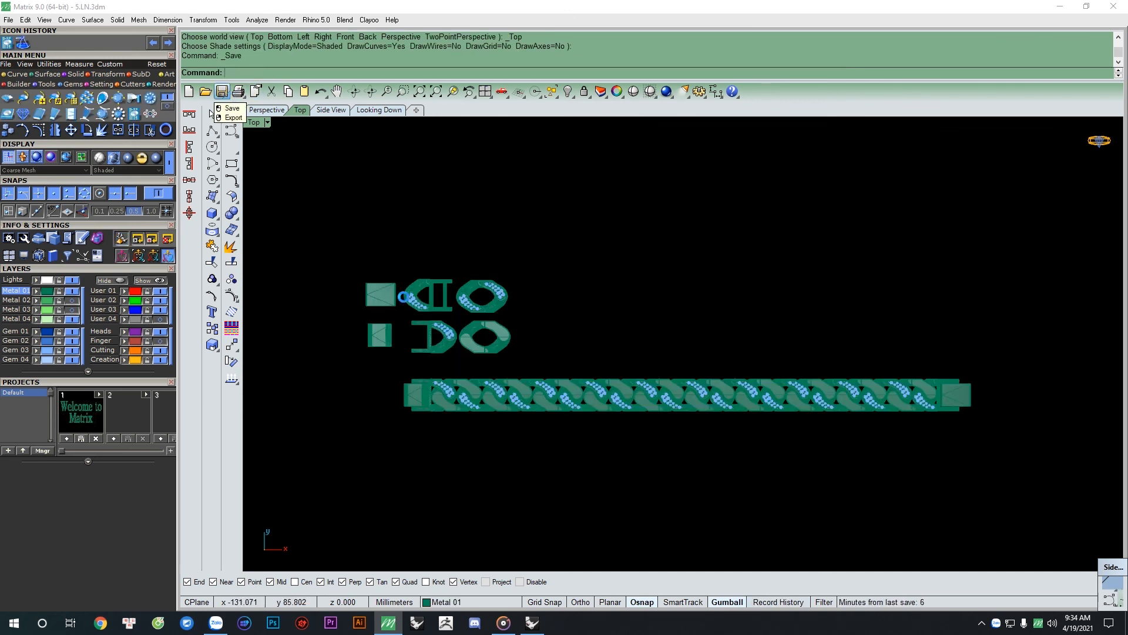